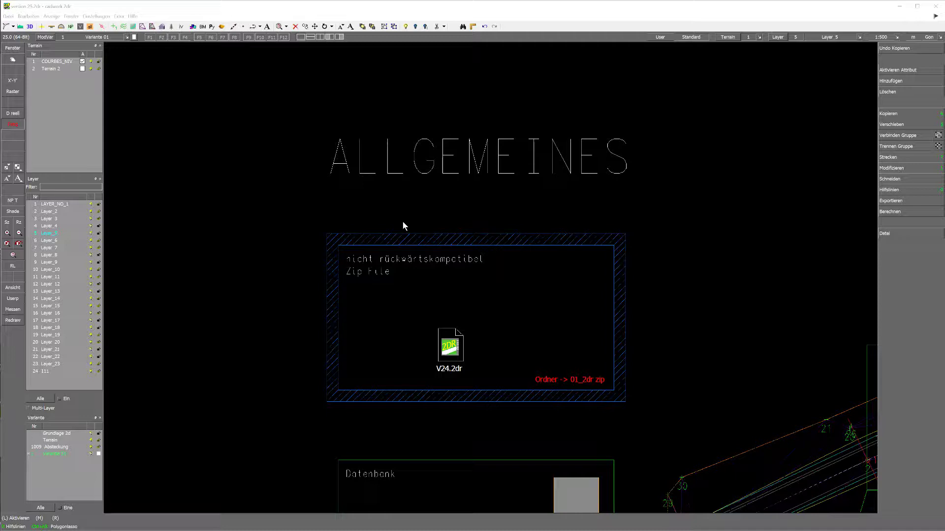
Open releasenotes_v25_all.pdf from the news files listed under Hilfe > Neuigkeiten.
{"action": "left_click", "coordinate": [132, 16]}
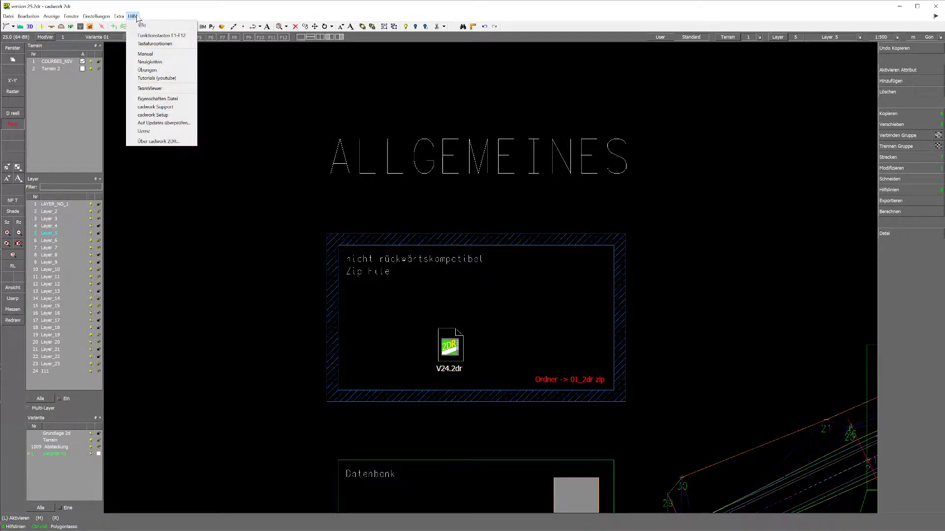
{"action": "left_click", "coordinate": [147, 62]}
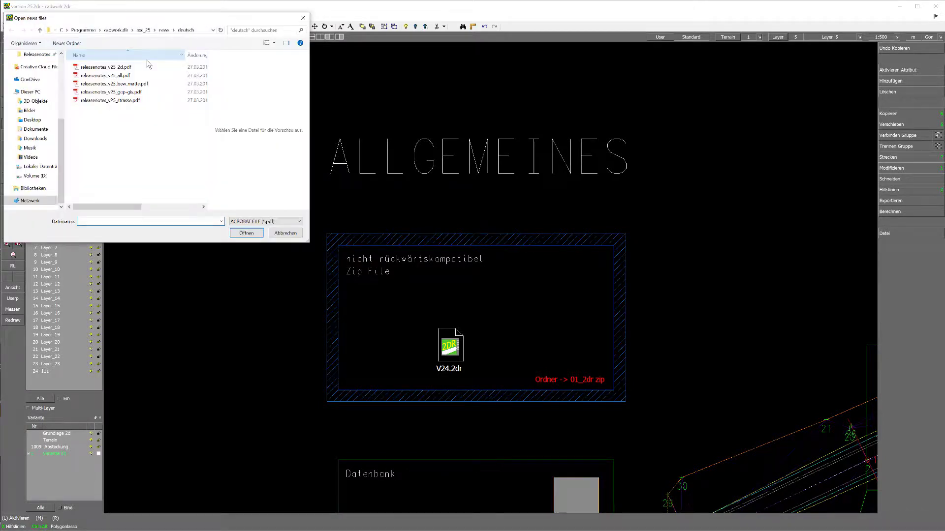
{"action": "left_click", "coordinate": [142, 75]}
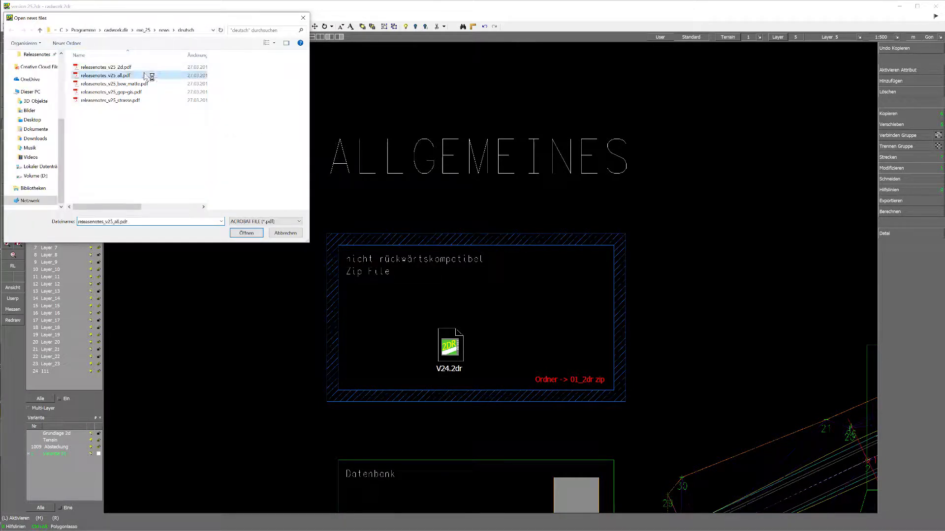
{"action": "double_click", "coordinate": [118, 100]}
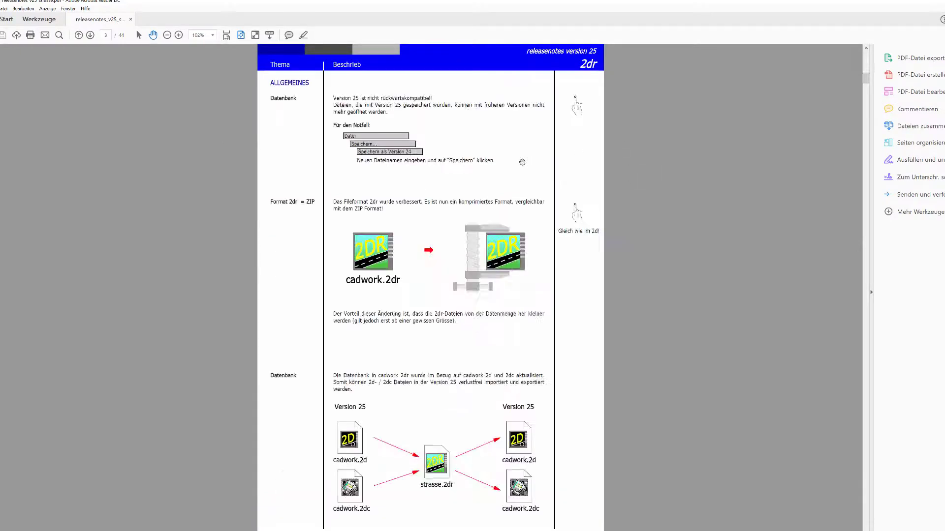
Scroll the version 25 release notes to the Python page, then close Acrobat Reader.
{"action": "scroll", "coordinate": [520, 165], "scroll_direction": "down", "scroll_amount": 13}
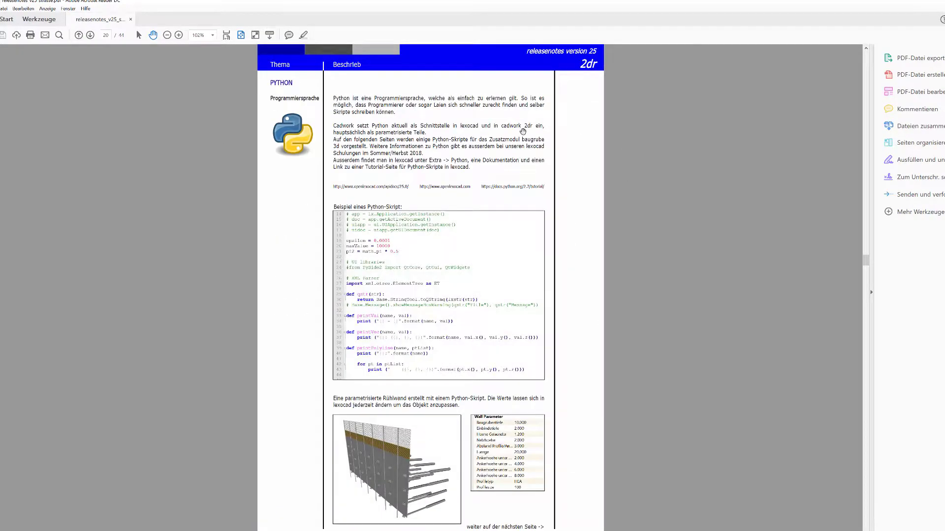
{"action": "key", "text": "alt+F4"}
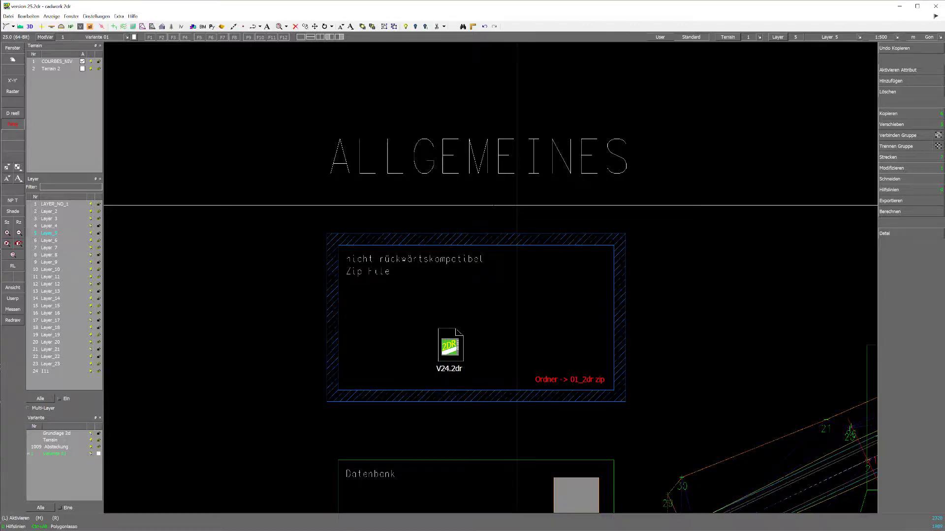
Move the framed 'nicht rückwärtskompatibel' note text and frame into a Variante 01 sub-variant.
{"action": "left_click", "coordinate": [376, 259]}
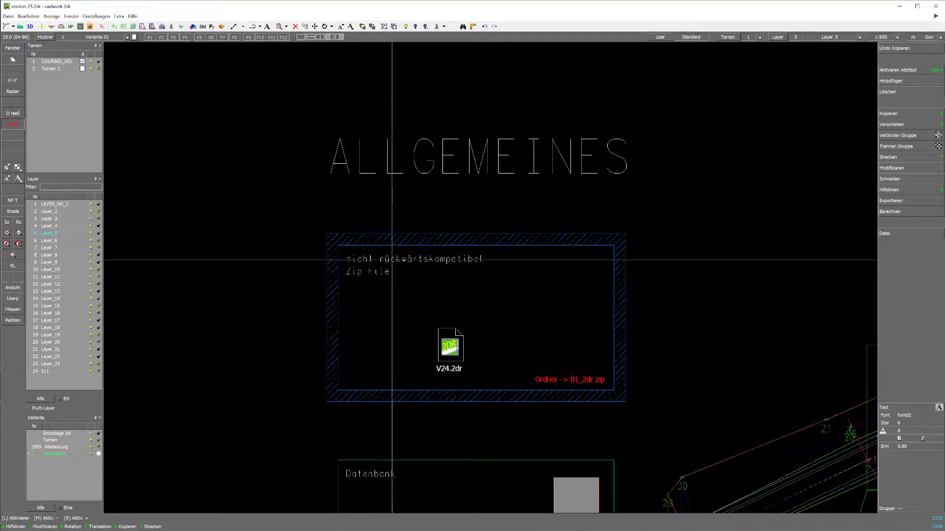
{"action": "left_click", "coordinate": [392, 257]}
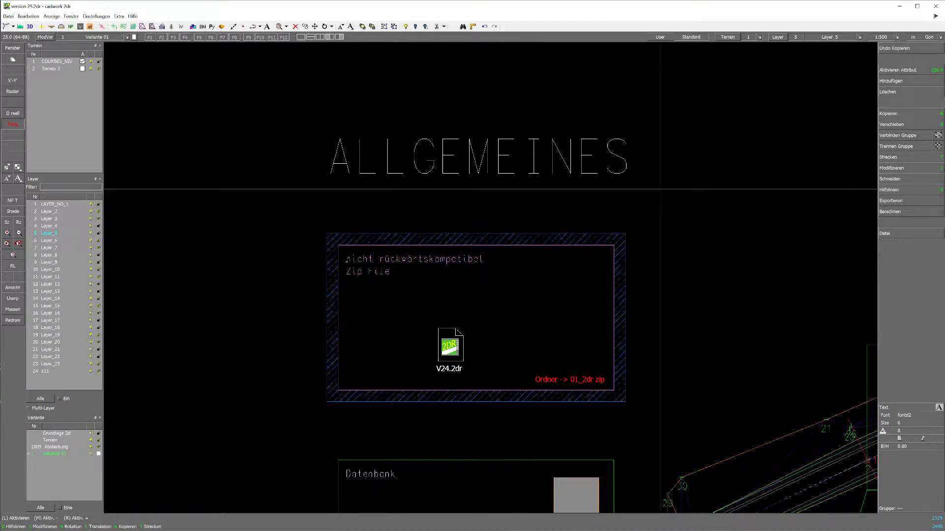
{"action": "left_click", "coordinate": [920, 126]}
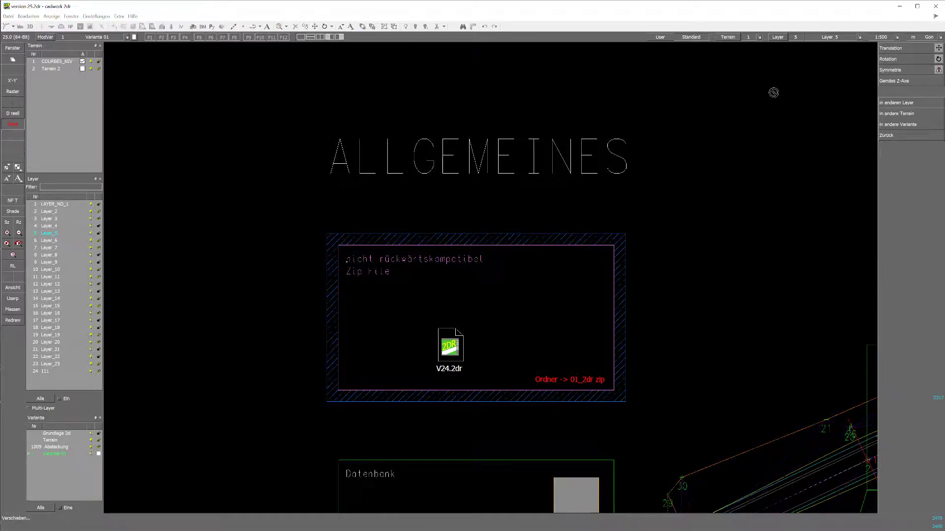
{"action": "left_click", "coordinate": [913, 125]}
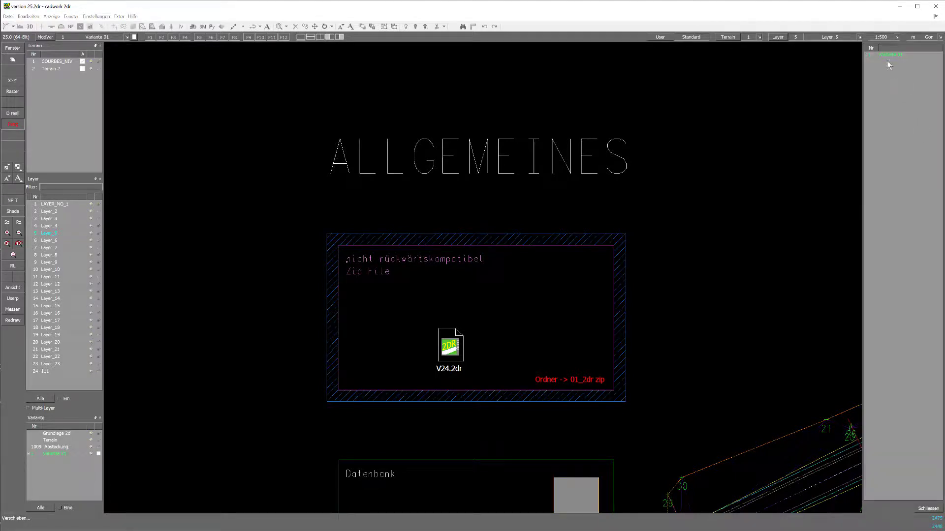
{"action": "left_click", "coordinate": [869, 54]}
{"action": "double_click", "coordinate": [867, 55]}
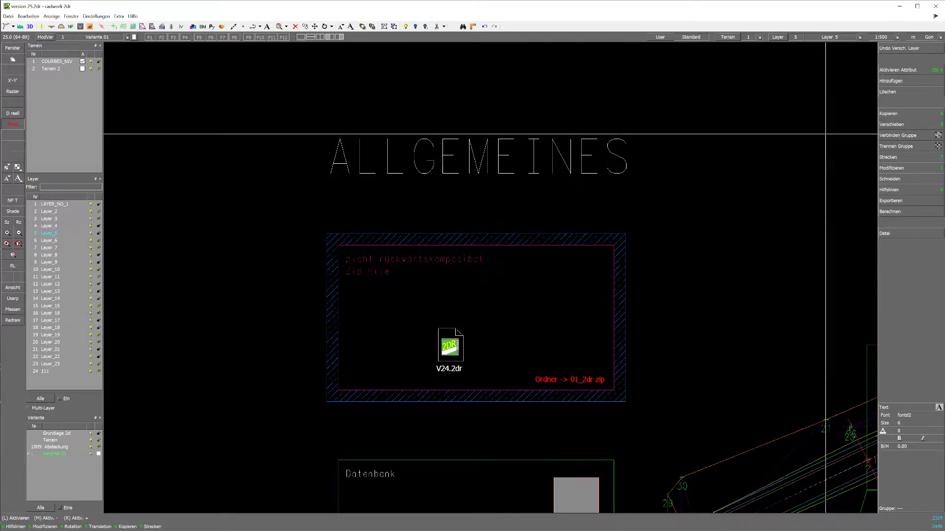
Abort a copy into another layer and zoom out to the note boxes, Module section and terrain.
{"action": "left_click", "coordinate": [893, 112]}
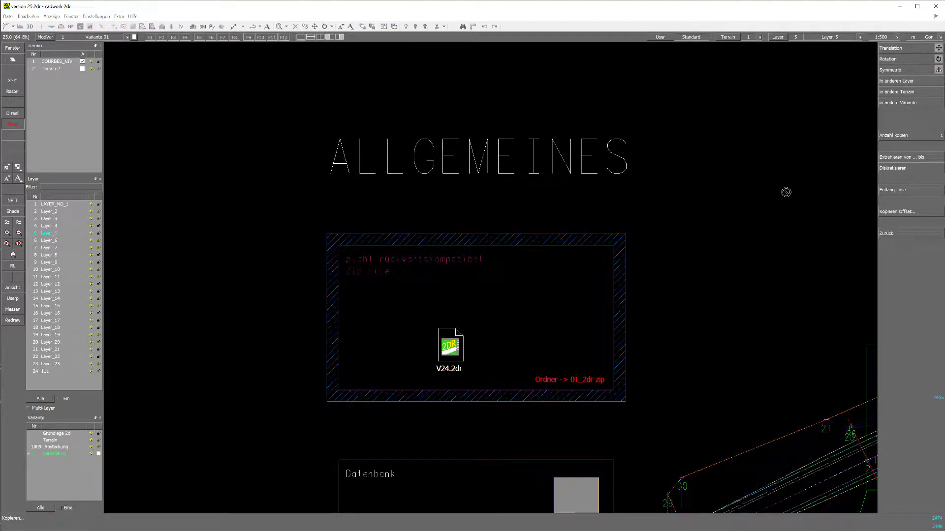
{"action": "left_click", "coordinate": [926, 82]}
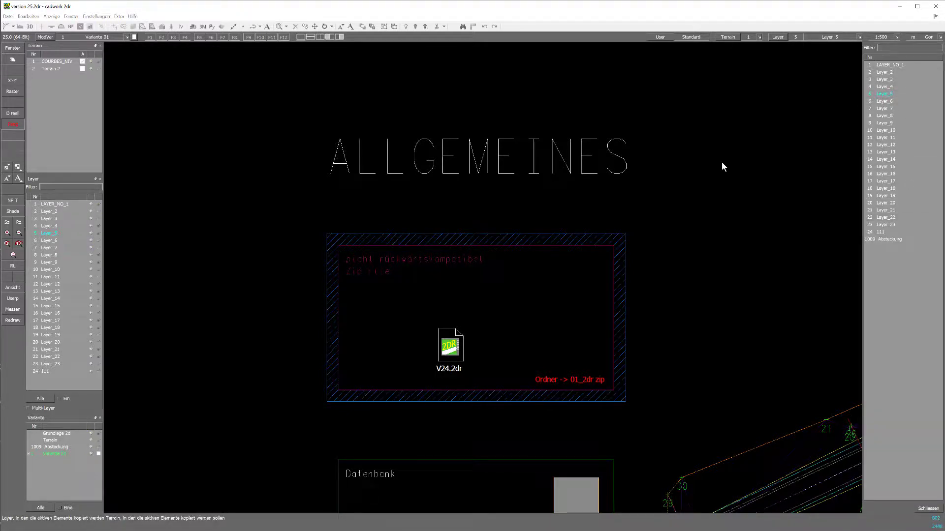
{"action": "right_click", "coordinate": [744, 170]}
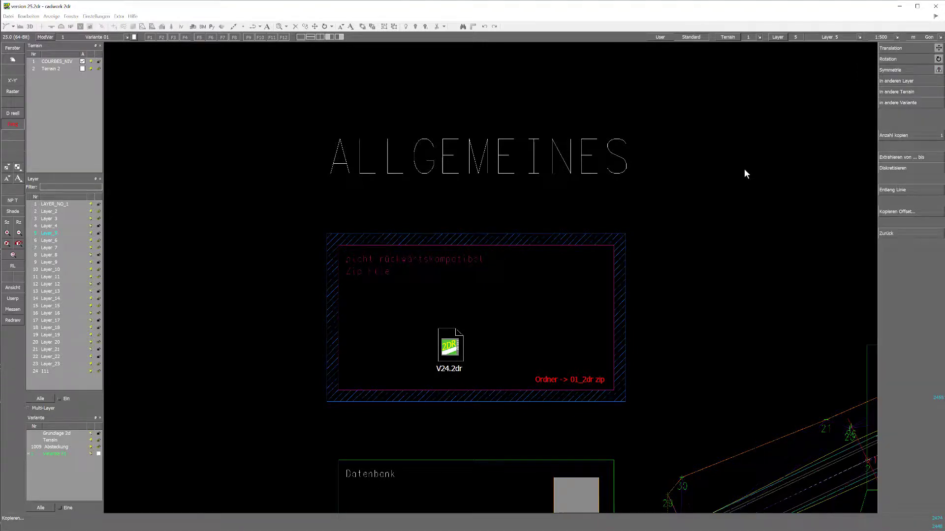
{"action": "left_click", "coordinate": [908, 82]}
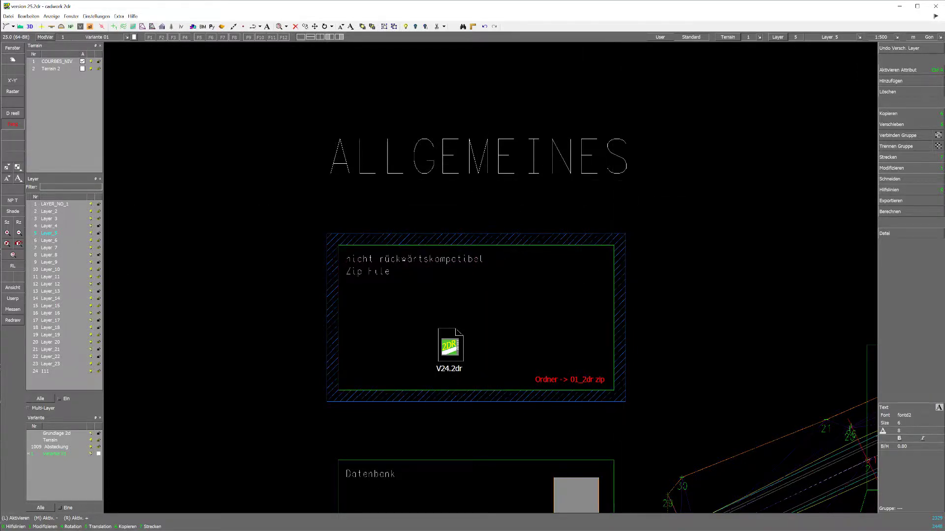
{"action": "scroll", "coordinate": [563, 170], "scroll_direction": "down", "scroll_amount": 3}
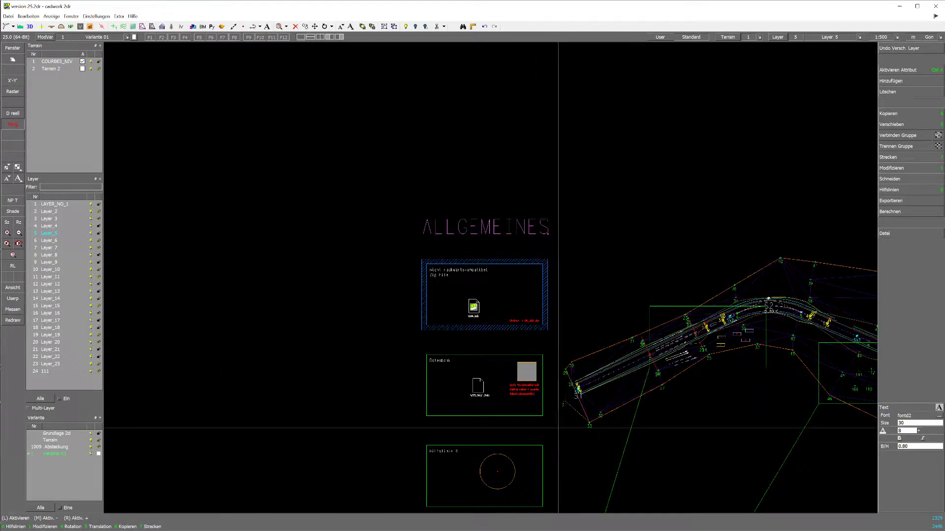
{"action": "middle_click_drag", "start_coordinate": [536, 489], "coordinate": [460, 226]}
{"action": "scroll", "coordinate": [472, 274], "scroll_direction": "down", "scroll_amount": 2}
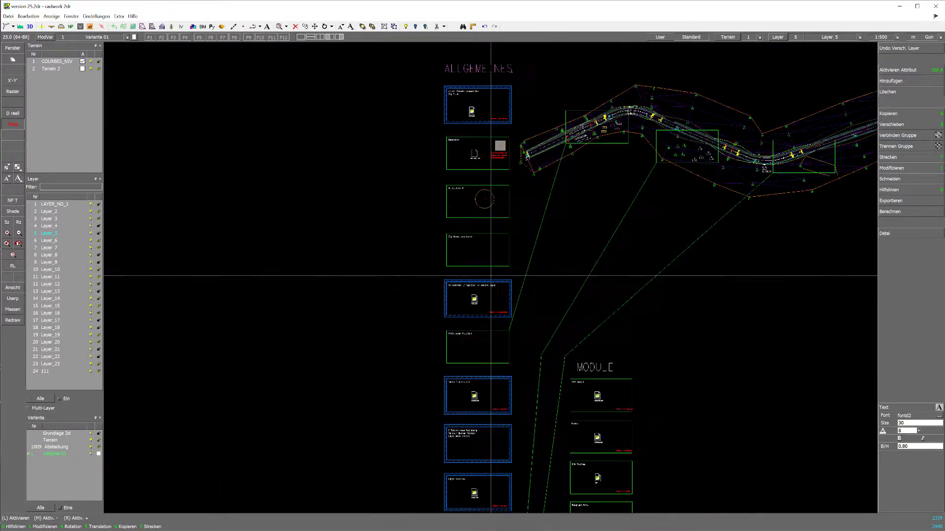
View the Tastaturoptionen shortcut PDF down to Funktionstasten, then return to cadwork 2dr.
{"action": "left_click", "coordinate": [132, 16]}
{"action": "left_click", "coordinate": [148, 43]}
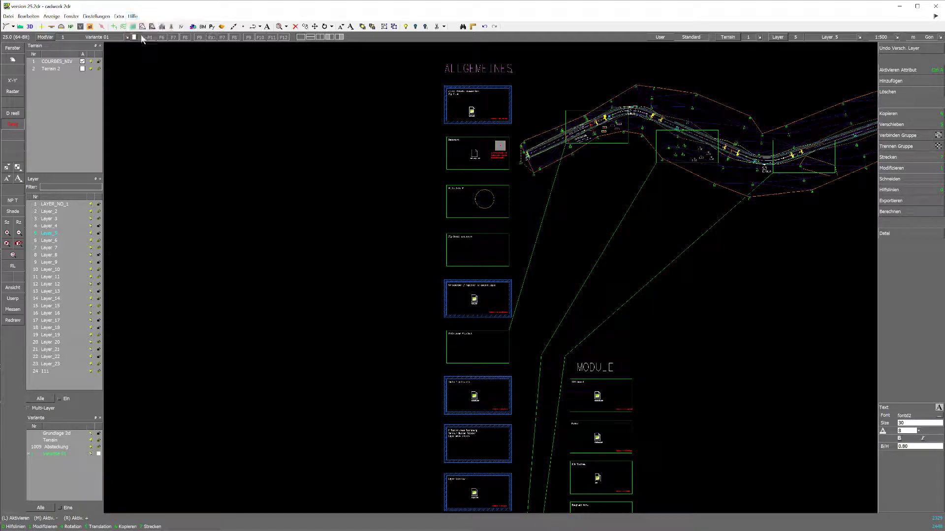
{"action": "double_click", "coordinate": [269, 6]}
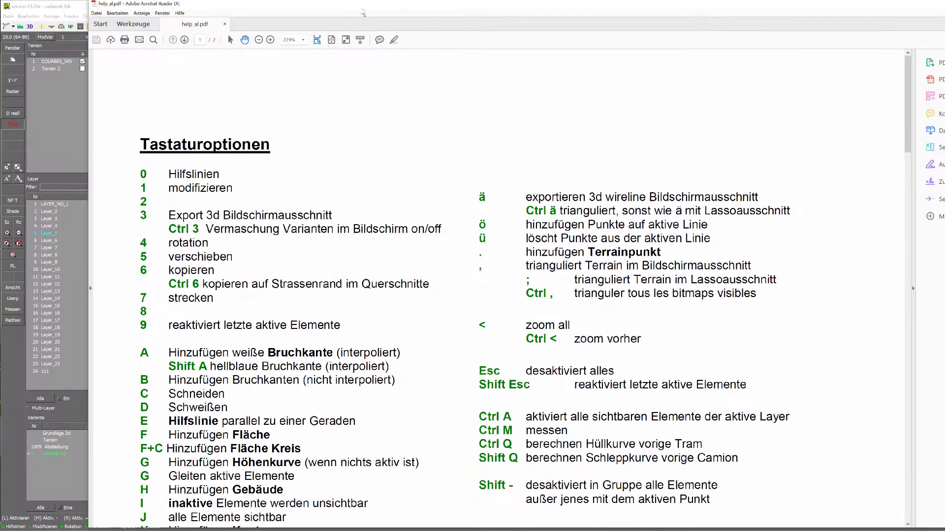
{"action": "scroll", "coordinate": [327, 227], "scroll_direction": "down", "scroll_amount": 1}
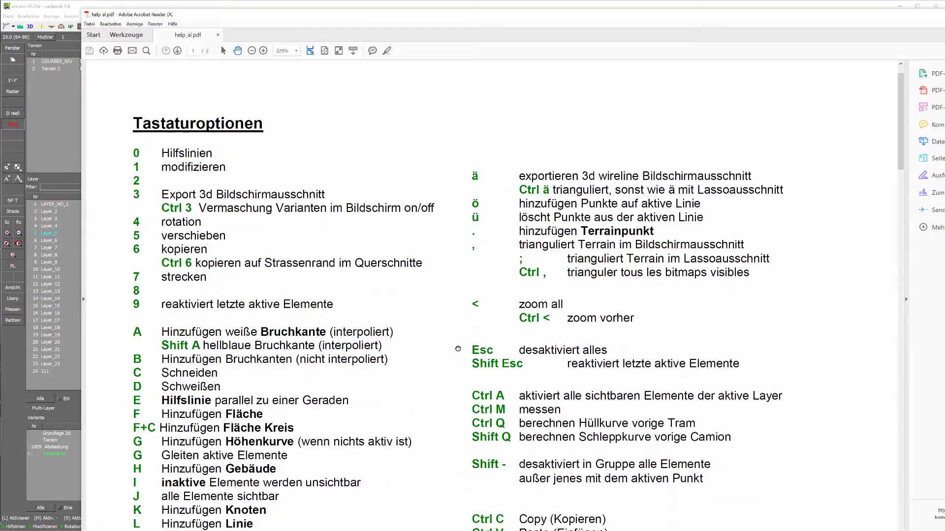
{"action": "scroll", "coordinate": [507, 326], "scroll_direction": "down", "scroll_amount": 4}
{"action": "scroll", "coordinate": [506, 325], "scroll_direction": "down", "scroll_amount": 5}
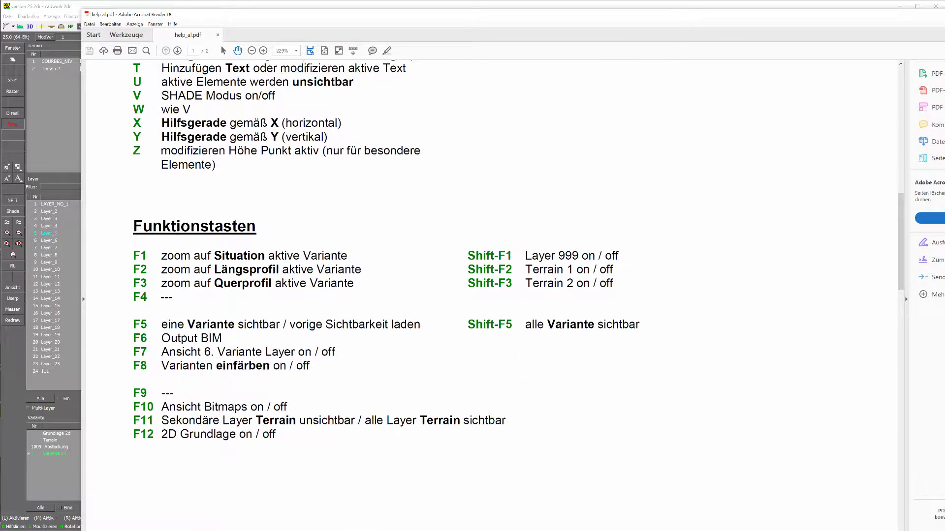
{"action": "key", "text": "alt+Tab"}
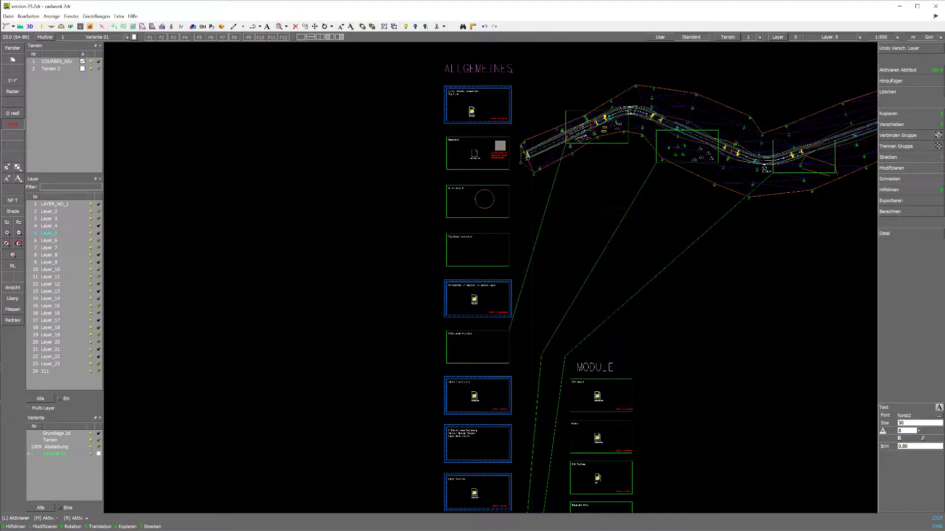
{"action": "key", "text": "ctrl"}
{"action": "scroll", "coordinate": [779, 132], "scroll_direction": "up", "scroll_amount": 1}
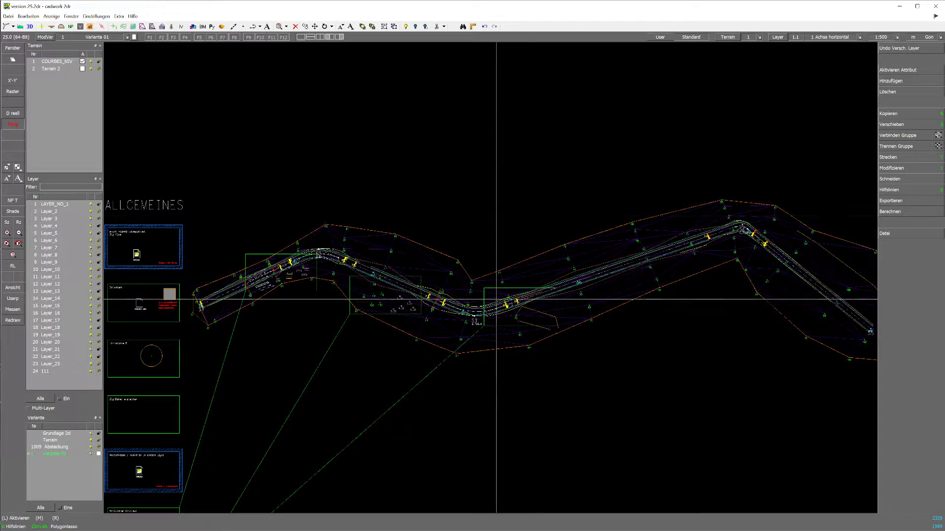
{"action": "key", "text": "Page_Down"}
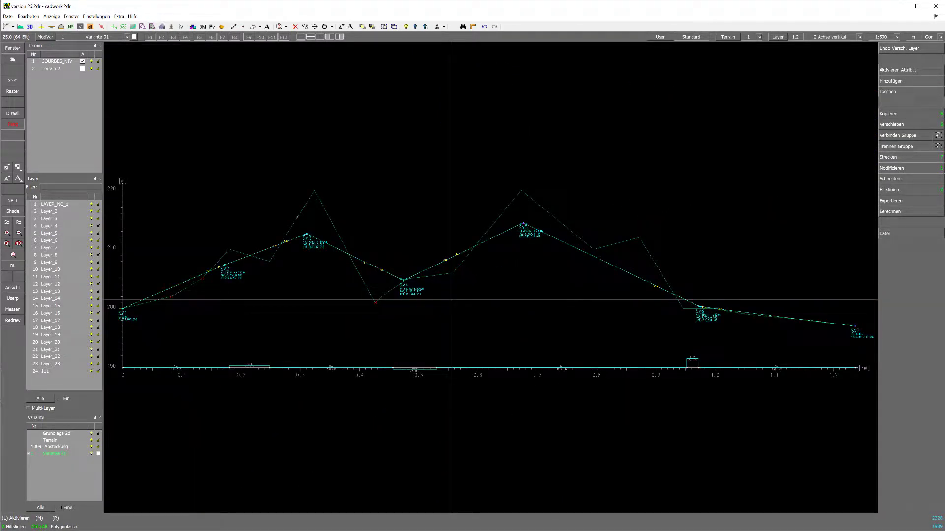
{"action": "key", "text": "Page_Down"}
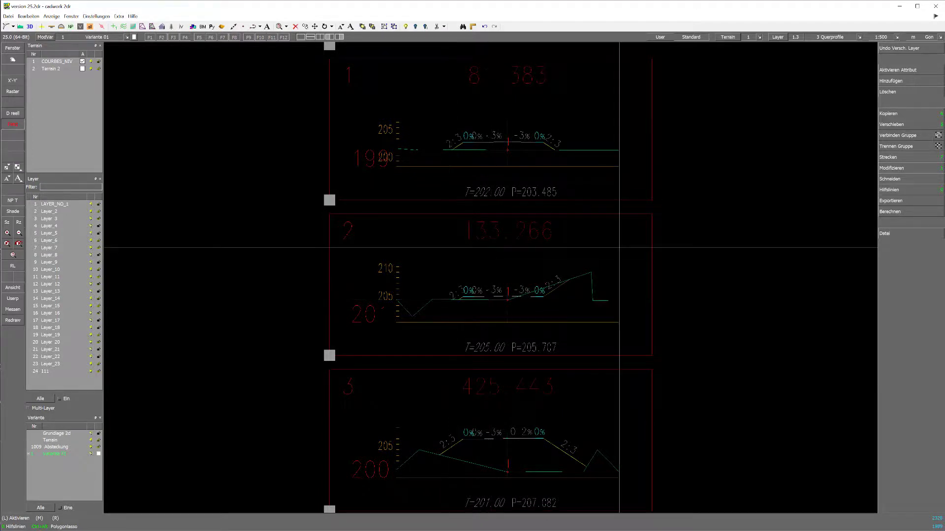
{"action": "key", "text": "Page_Up"}
{"action": "key", "text": "Page_Up"}
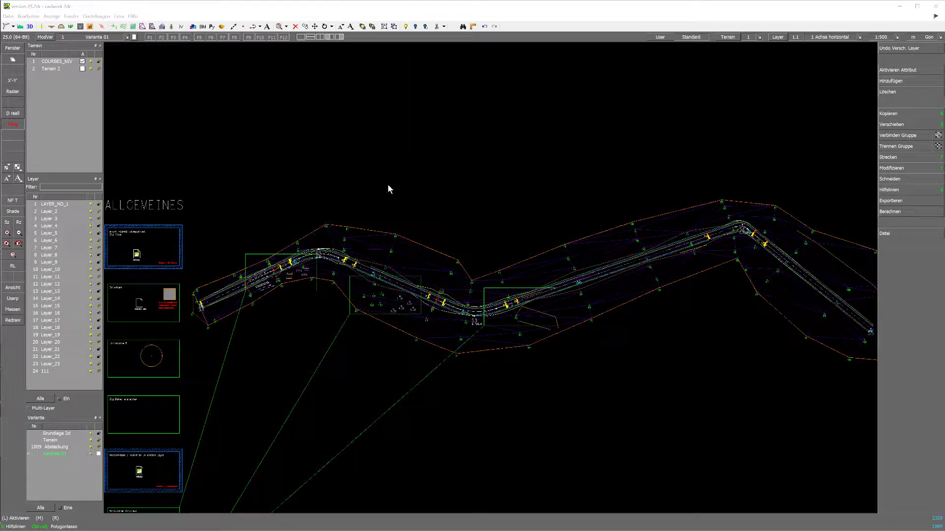
{"action": "left_click", "coordinate": [377, 225]}
{"action": "scroll", "coordinate": [504, 280], "scroll_direction": "down", "scroll_amount": 2}
{"action": "scroll", "coordinate": [500, 257], "scroll_direction": "up", "scroll_amount": 2}
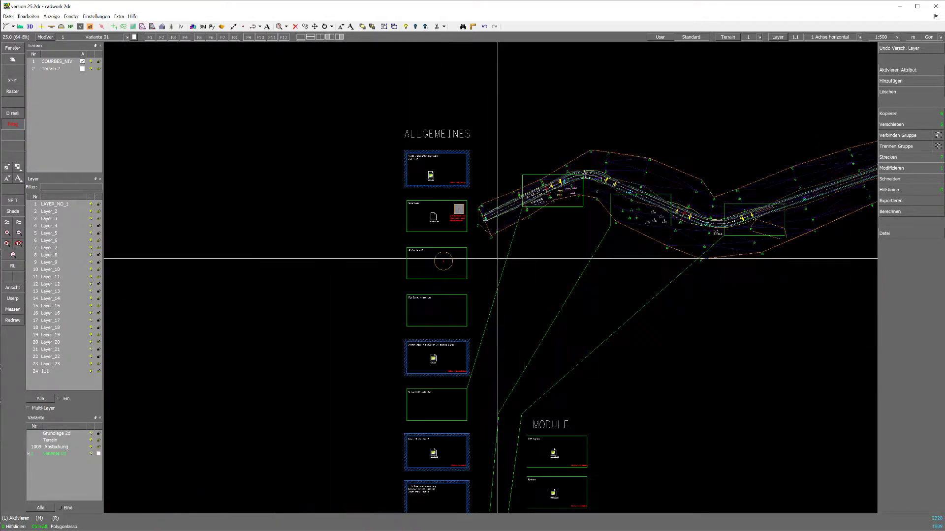
Toggle the Terrain panel off and on, then list the window panels under Fenster.
{"action": "left_click", "coordinate": [727, 37]}
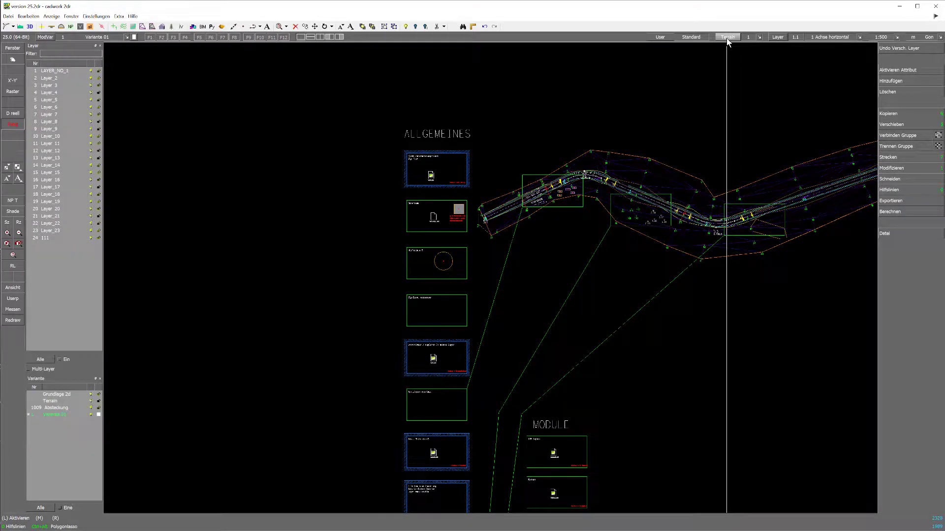
{"action": "left_click", "coordinate": [726, 38]}
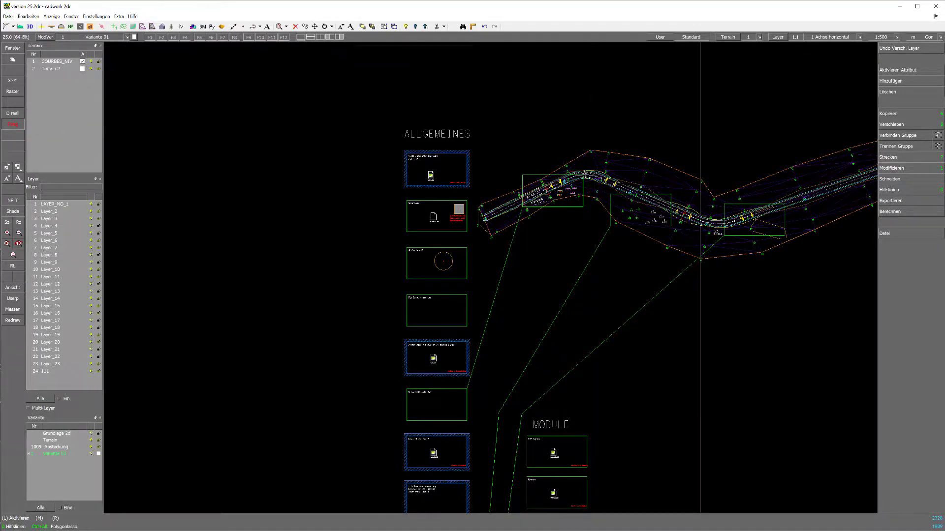
{"action": "left_click", "coordinate": [730, 38]}
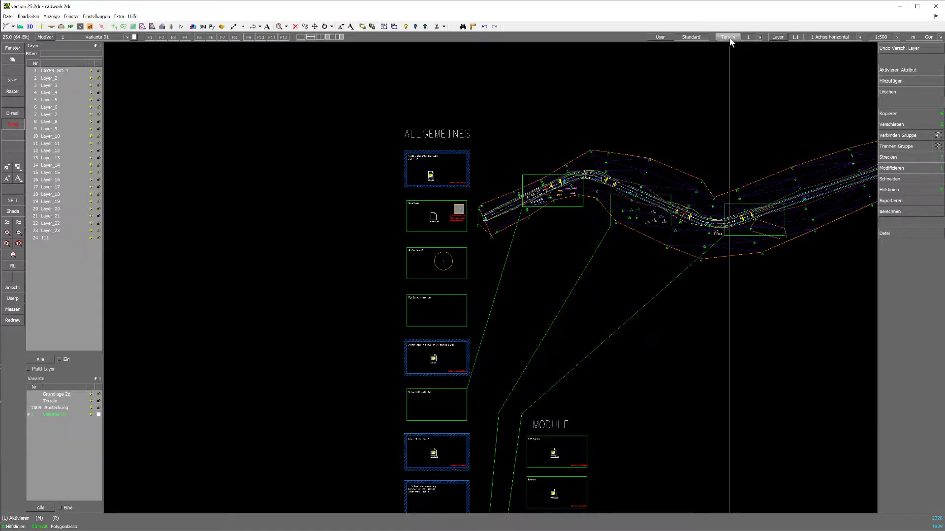
{"action": "left_click", "coordinate": [71, 16]}
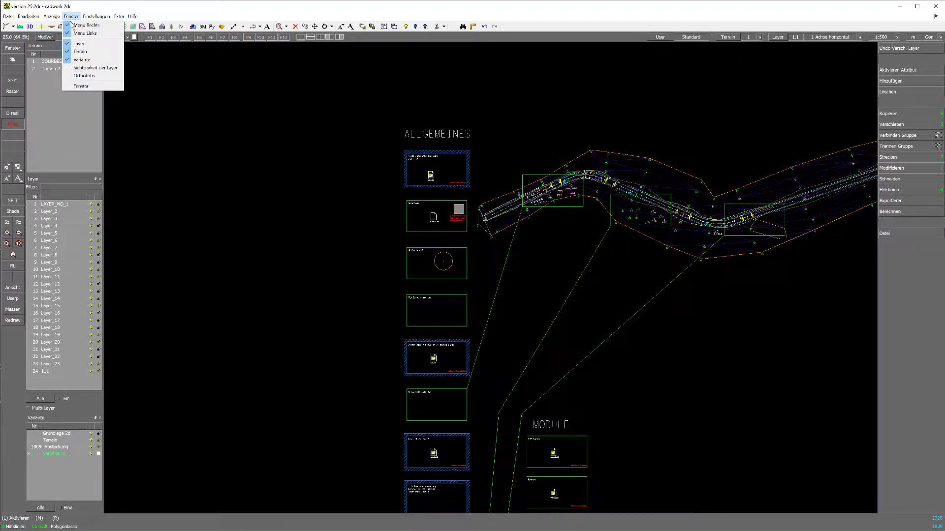
Add Terrain 3 and Terrain 4 via Hinzufügen in the Terrain panel.
{"action": "left_click", "coordinate": [60, 134]}
{"action": "right_click", "coordinate": [56, 104]}
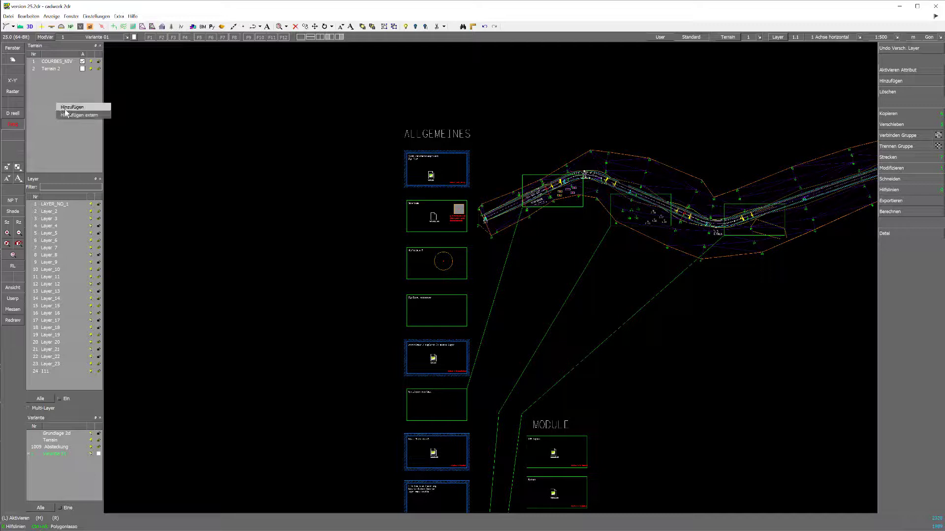
{"action": "left_click", "coordinate": [65, 108]}
{"action": "right_click", "coordinate": [46, 97]}
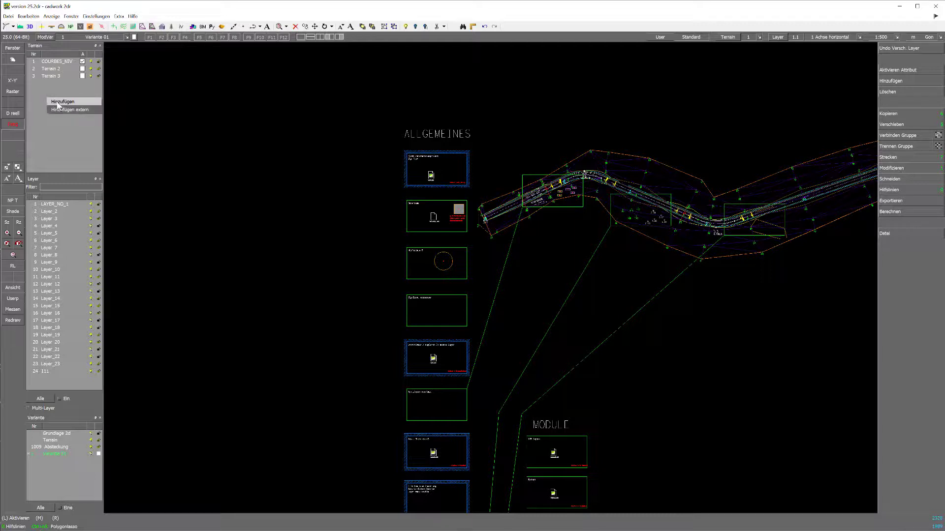
{"action": "left_click", "coordinate": [55, 100]}
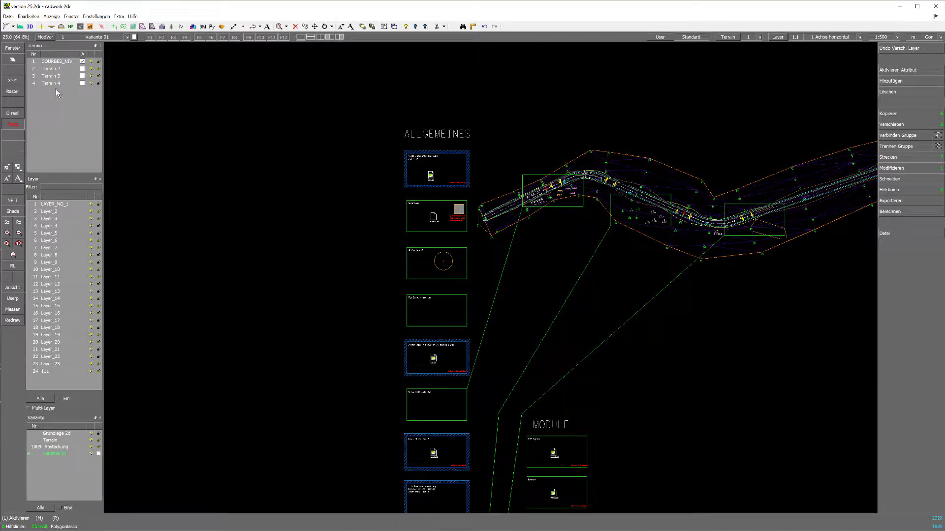
Try Terrain 3 and 4 as active, ending with Terrain 2 as the active terrain.
{"action": "left_click", "coordinate": [82, 76]}
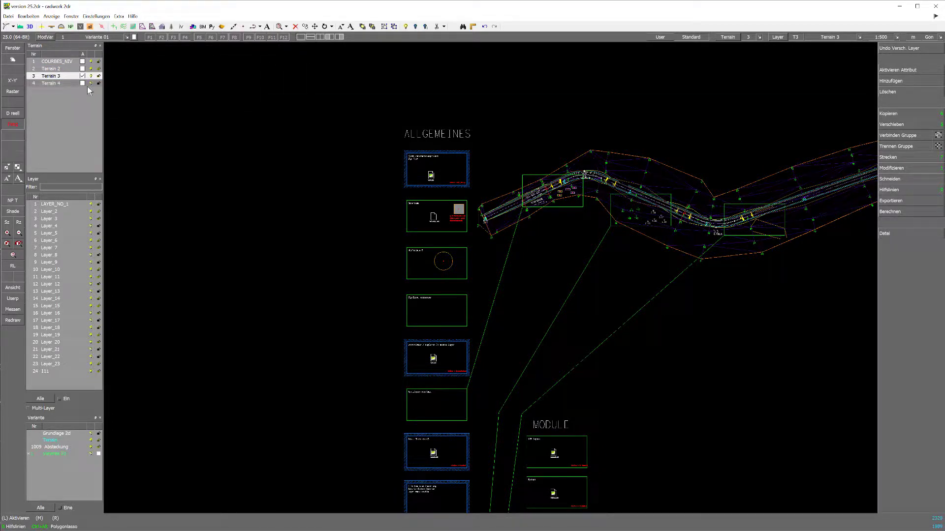
{"action": "left_click", "coordinate": [82, 83]}
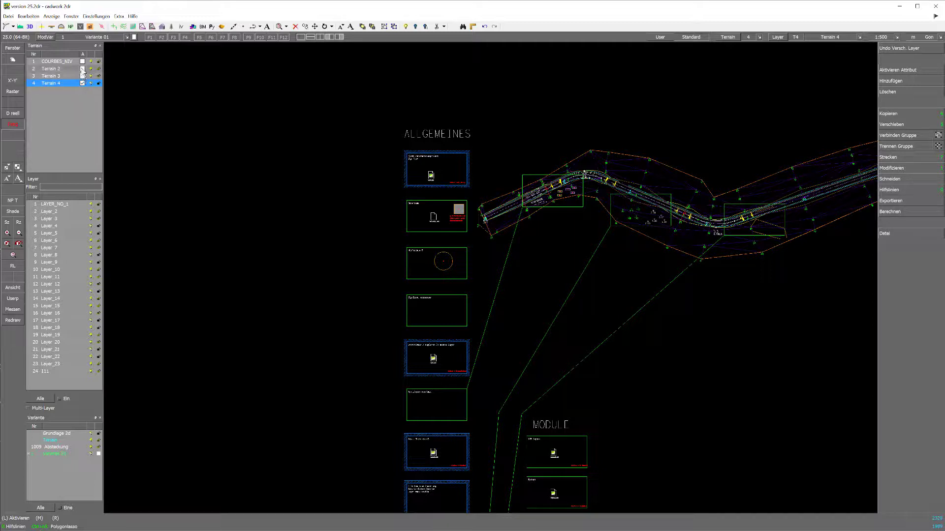
{"action": "left_click", "coordinate": [83, 69]}
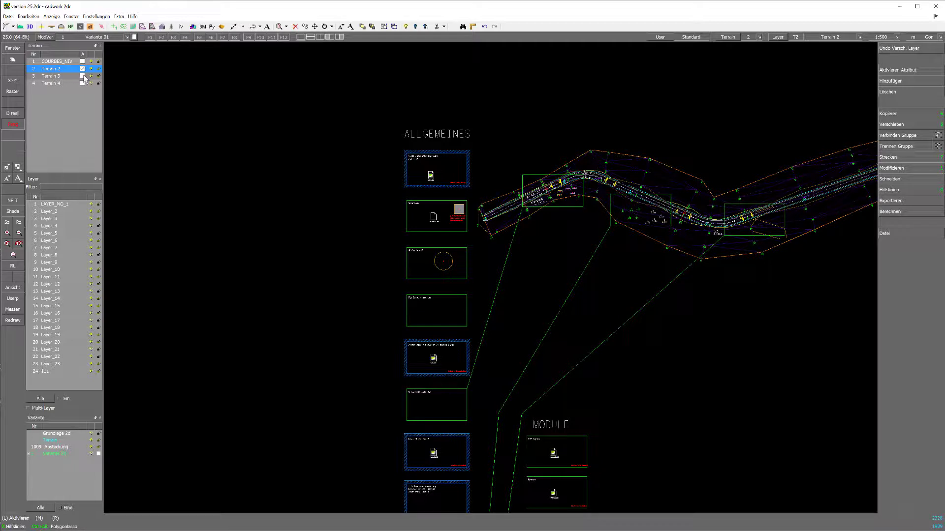
{"action": "left_click", "coordinate": [92, 62]}
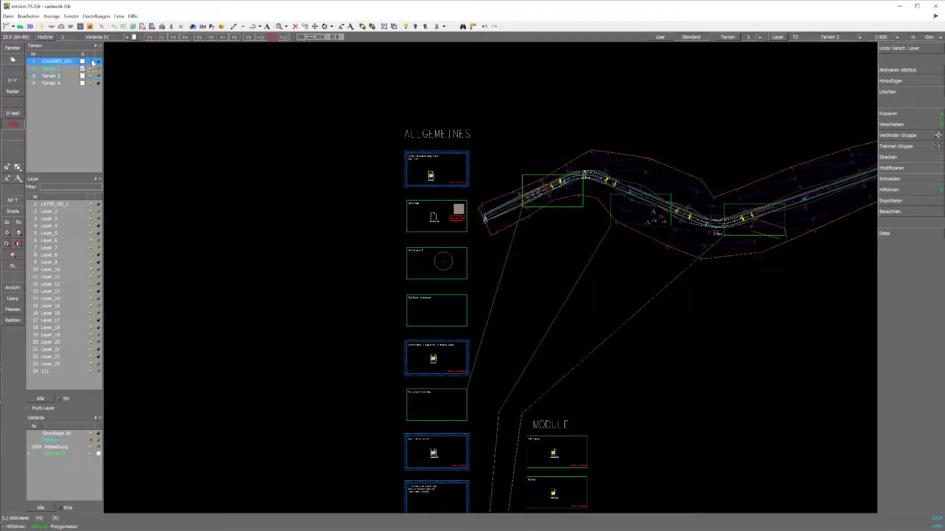
{"action": "left_click", "coordinate": [93, 70]}
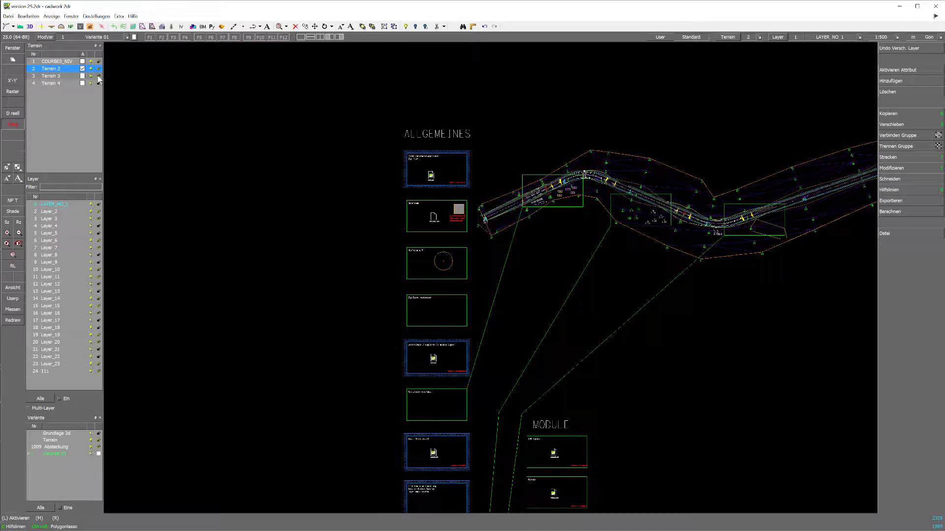
{"action": "right_click", "coordinate": [60, 76]}
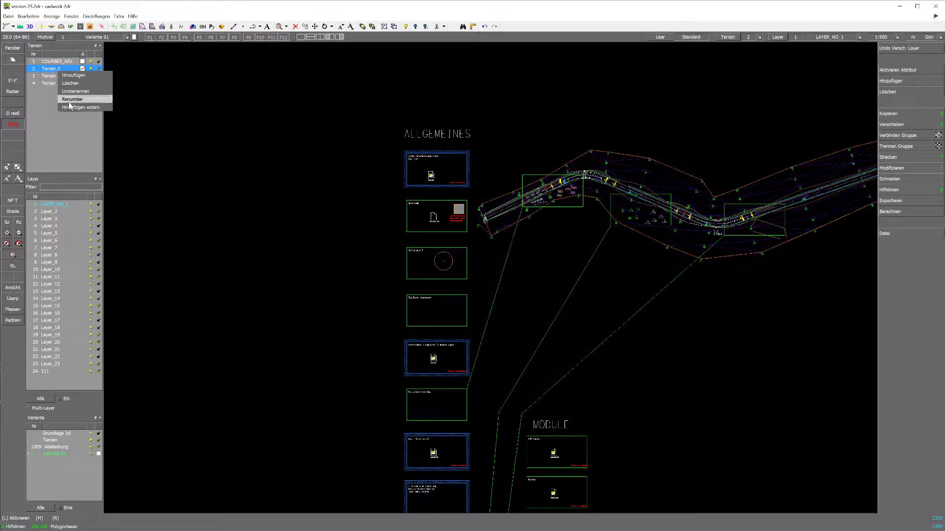
{"action": "left_click", "coordinate": [51, 141]}
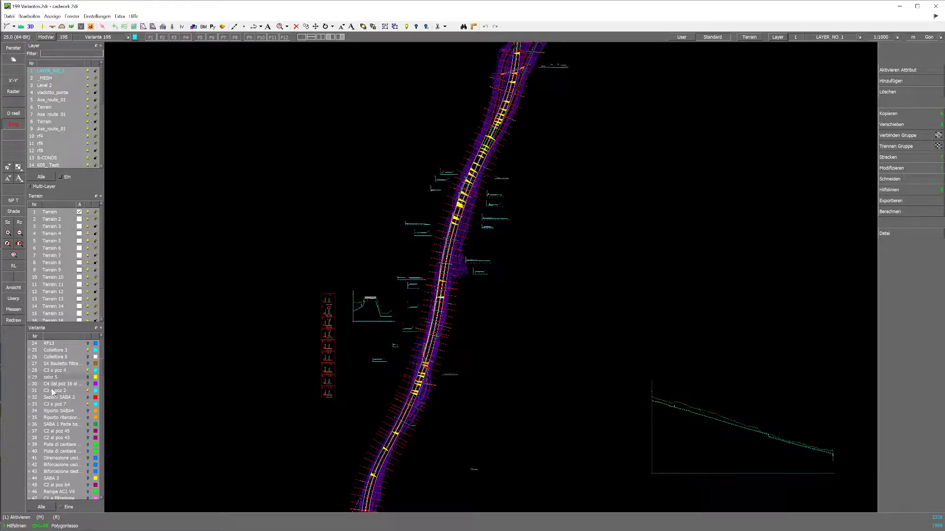
{"action": "left_click", "coordinate": [72, 16]}
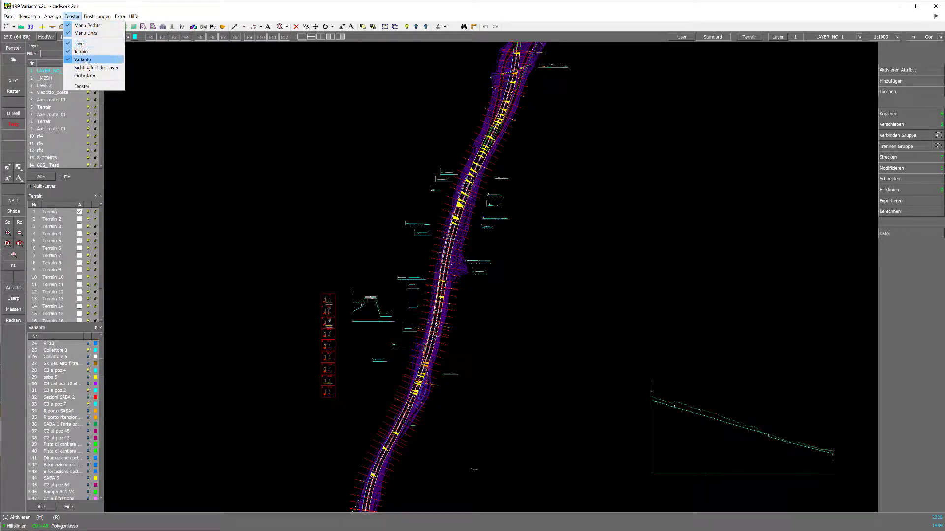
{"action": "left_click", "coordinate": [452, 13]}
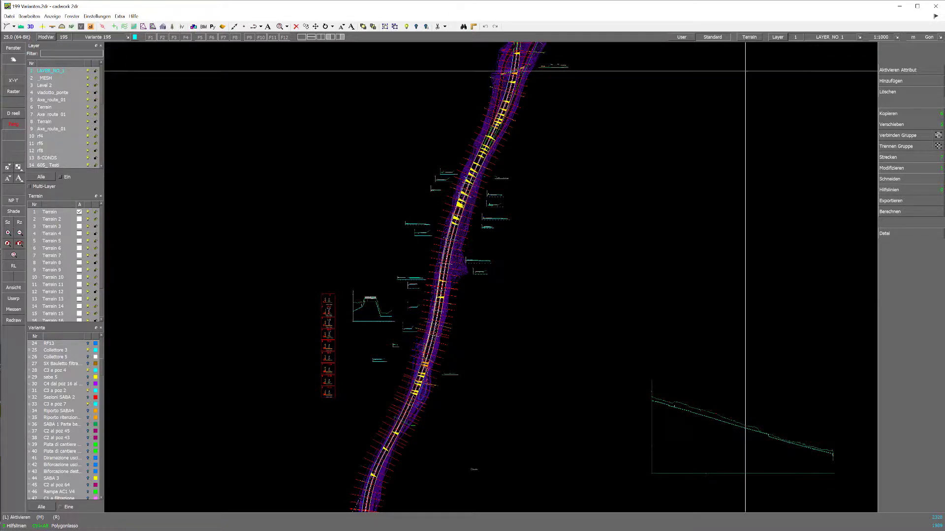
{"action": "left_click", "coordinate": [835, 36]}
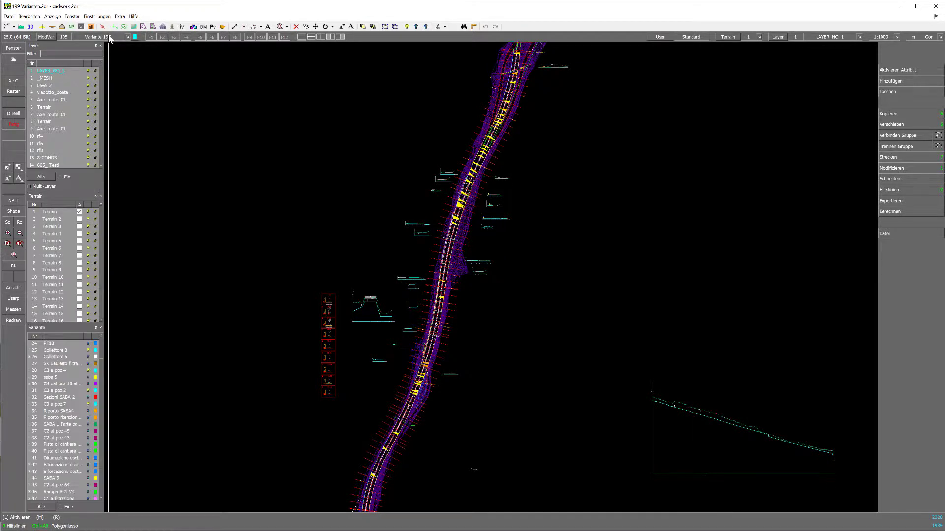
{"action": "scroll", "coordinate": [49, 88], "scroll_direction": "down", "scroll_amount": 3}
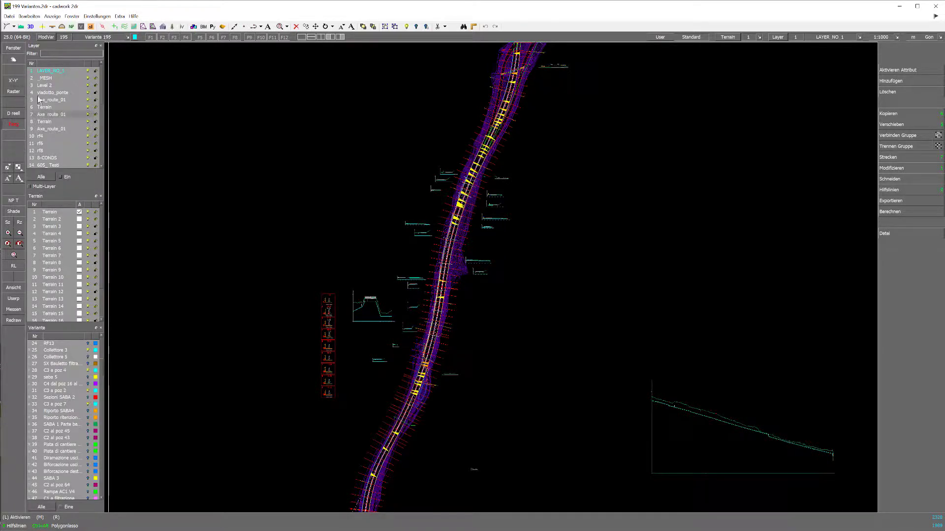
{"action": "scroll", "coordinate": [48, 87], "scroll_direction": "down", "scroll_amount": 3}
{"action": "scroll", "coordinate": [51, 86], "scroll_direction": "up", "scroll_amount": 3}
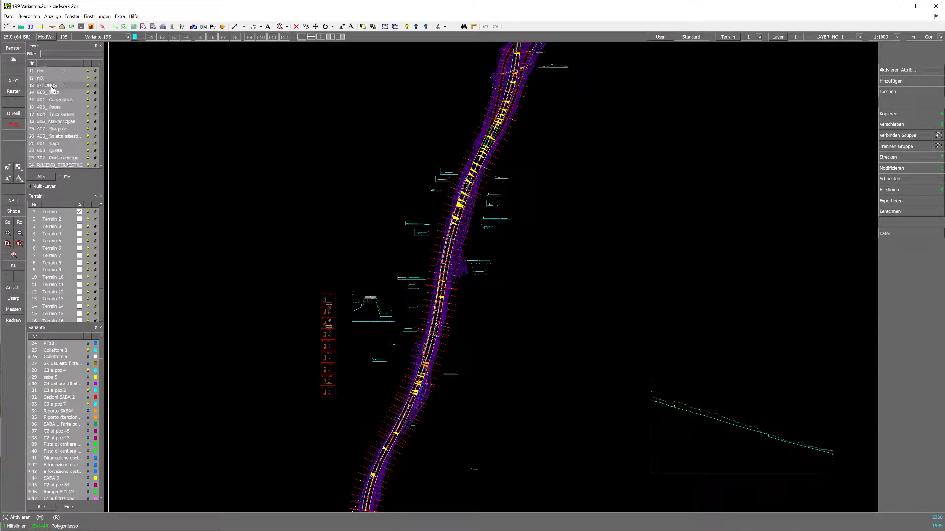
{"action": "scroll", "coordinate": [51, 85], "scroll_direction": "up", "scroll_amount": 3}
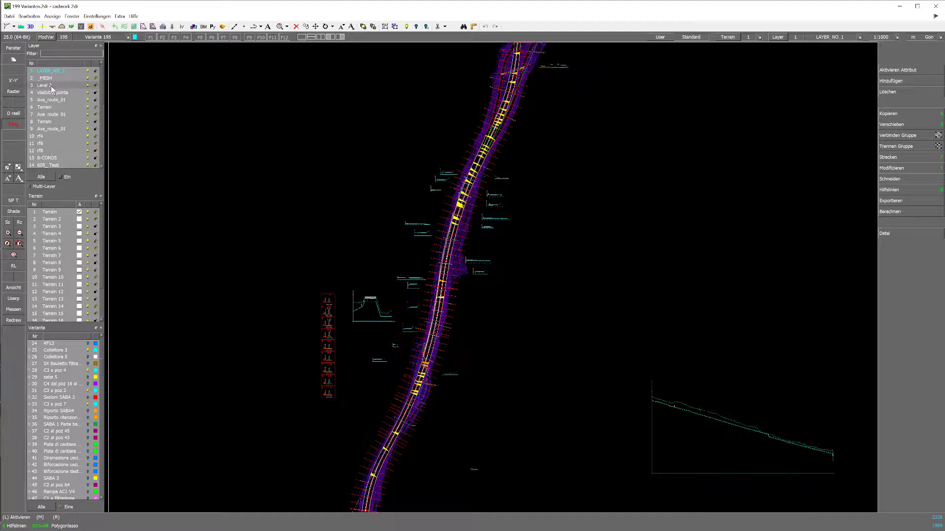
Add Terrain 21 and Terrain 22 to the terrain list with Hinzufügen.
{"action": "left_click", "coordinate": [60, 249]}
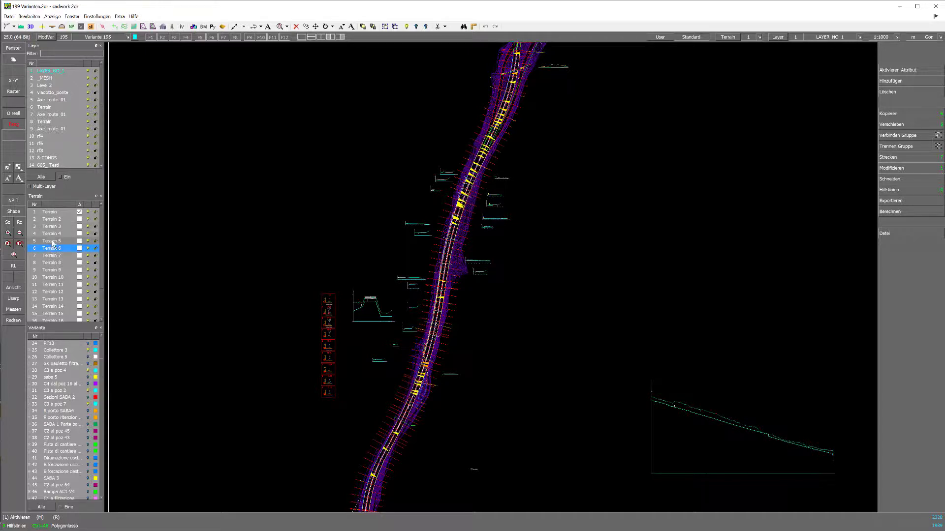
{"action": "scroll", "coordinate": [48, 241], "scroll_direction": "down", "scroll_amount": 5}
{"action": "right_click", "coordinate": [48, 241]}
{"action": "left_click", "coordinate": [51, 250]}
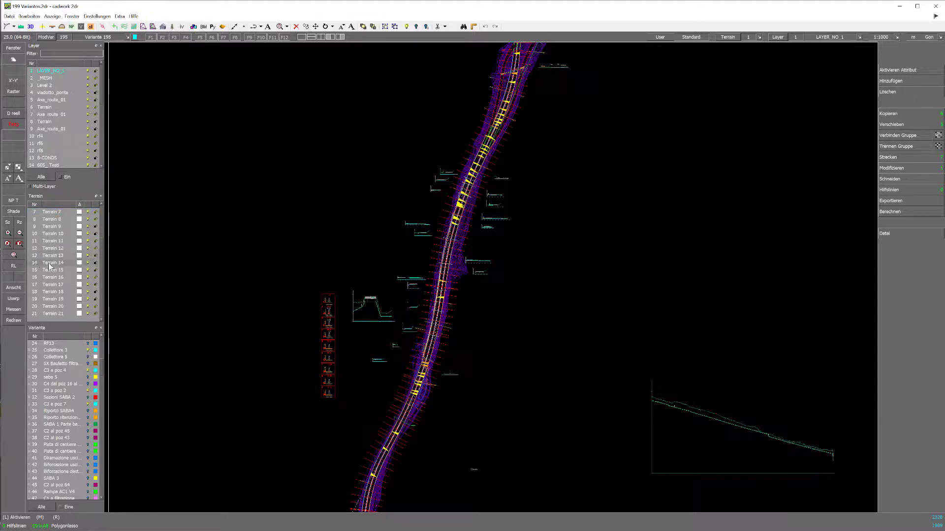
{"action": "right_click", "coordinate": [48, 258]}
{"action": "left_click", "coordinate": [52, 264]}
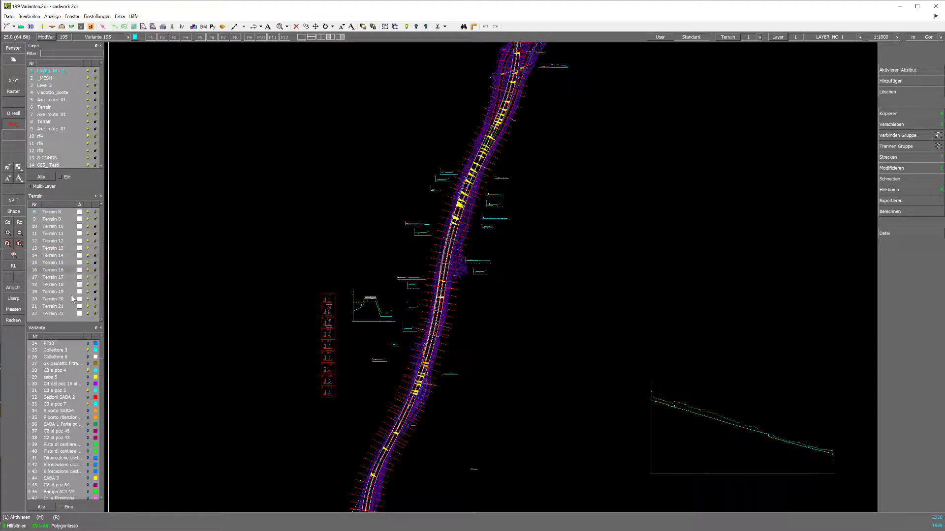
Expand variant 4 Riccio to reveal its axis and profile entries.
{"action": "scroll", "coordinate": [52, 228], "scroll_direction": "up", "scroll_amount": 7}
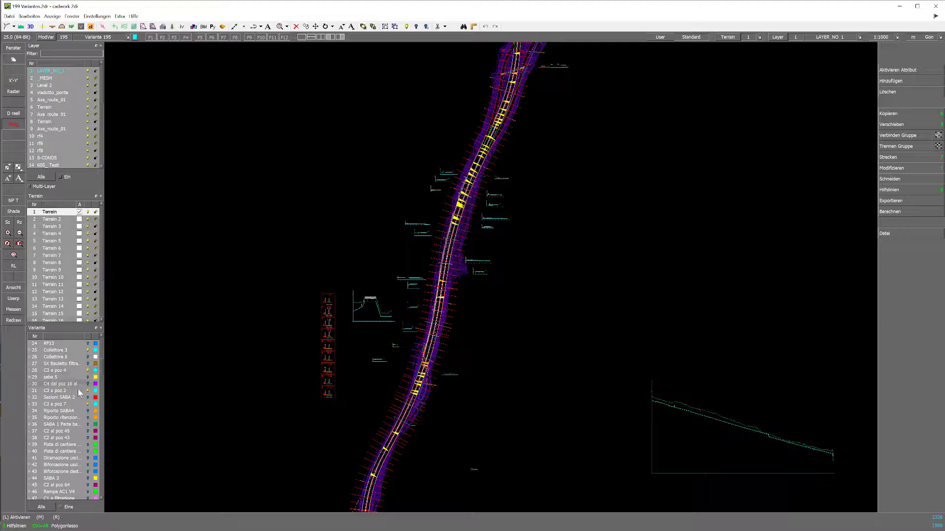
{"action": "scroll", "coordinate": [56, 398], "scroll_direction": "up", "scroll_amount": 9}
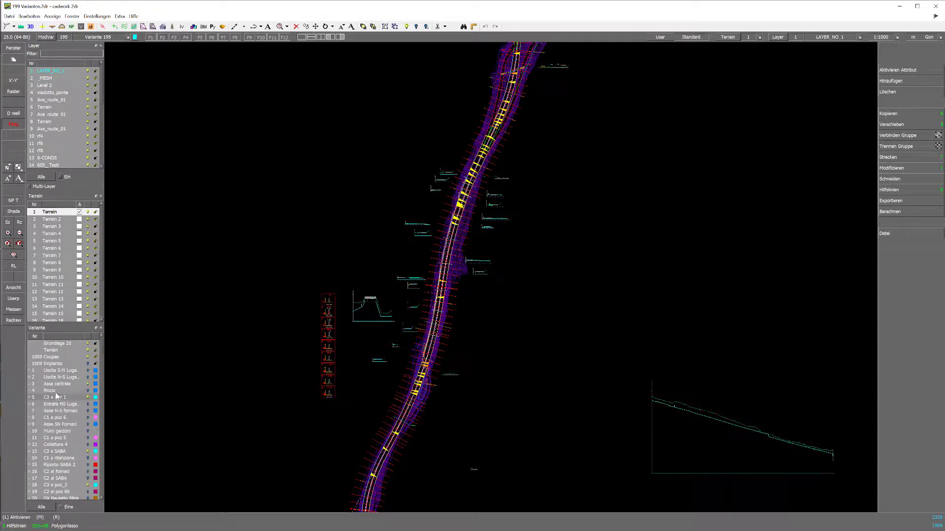
{"action": "left_click", "coordinate": [30, 391]}
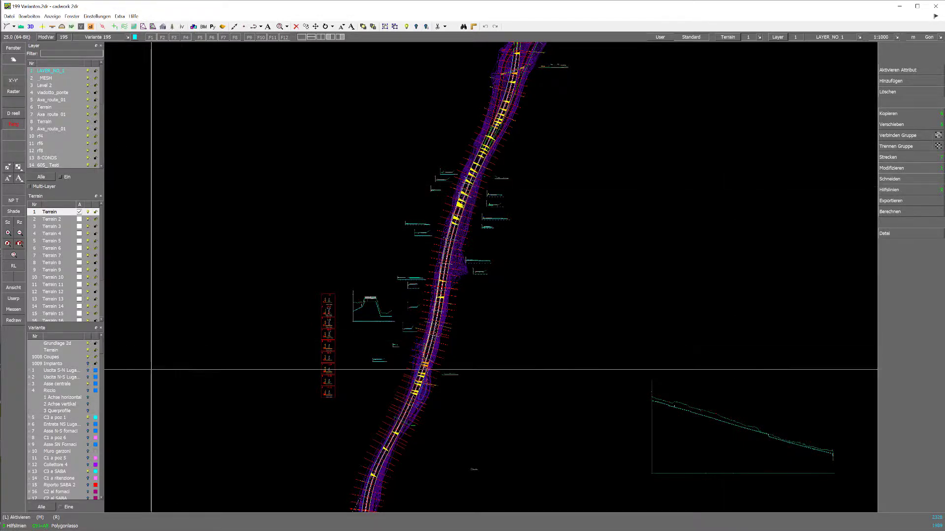
{"action": "scroll", "coordinate": [61, 385], "scroll_direction": "down", "scroll_amount": 5}
{"action": "scroll", "coordinate": [61, 386], "scroll_direction": "down", "scroll_amount": 3}
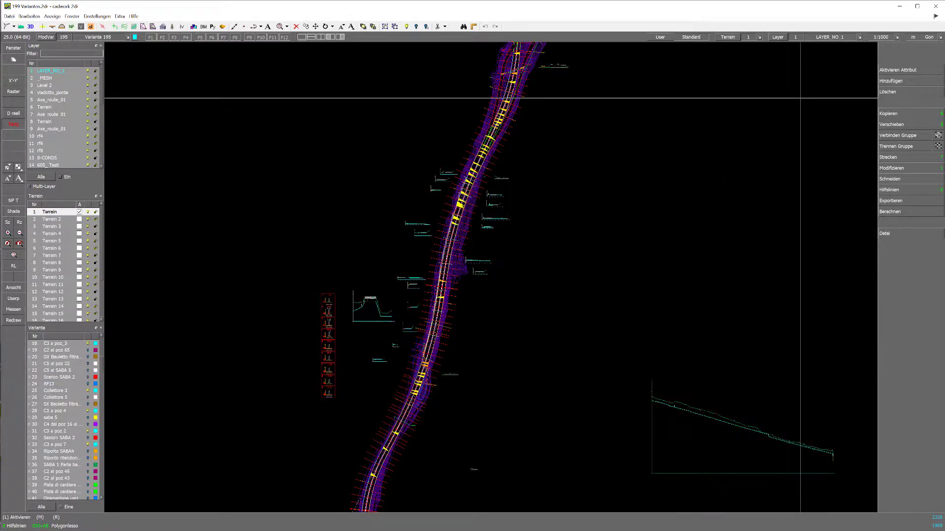
Open Layerverwaltung enlarged, widen the name column, and inspect layers like 1009 Impianto.
{"action": "left_click", "coordinate": [778, 37]}
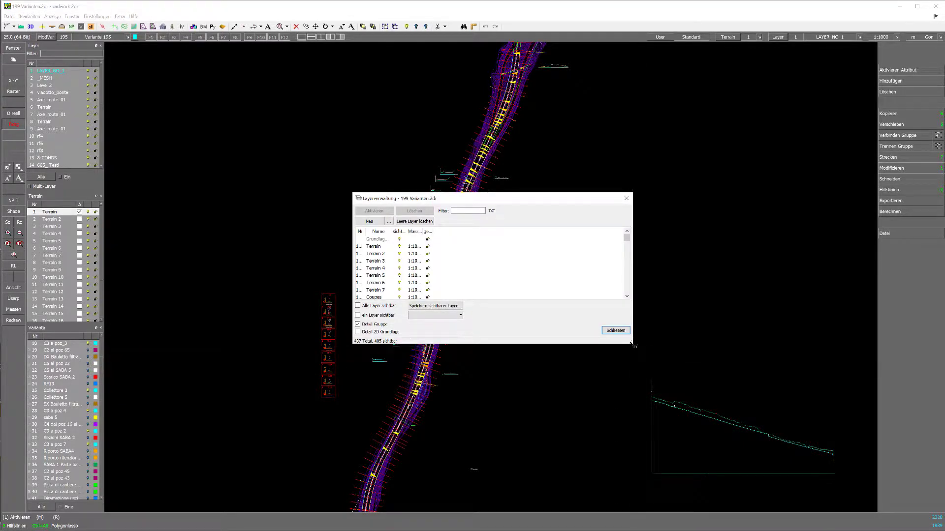
{"action": "left_click_drag", "start_coordinate": [632, 344], "coordinate": [827, 477]}
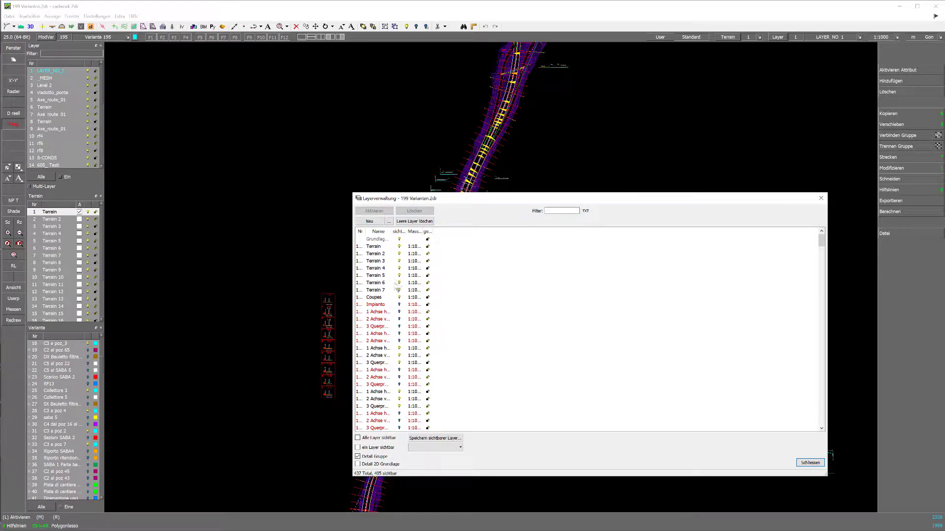
{"action": "mouse_move", "coordinate": [397, 289]}
{"action": "left_mouse_down"}
{"action": "mouse_move", "coordinate": [379, 254]}
{"action": "mouse_move", "coordinate": [456, 231]}
{"action": "left_mouse_up"}
{"action": "left_click", "coordinate": [427, 305]}
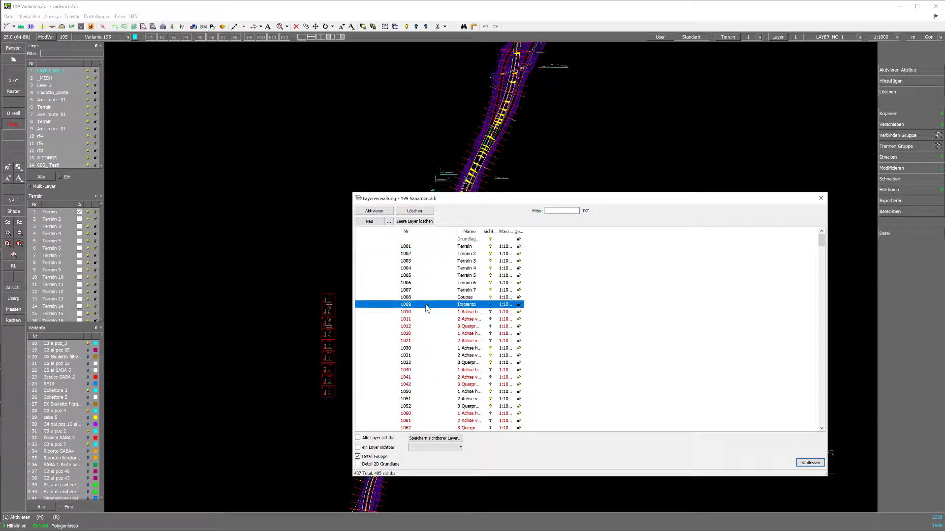
{"action": "left_click", "coordinate": [423, 319]}
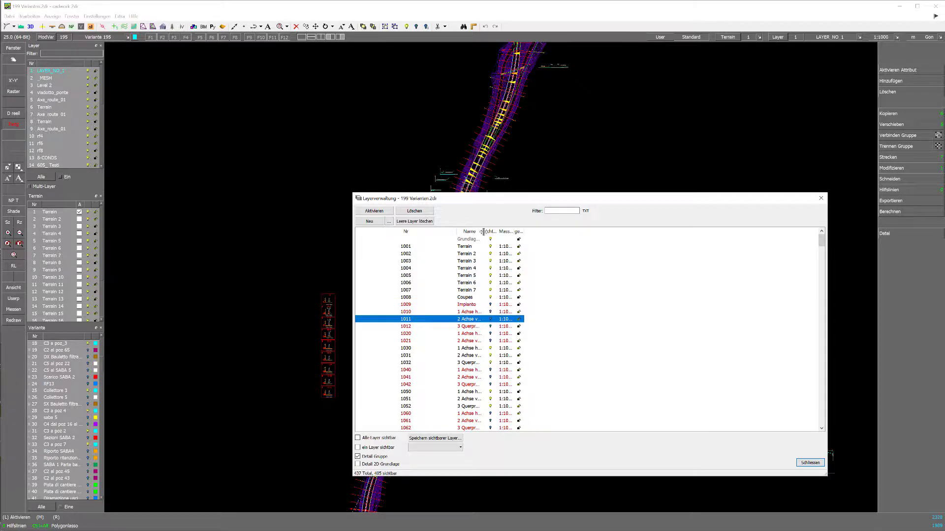
{"action": "left_click_drag", "start_coordinate": [487, 233], "coordinate": [522, 235]}
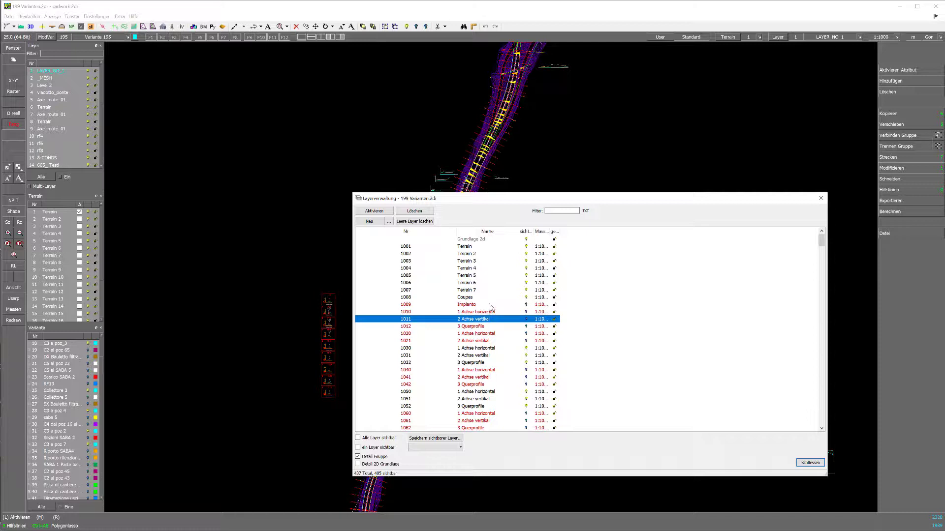
{"action": "left_click", "coordinate": [484, 356]}
Browse the layer list from Terrain 8 to Terrain 11, then close Layerverwaltung.
{"action": "scroll", "coordinate": [480, 330], "scroll_direction": "down", "scroll_amount": 10}
{"action": "scroll", "coordinate": [480, 329], "scroll_direction": "down", "scroll_amount": 10}
{"action": "scroll", "coordinate": [480, 328], "scroll_direction": "down", "scroll_amount": 10}
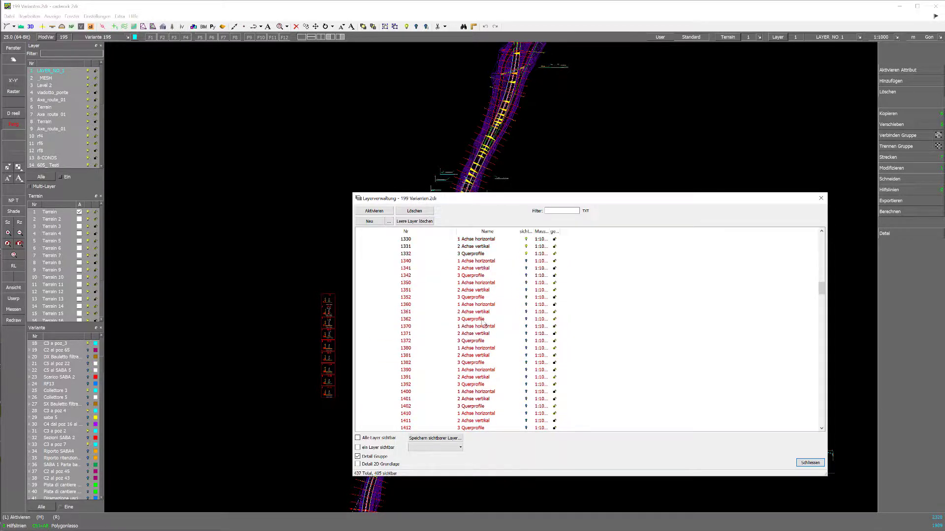
{"action": "scroll", "coordinate": [483, 325], "scroll_direction": "down", "scroll_amount": 10}
{"action": "scroll", "coordinate": [580, 328], "scroll_direction": "down", "scroll_amount": 5}
{"action": "scroll", "coordinate": [559, 322], "scroll_direction": "down", "scroll_amount": 5}
{"action": "scroll", "coordinate": [546, 313], "scroll_direction": "down", "scroll_amount": 5}
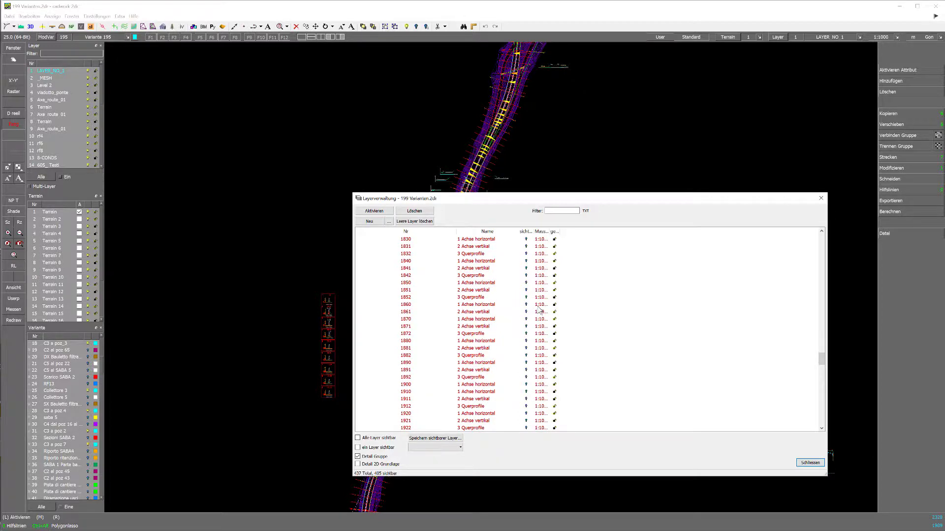
{"action": "scroll", "coordinate": [537, 308], "scroll_direction": "down", "scroll_amount": 5}
{"action": "scroll", "coordinate": [530, 305], "scroll_direction": "down", "scroll_amount": 5}
{"action": "scroll", "coordinate": [529, 306], "scroll_direction": "down", "scroll_amount": 5}
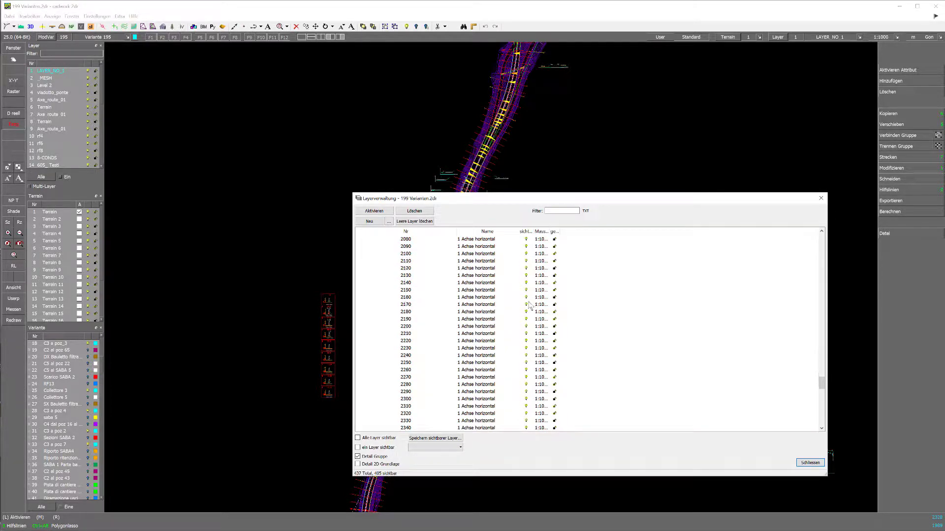
{"action": "scroll", "coordinate": [527, 306], "scroll_direction": "down", "scroll_amount": 5}
{"action": "scroll", "coordinate": [526, 306], "scroll_direction": "down", "scroll_amount": 5}
{"action": "scroll", "coordinate": [525, 305], "scroll_direction": "down", "scroll_amount": 7}
{"action": "scroll", "coordinate": [525, 305], "scroll_direction": "down", "scroll_amount": 3}
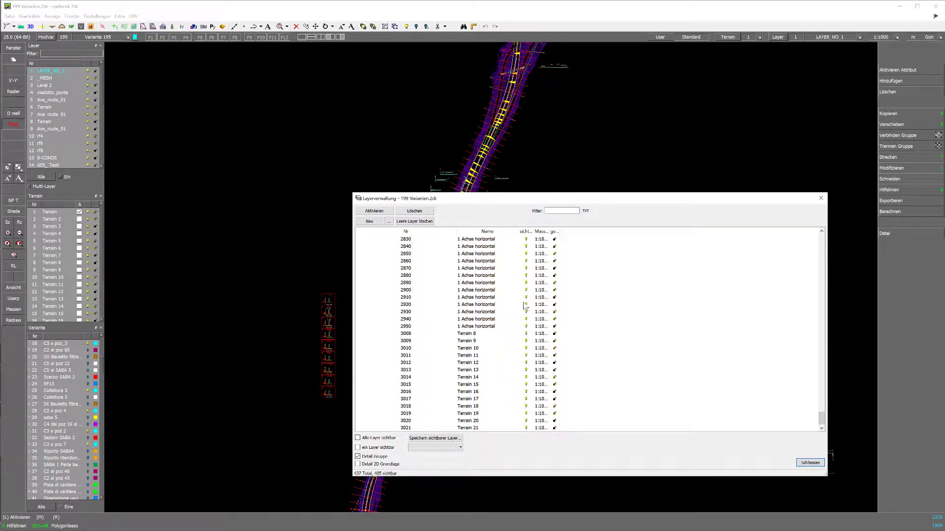
{"action": "left_click", "coordinate": [477, 334]}
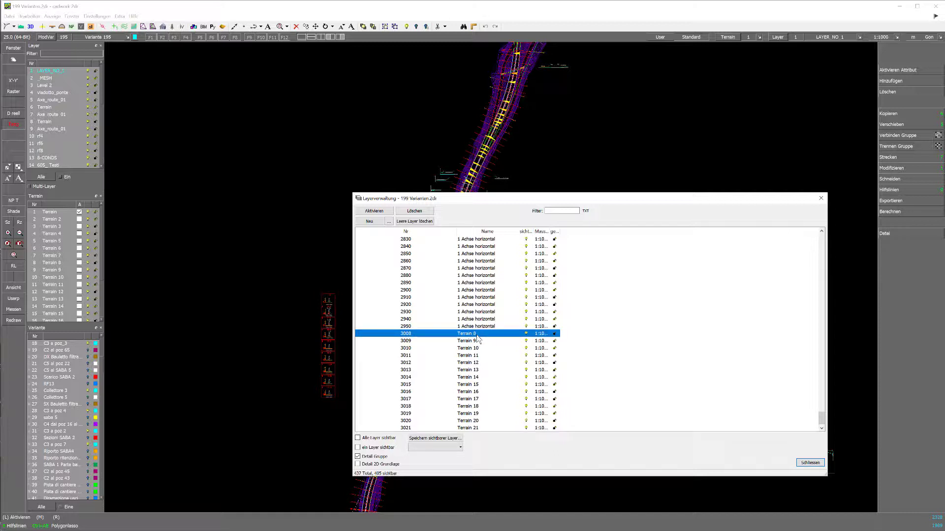
{"action": "scroll", "coordinate": [561, 340], "scroll_direction": "down", "scroll_amount": 1}
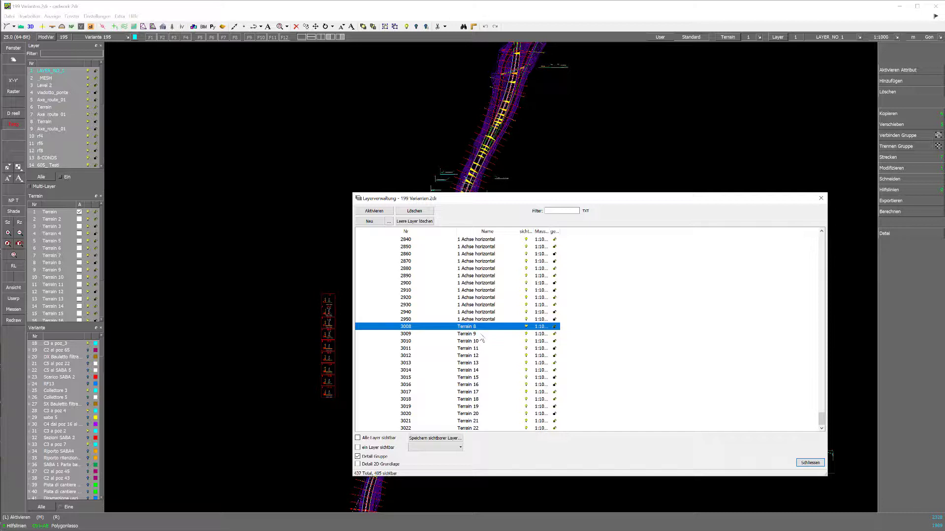
{"action": "key", "text": "Down"}
{"action": "key", "text": "Down"}
{"action": "key", "text": "Down"}
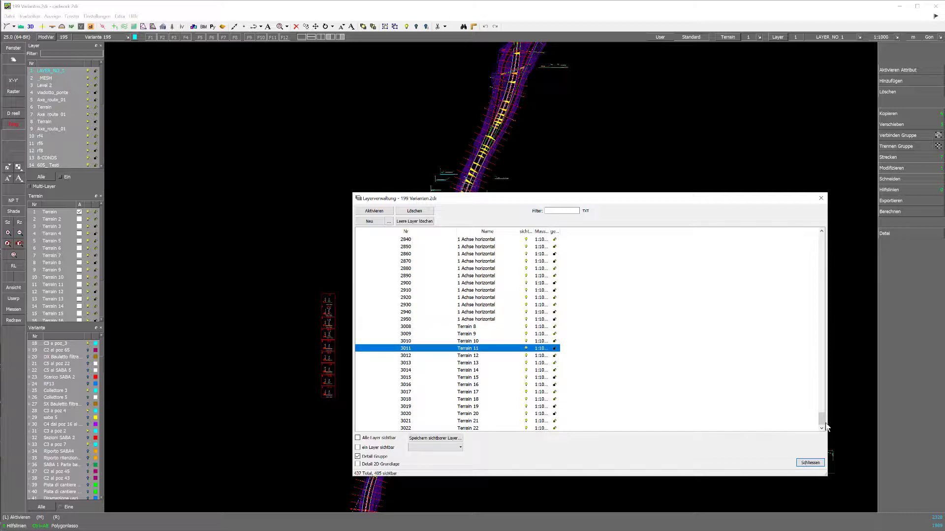
{"action": "left_click_drag", "start_coordinate": [822, 418], "coordinate": [821, 234]}
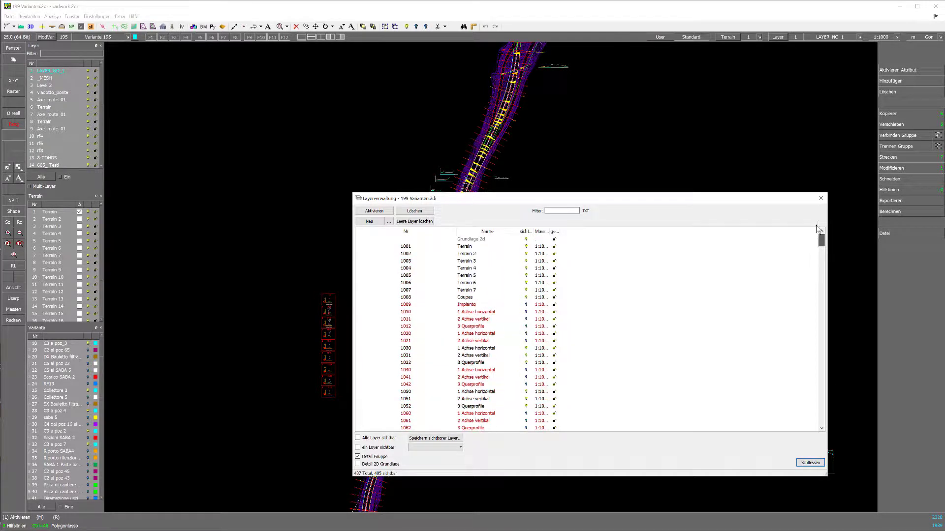
{"action": "left_click", "coordinate": [820, 197]}
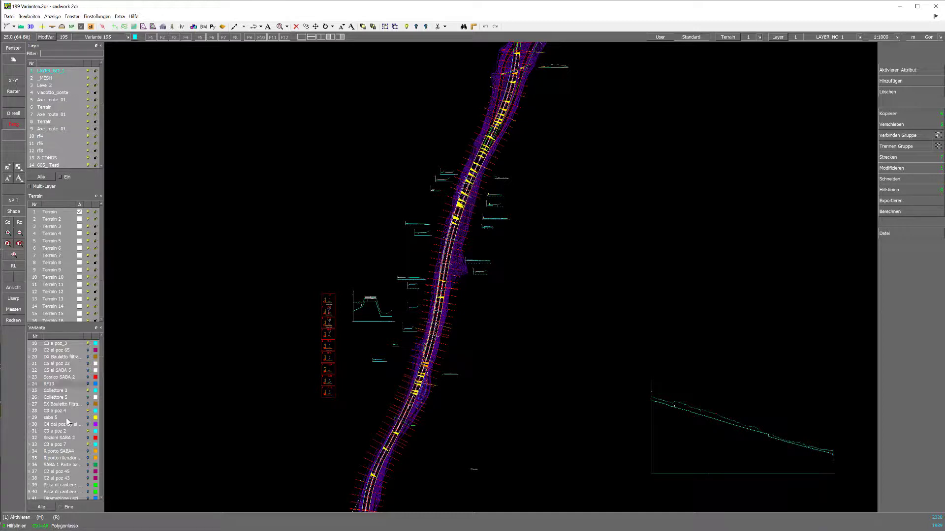
Activate Terrain 5, layer rf8, and Riccio's 2 Achse vertikal as the active variant.
{"action": "scroll", "coordinate": [69, 423], "scroll_direction": "up", "scroll_amount": 3}
{"action": "scroll", "coordinate": [63, 422], "scroll_direction": "up", "scroll_amount": 4}
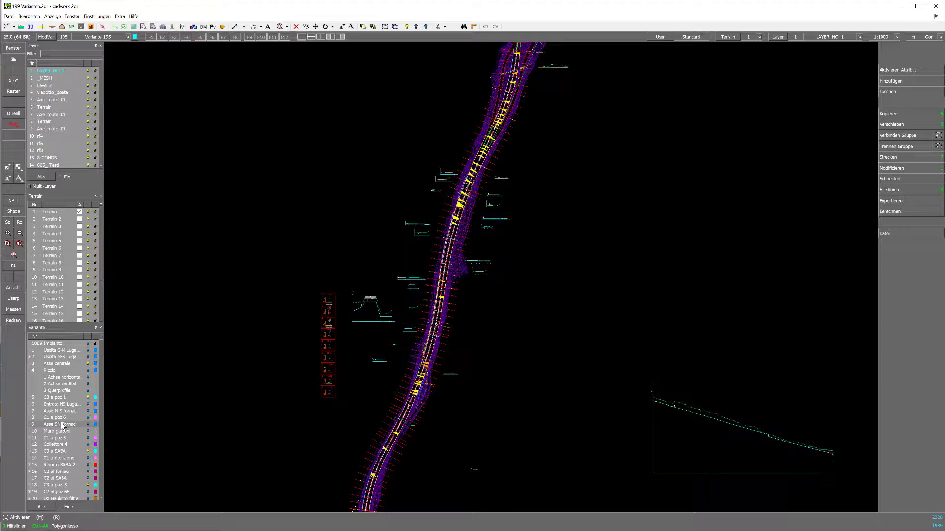
{"action": "left_click", "coordinate": [64, 383]}
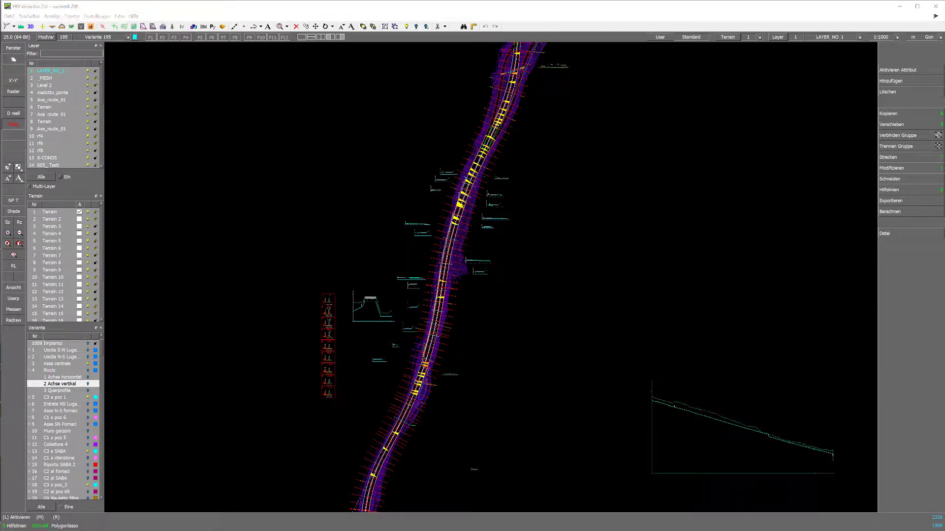
{"action": "left_click", "coordinate": [43, 242]}
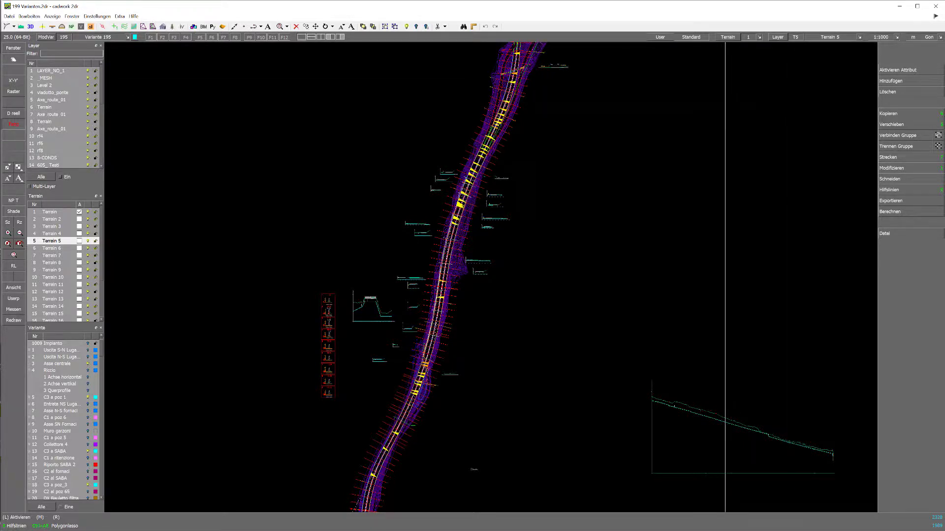
{"action": "left_click", "coordinate": [42, 151]}
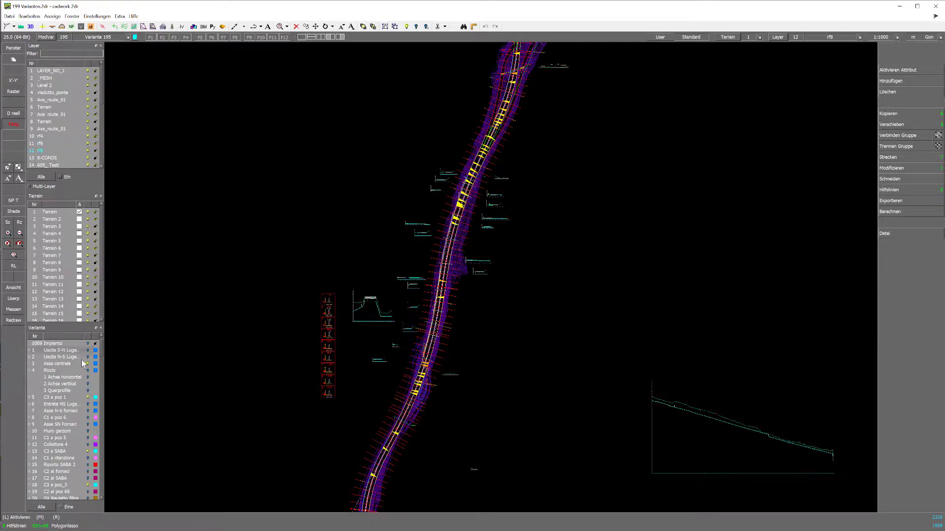
{"action": "left_click", "coordinate": [63, 378]}
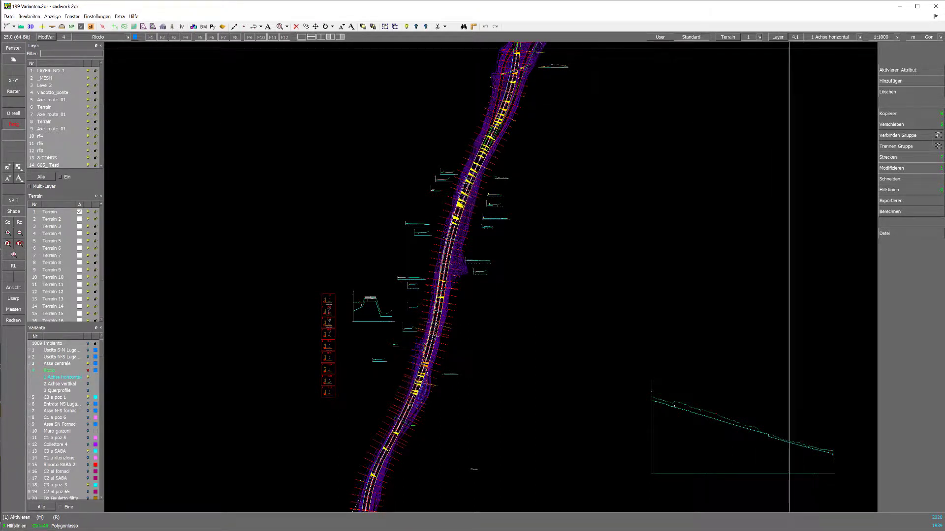
{"action": "left_click", "coordinate": [54, 385]}
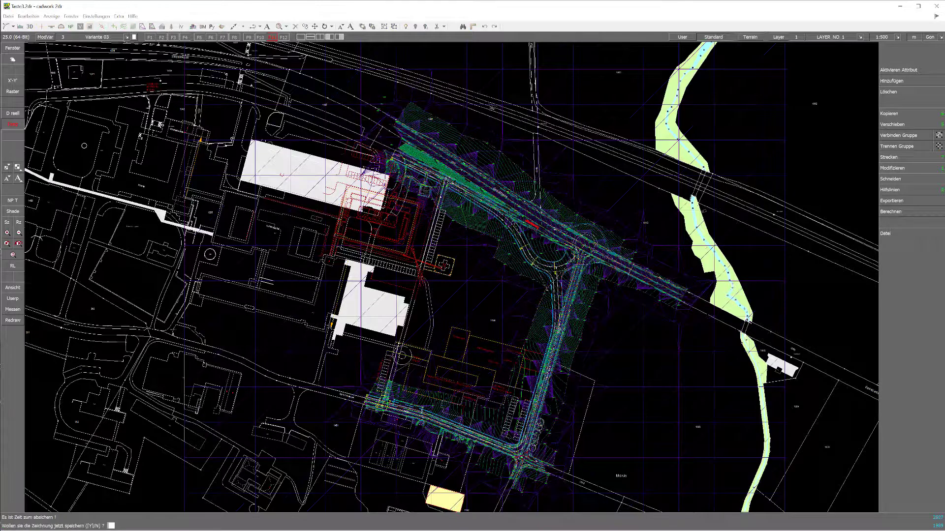
Confirm the save reminder and export the roundabout site plan to the 3D viewer.
{"action": "key", "text": "Return"}
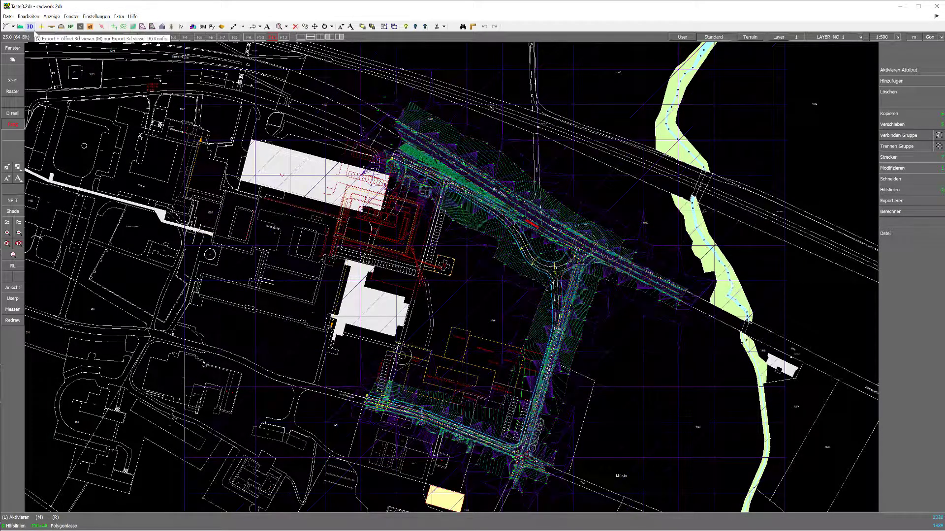
{"action": "left_click", "coordinate": [34, 30]}
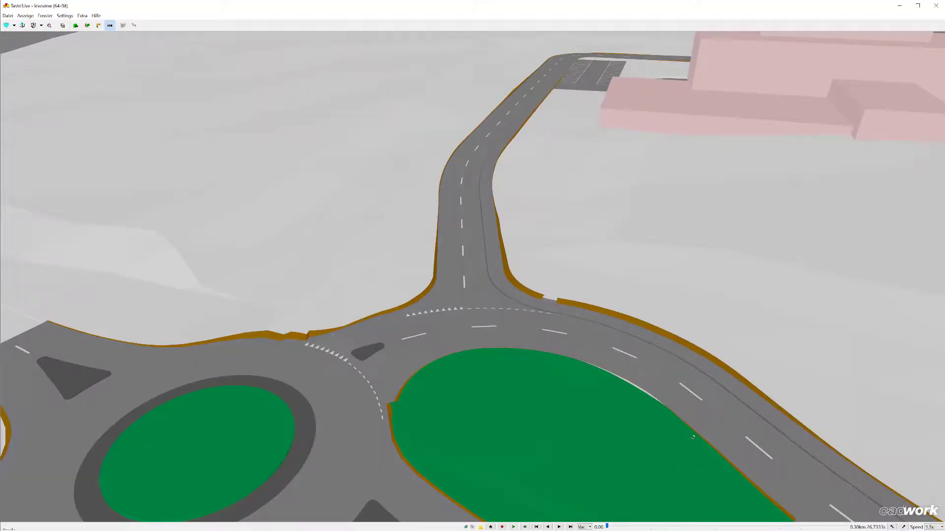
Orbit and tilt the 3D roundabout road model to view the junction from lower angles.
{"action": "mouse_move", "coordinate": [567, 308]}
{"action": "left_mouse_down"}
{"action": "mouse_move", "coordinate": [281, 302]}
{"action": "mouse_move", "coordinate": [706, 274]}
{"action": "left_mouse_up"}
{"action": "left_click_drag", "start_coordinate": [504, 275], "coordinate": [594, 208]}
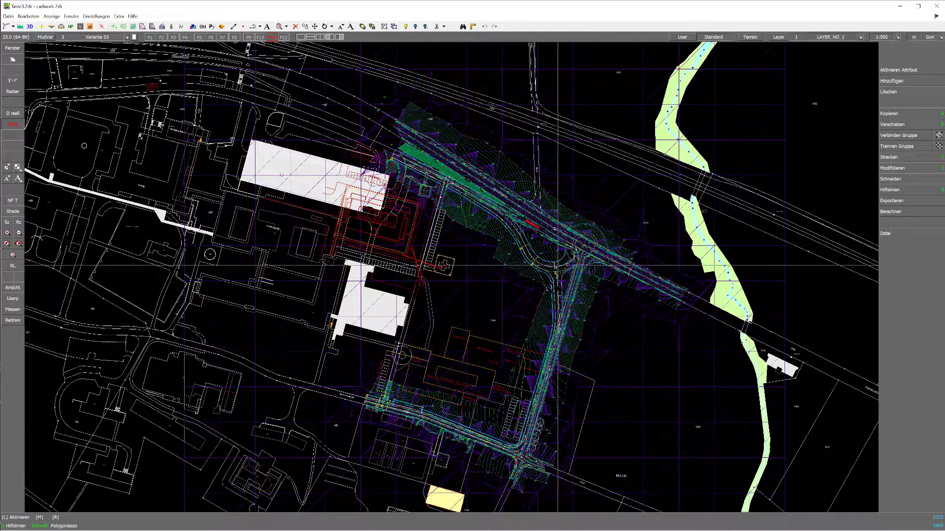
Recalculate the terrain triangulation around the roundabout with F11.
{"action": "scroll", "coordinate": [554, 260], "scroll_direction": "up", "scroll_amount": 2}
{"action": "scroll", "coordinate": [553, 261], "scroll_direction": "up", "scroll_amount": 2}
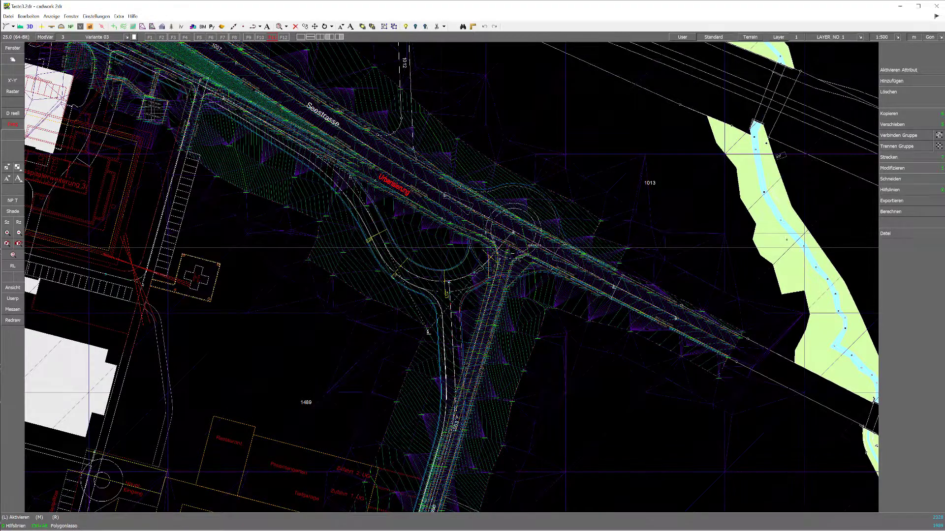
{"action": "scroll", "coordinate": [421, 189], "scroll_direction": "up", "scroll_amount": 1}
{"action": "key", "text": "F11"}
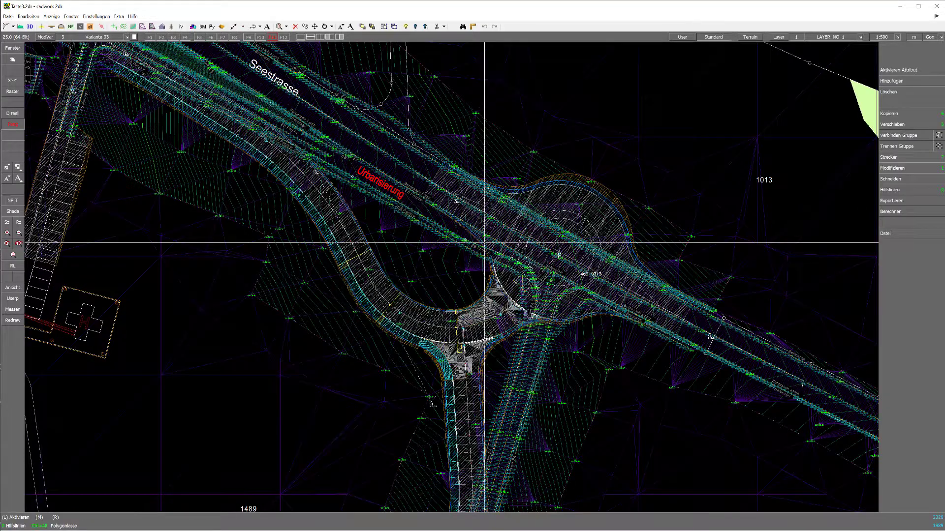
Check a triangulation element's properties on the lower arm in the Triangulation panel, then deselect it.
{"action": "scroll", "coordinate": [451, 295], "scroll_direction": "up", "scroll_amount": 2}
{"action": "scroll", "coordinate": [451, 275], "scroll_direction": "up", "scroll_amount": 1}
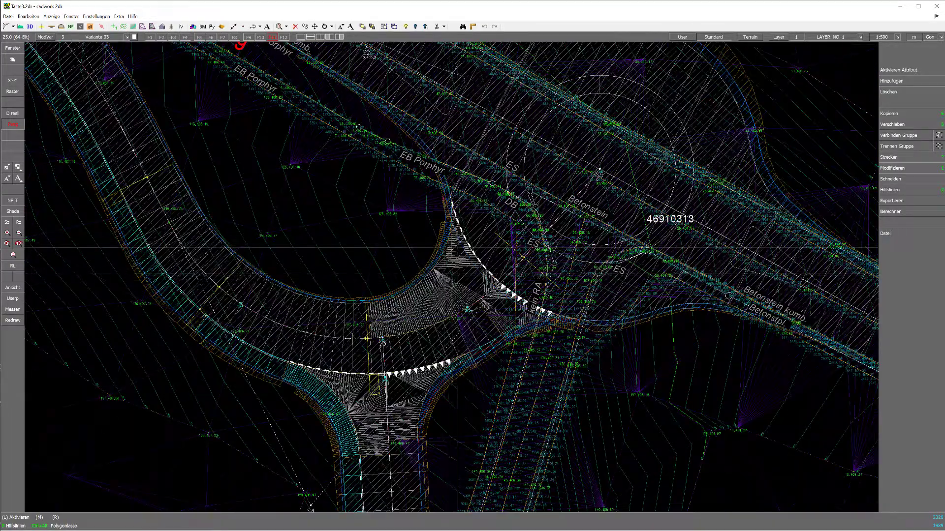
{"action": "scroll", "coordinate": [428, 222], "scroll_direction": "up", "scroll_amount": 1}
{"action": "scroll", "coordinate": [386, 161], "scroll_direction": "up", "scroll_amount": 1}
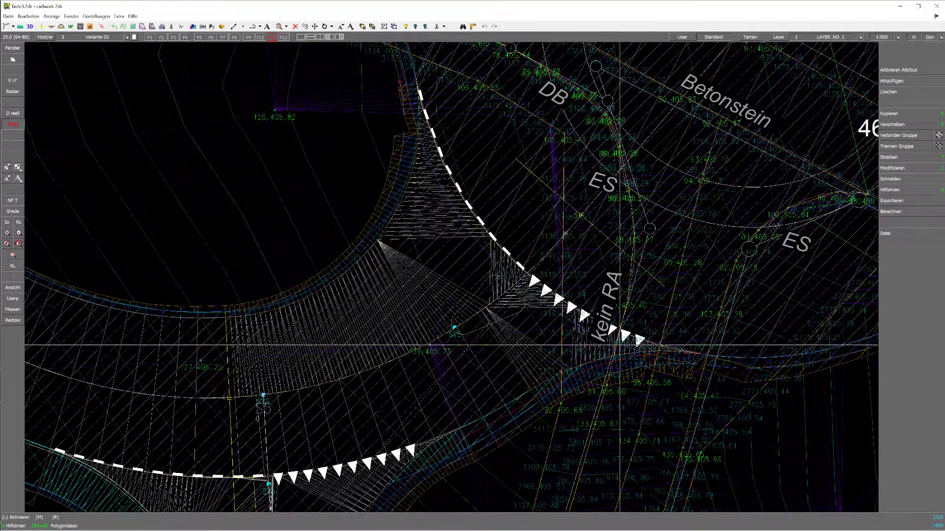
{"action": "scroll", "coordinate": [287, 411], "scroll_direction": "down", "scroll_amount": 1}
{"action": "scroll", "coordinate": [287, 411], "scroll_direction": "up", "scroll_amount": 1}
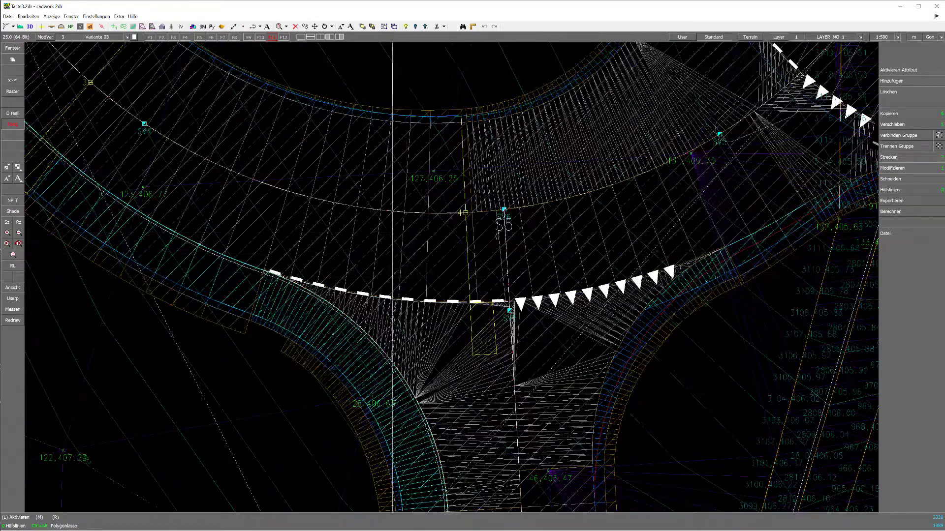
{"action": "left_click", "coordinate": [393, 205]}
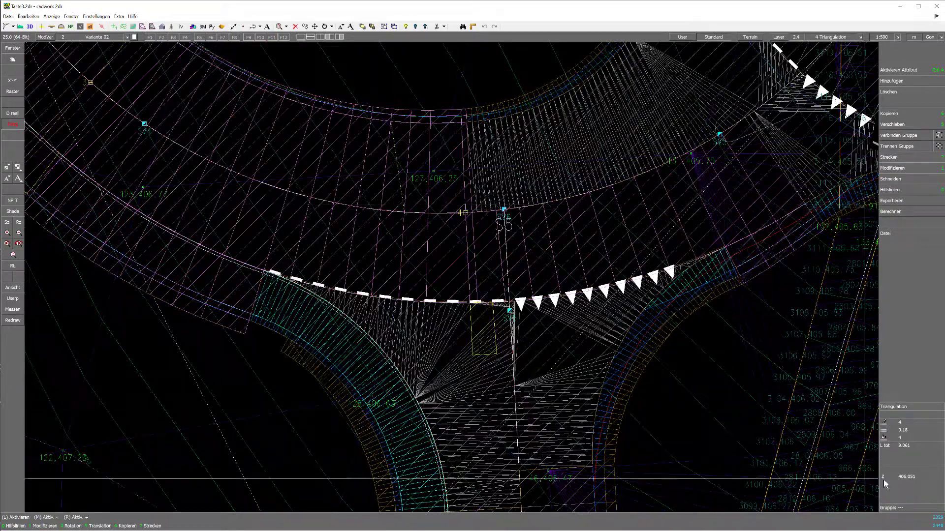
{"action": "scroll", "coordinate": [450, 259], "scroll_direction": "down", "scroll_amount": 1}
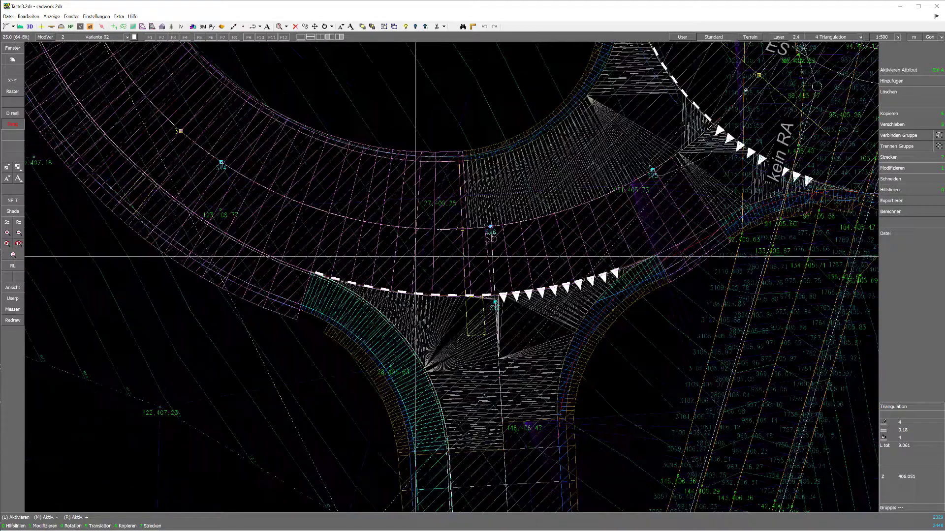
{"action": "scroll", "coordinate": [433, 217], "scroll_direction": "down", "scroll_amount": 1}
{"action": "scroll", "coordinate": [445, 218], "scroll_direction": "down", "scroll_amount": 1}
{"action": "key", "text": "Escape"}
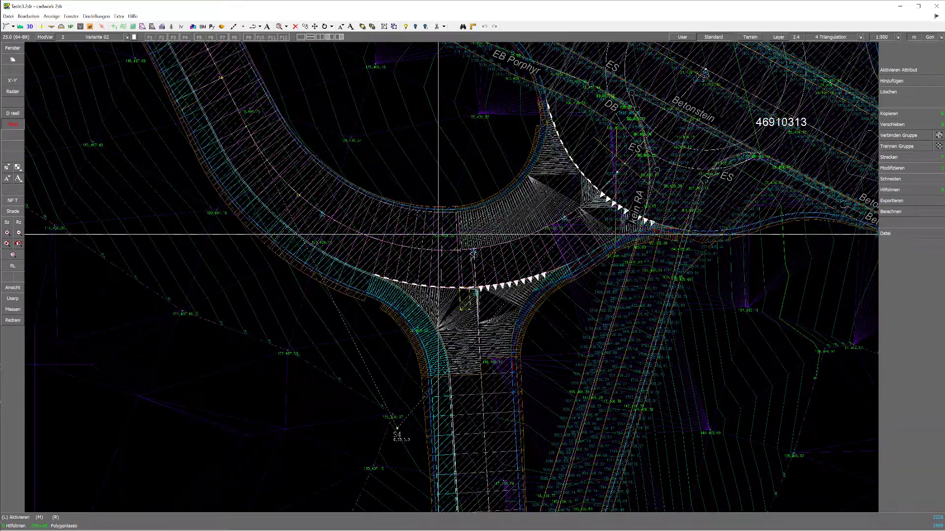
Hide layer 4 Triangulation with F1.
{"action": "scroll", "coordinate": [492, 241], "scroll_direction": "down", "scroll_amount": 1}
{"action": "scroll", "coordinate": [490, 162], "scroll_direction": "down", "scroll_amount": 1}
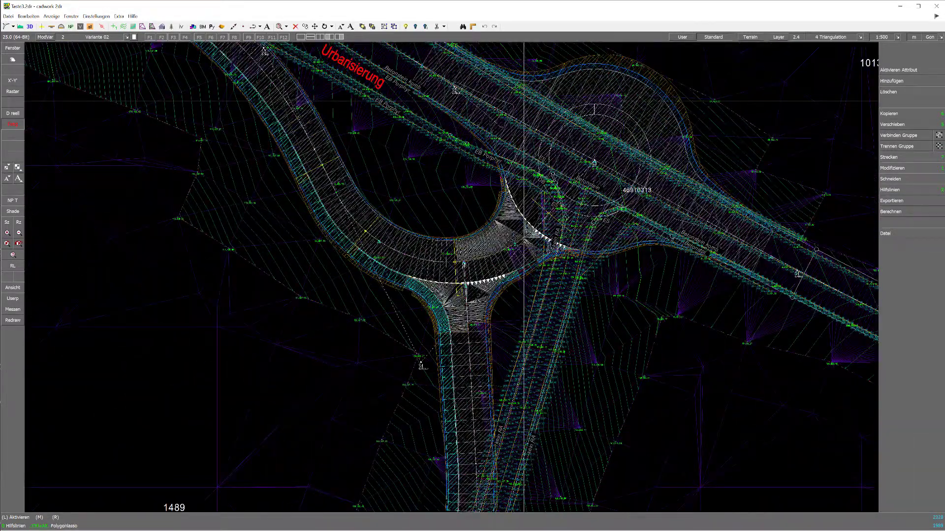
{"action": "scroll", "coordinate": [524, 101], "scroll_direction": "up", "scroll_amount": 1}
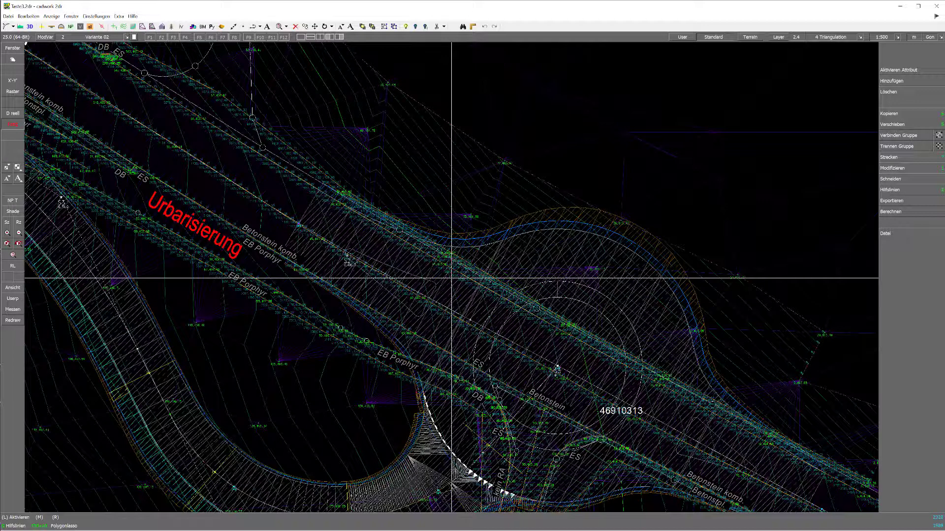
{"action": "key", "text": "F1"}
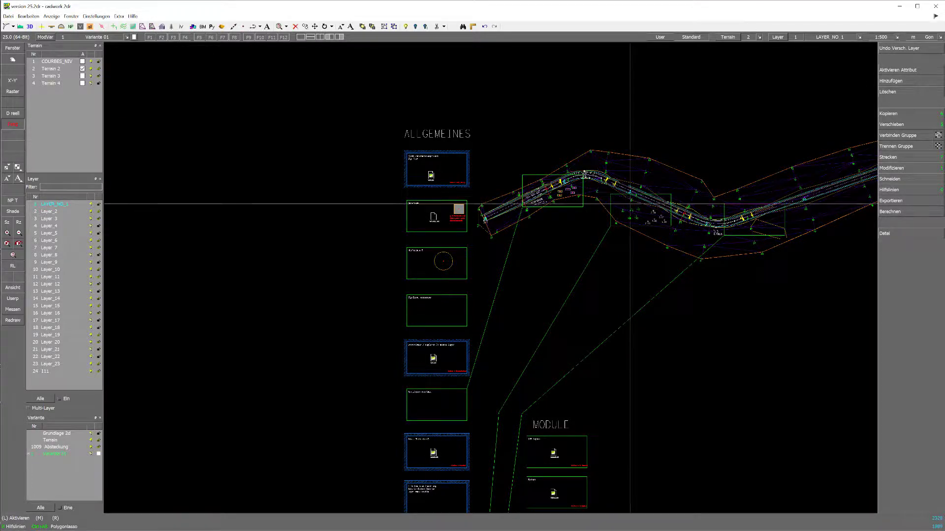
Inspect terrain point 112 and turn on Koord. X,Y in the Terrainpunkte labels.
{"action": "scroll", "coordinate": [626, 217], "scroll_direction": "up", "scroll_amount": 2}
{"action": "scroll", "coordinate": [491, 277], "scroll_direction": "up", "scroll_amount": 2}
{"action": "scroll", "coordinate": [490, 265], "scroll_direction": "up", "scroll_amount": 2}
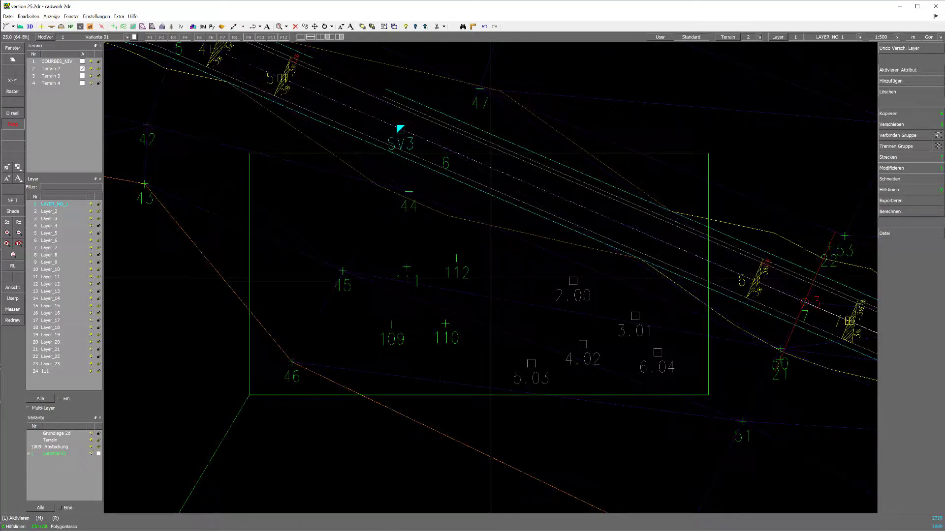
{"action": "scroll", "coordinate": [487, 278], "scroll_direction": "up", "scroll_amount": 1}
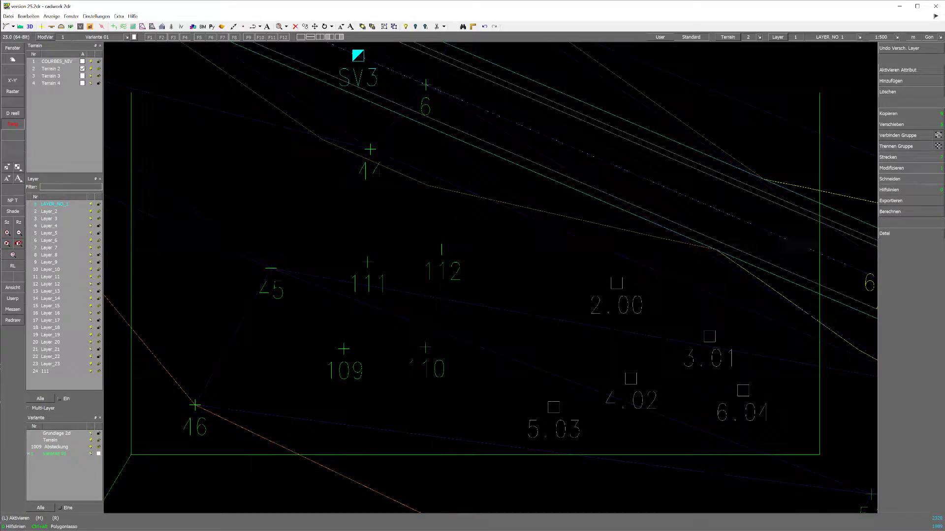
{"action": "left_click", "coordinate": [442, 250]}
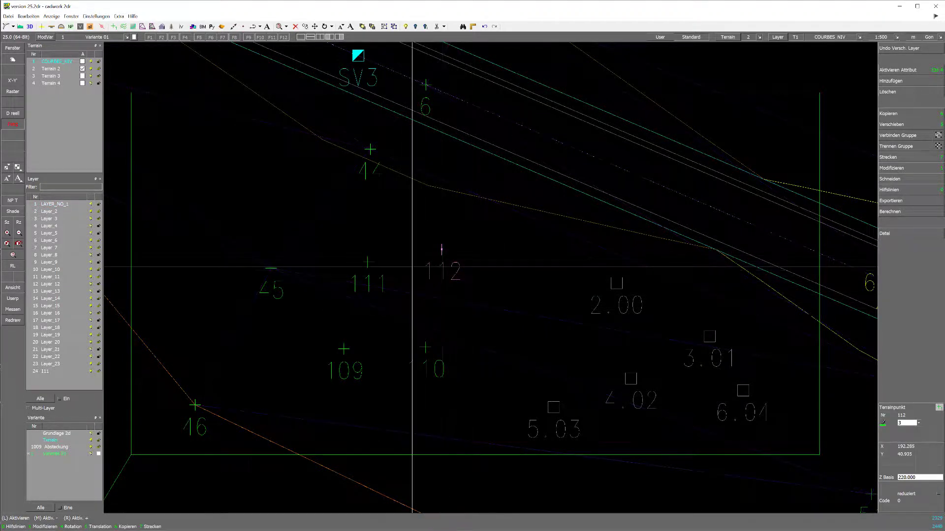
{"action": "left_click", "coordinate": [15, 288]}
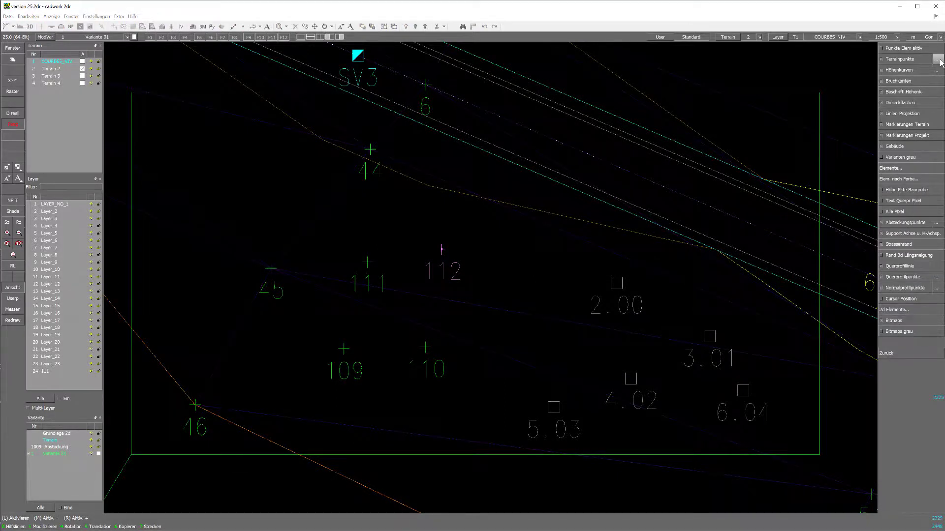
{"action": "left_click", "coordinate": [938, 59]}
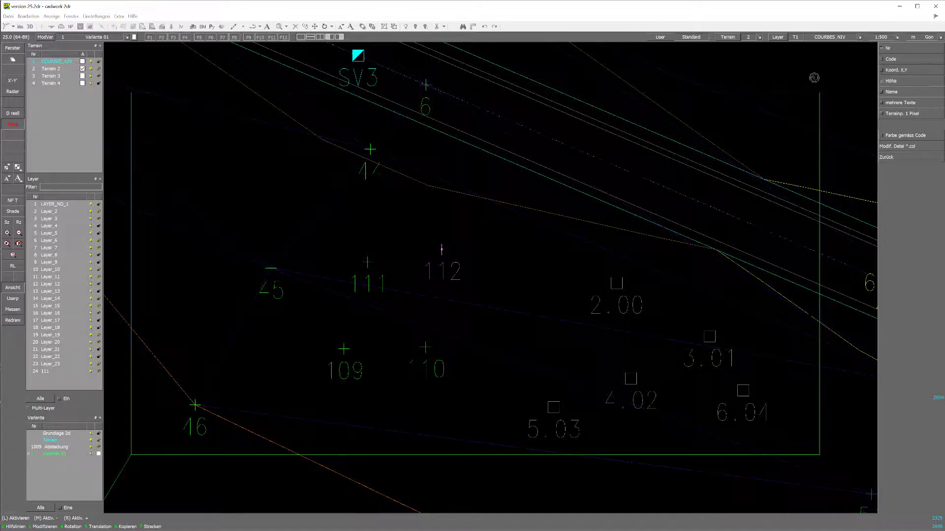
{"action": "left_click", "coordinate": [910, 70]}
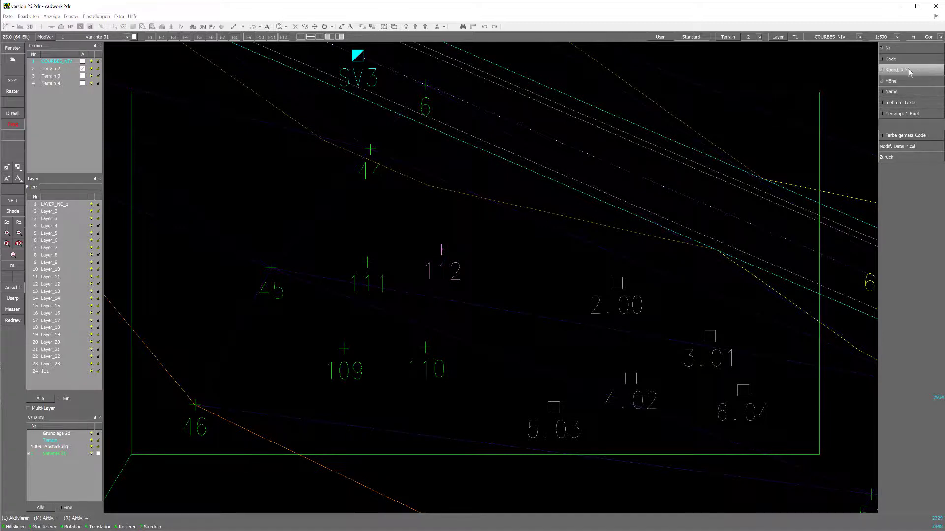
{"action": "right_click", "coordinate": [761, 194]}
{"action": "left_click", "coordinate": [928, 60]}
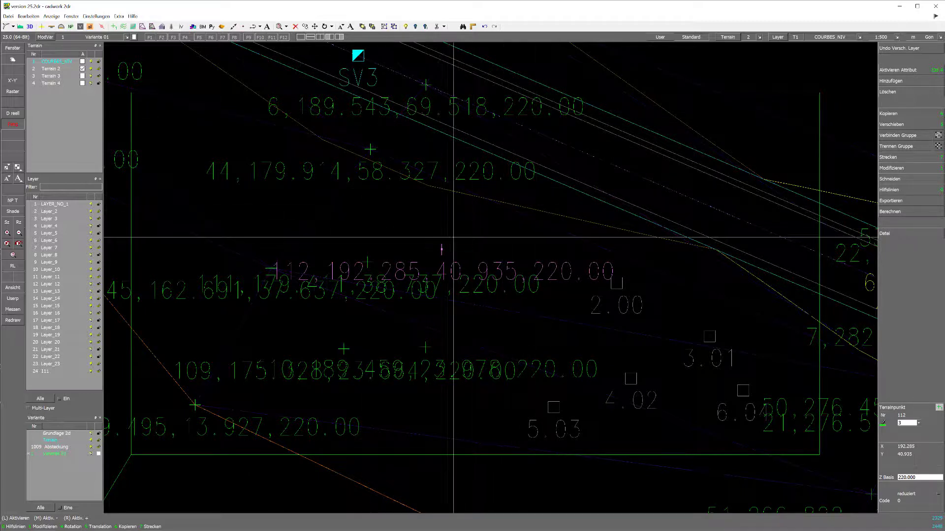
Shrink the label text and split terrain point labels onto several lines (mehrere Texte).
{"action": "scroll", "coordinate": [453, 256], "scroll_direction": "down", "scroll_amount": 1}
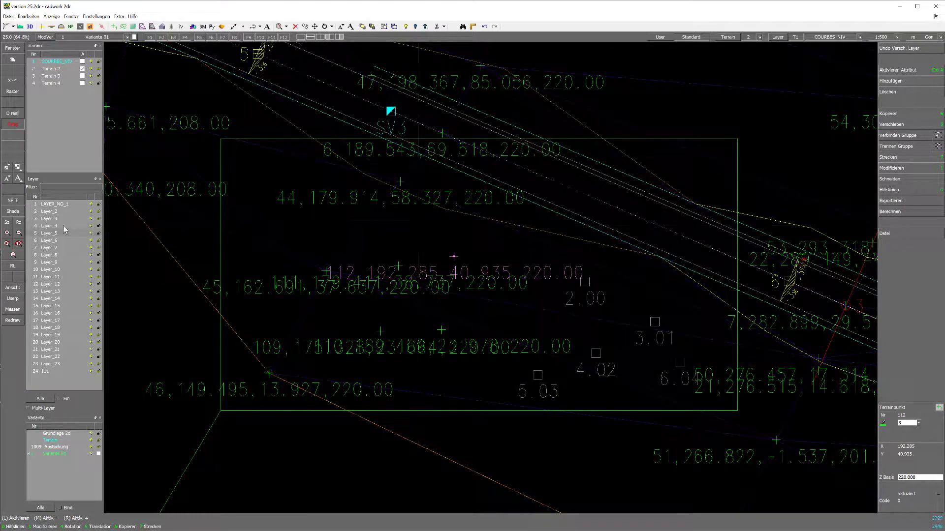
{"action": "left_click", "coordinate": [7, 178]}
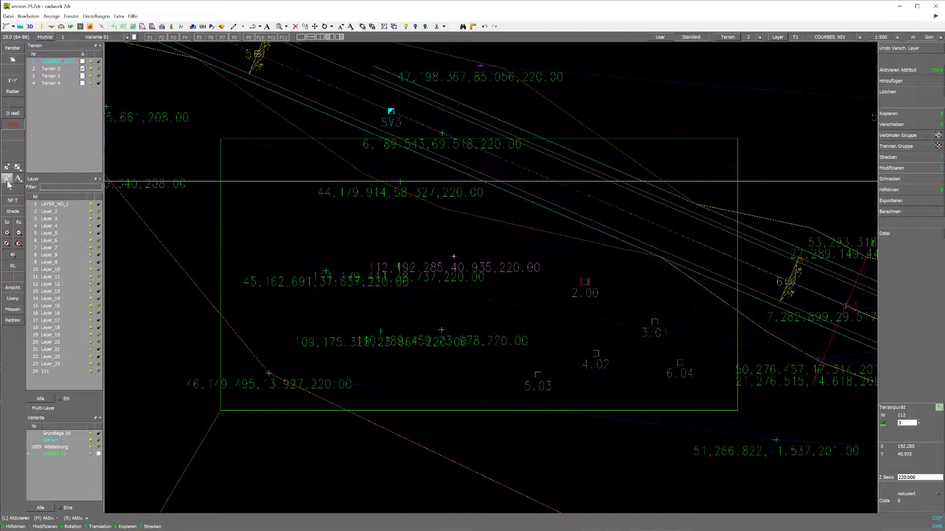
{"action": "left_click", "coordinate": [22, 287]}
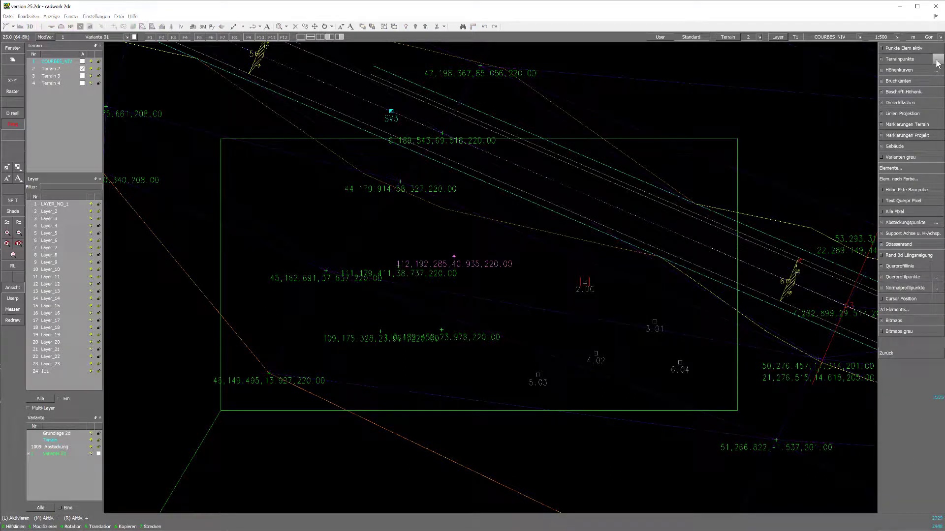
{"action": "left_click", "coordinate": [936, 63]}
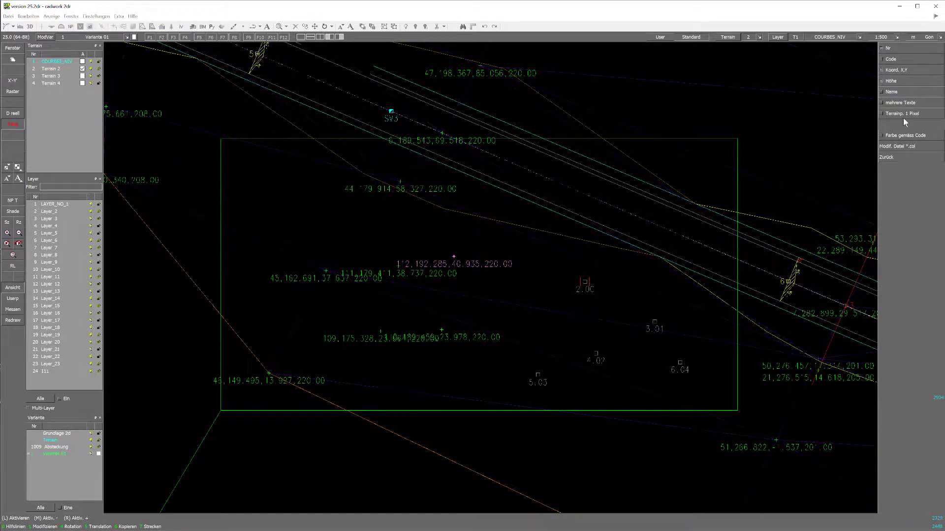
{"action": "left_click", "coordinate": [917, 103]}
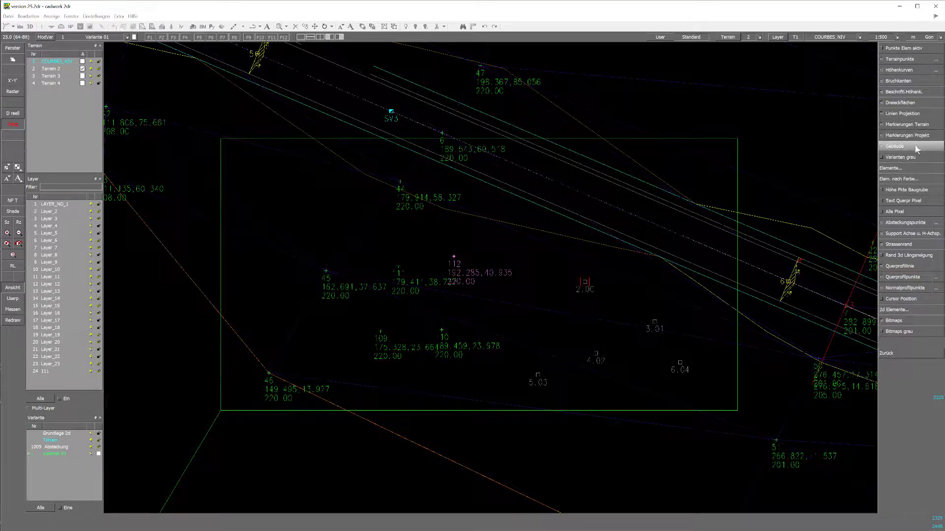
Show heights on the Absteckungspunkte stakeout point labels.
{"action": "left_click", "coordinate": [938, 222]}
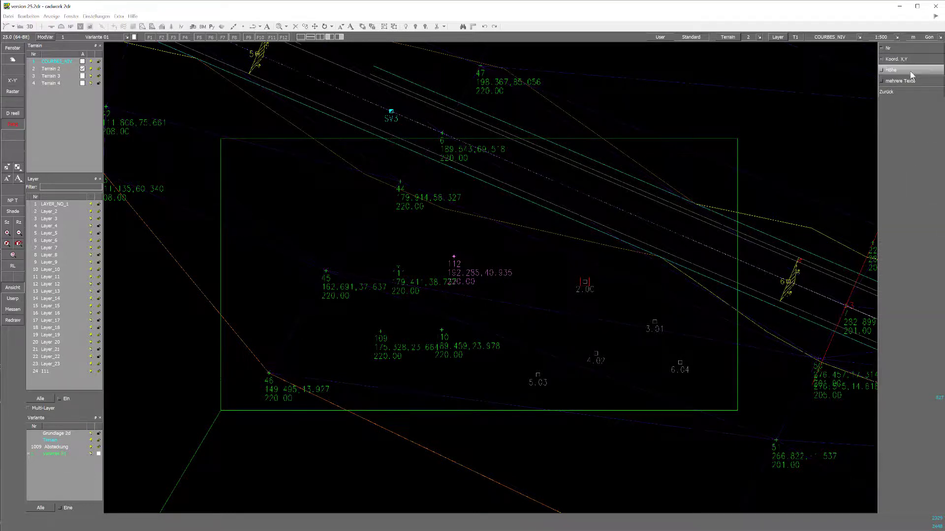
{"action": "left_click", "coordinate": [910, 81]}
{"action": "left_click", "coordinate": [930, 226]}
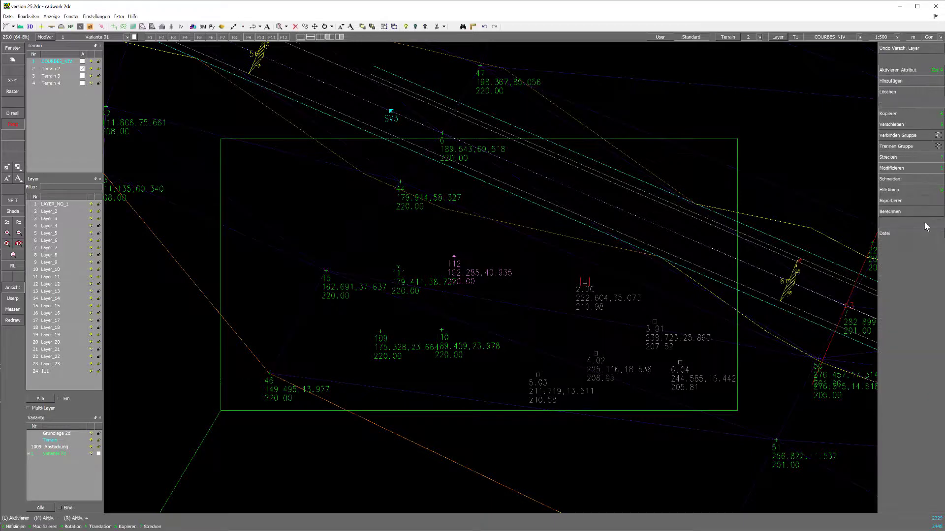
{"action": "scroll", "coordinate": [445, 256], "scroll_direction": "up", "scroll_amount": 2}
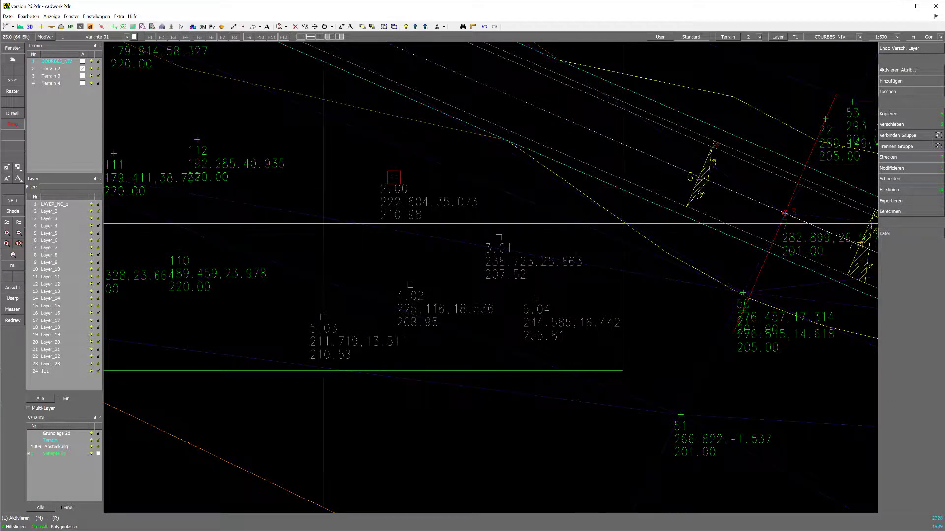
Zoom out and activate the road's 3D line on Terrain 2.
{"action": "scroll", "coordinate": [623, 224], "scroll_direction": "down", "scroll_amount": 5}
{"action": "scroll", "coordinate": [498, 274], "scroll_direction": "up", "scroll_amount": 2}
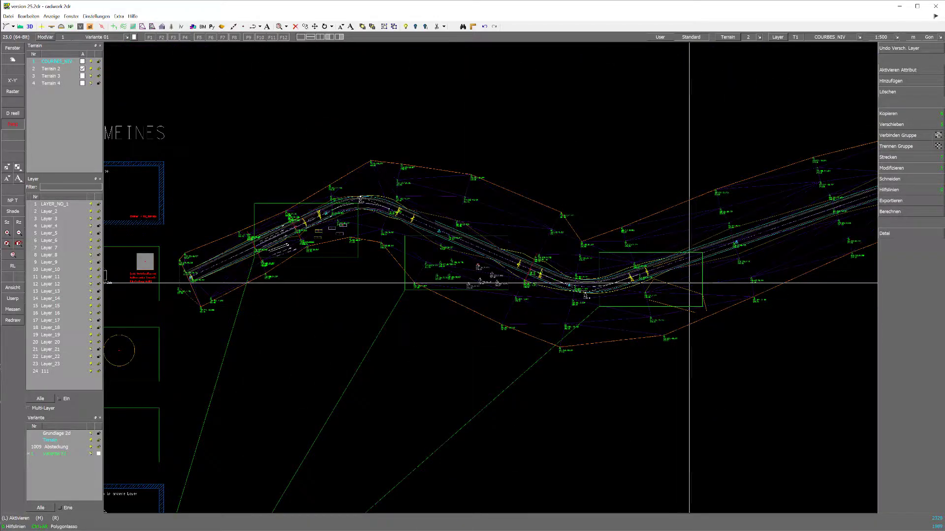
{"action": "scroll", "coordinate": [491, 278], "scroll_direction": "up", "scroll_amount": 1}
{"action": "scroll", "coordinate": [491, 277], "scroll_direction": "up", "scroll_amount": 1}
{"action": "left_click", "coordinate": [491, 278]}
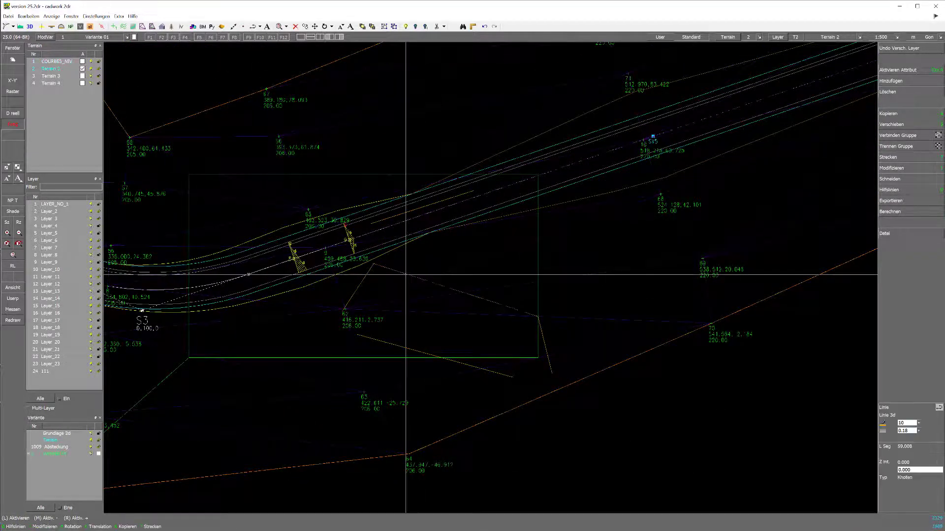
Calculate the line's heights with Modifizieren > Höhe > Höhe auf Terrain berechnen.
{"action": "scroll", "coordinate": [491, 278], "scroll_direction": "up", "scroll_amount": 1}
{"action": "scroll", "coordinate": [491, 278], "scroll_direction": "down", "scroll_amount": 1}
{"action": "scroll", "coordinate": [490, 277], "scroll_direction": "up", "scroll_amount": 1}
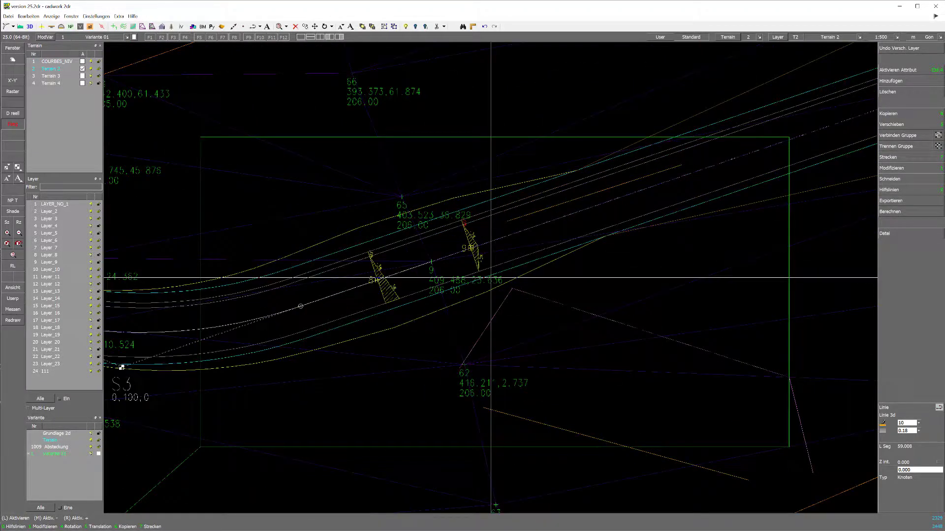
{"action": "scroll", "coordinate": [491, 278], "scroll_direction": "down", "scroll_amount": 1}
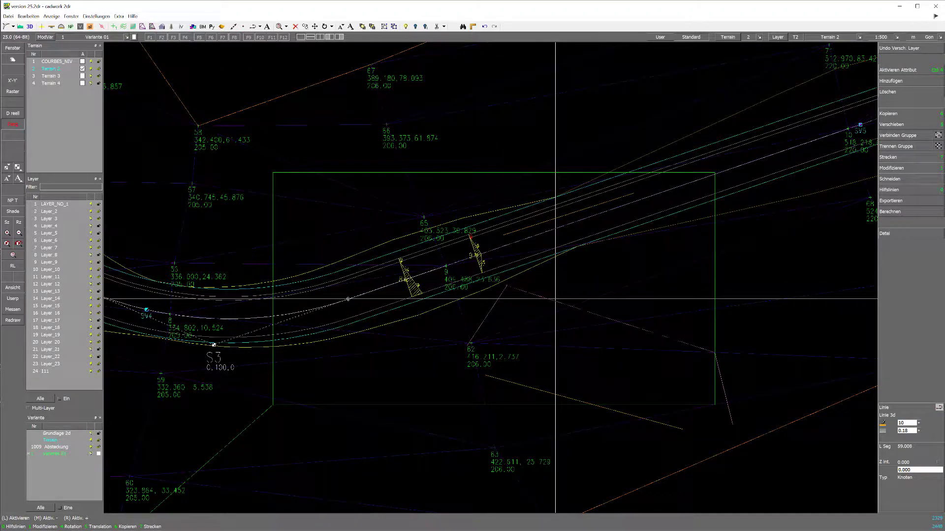
{"action": "left_click", "coordinate": [888, 168]}
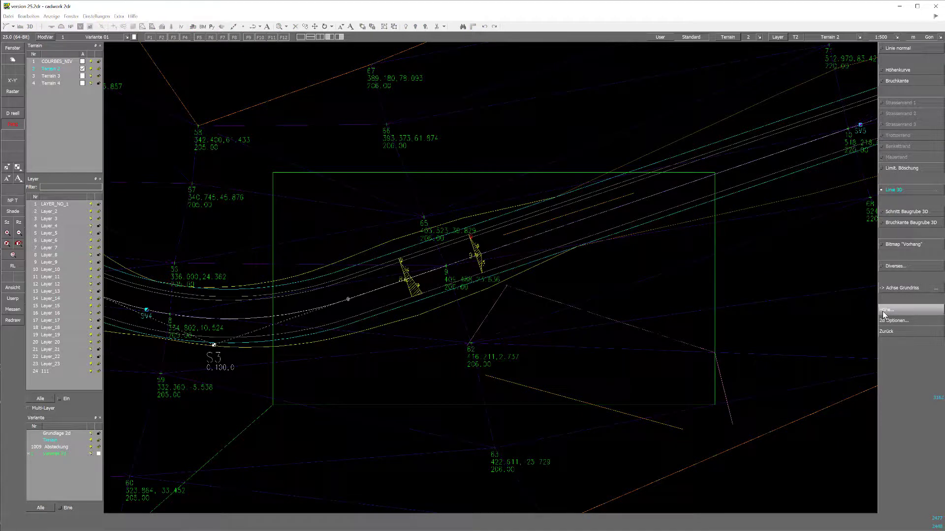
{"action": "left_click", "coordinate": [883, 311]}
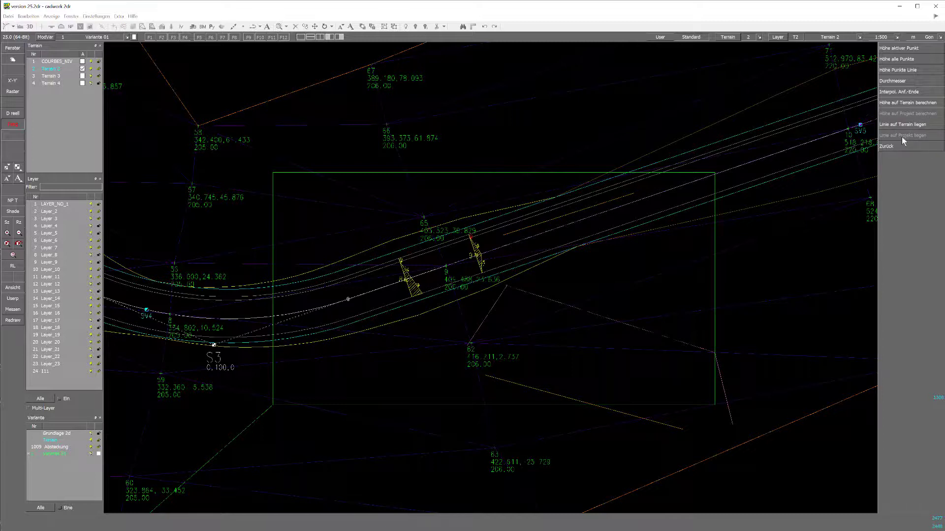
{"action": "left_click", "coordinate": [933, 103]}
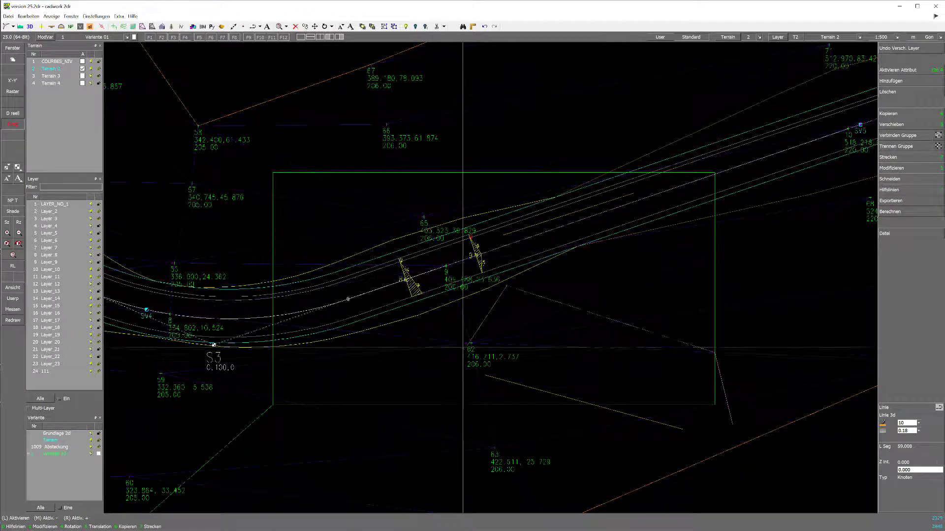
Lay the 3D line onto the terrain with Höhe > Linie auf Terrain legen.
{"action": "left_click", "coordinate": [891, 168]}
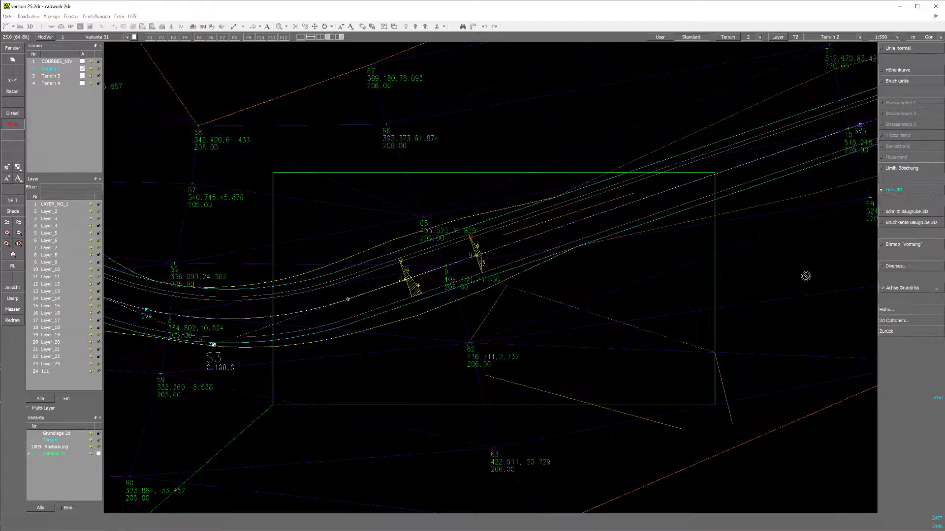
{"action": "left_click", "coordinate": [888, 309]}
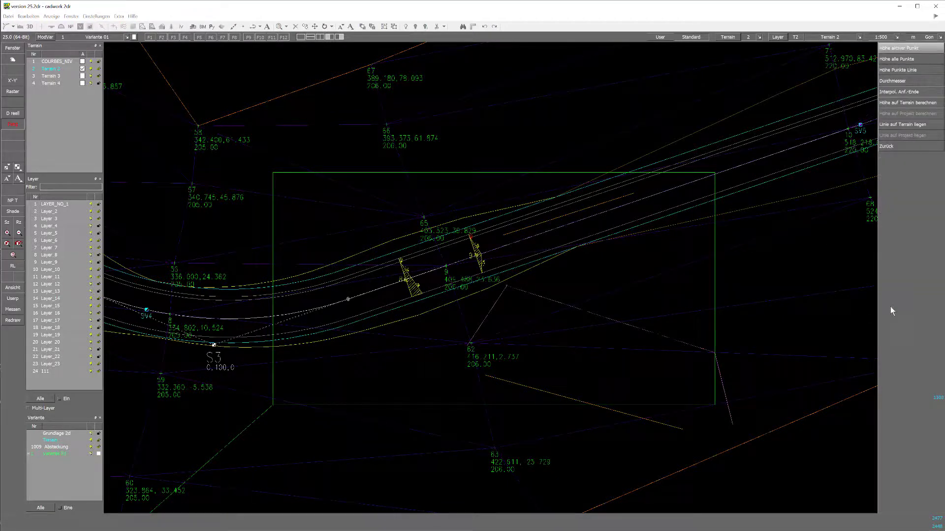
{"action": "left_click", "coordinate": [923, 125]}
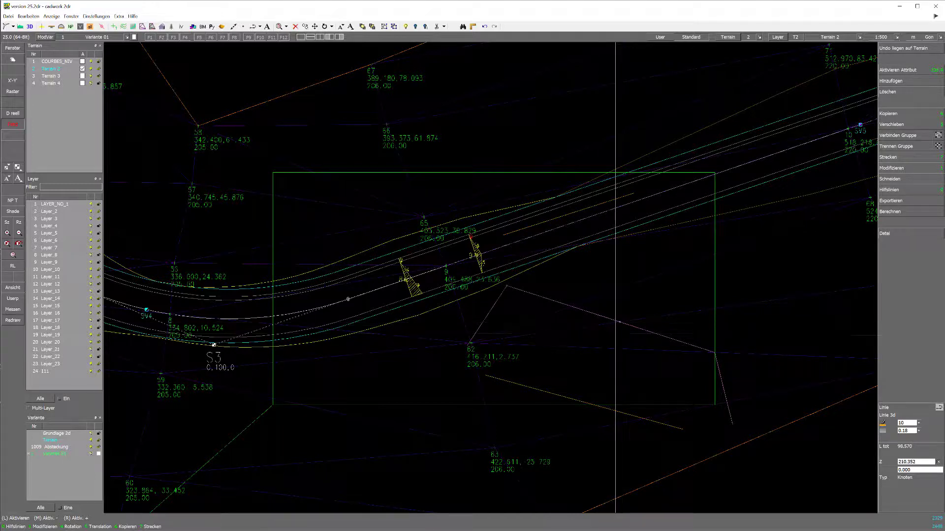
Look through the Verschieben and Linie 3D submenus without changing anything.
{"action": "left_click", "coordinate": [892, 124]}
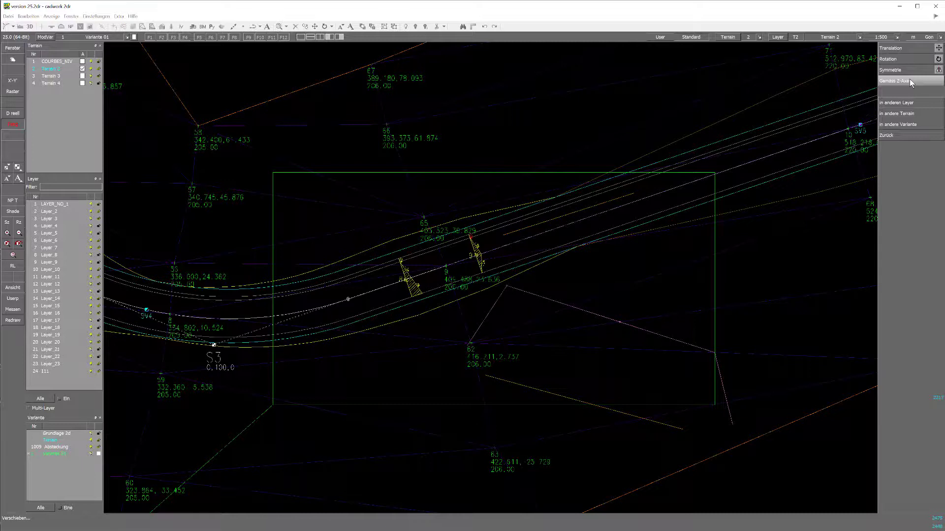
{"action": "left_click", "coordinate": [910, 80]}
{"action": "left_click", "coordinate": [892, 168]}
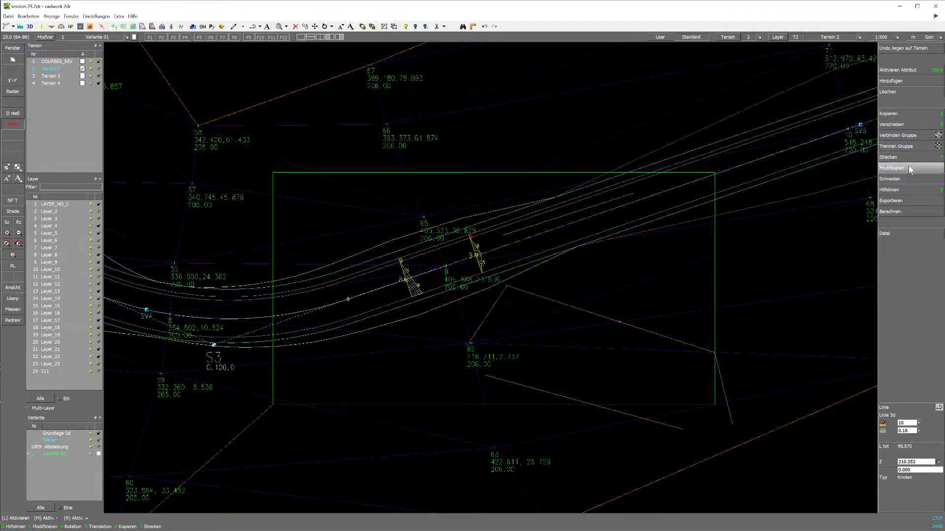
{"action": "left_click", "coordinate": [936, 195]}
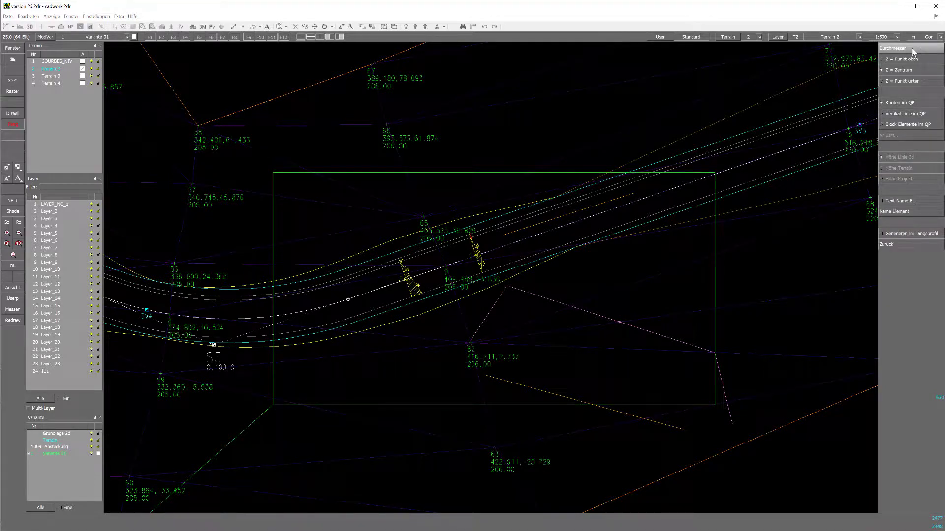
{"action": "left_click", "coordinate": [723, 200]}
End the line command and bring the Import Terrain drawing to the front.
{"action": "key", "text": "Escape"}
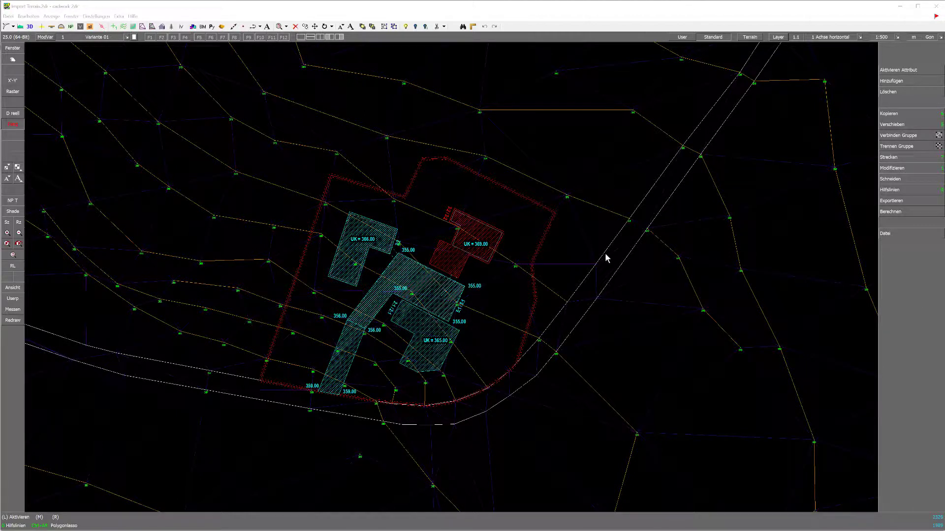
{"action": "left_click", "coordinate": [660, 514]}
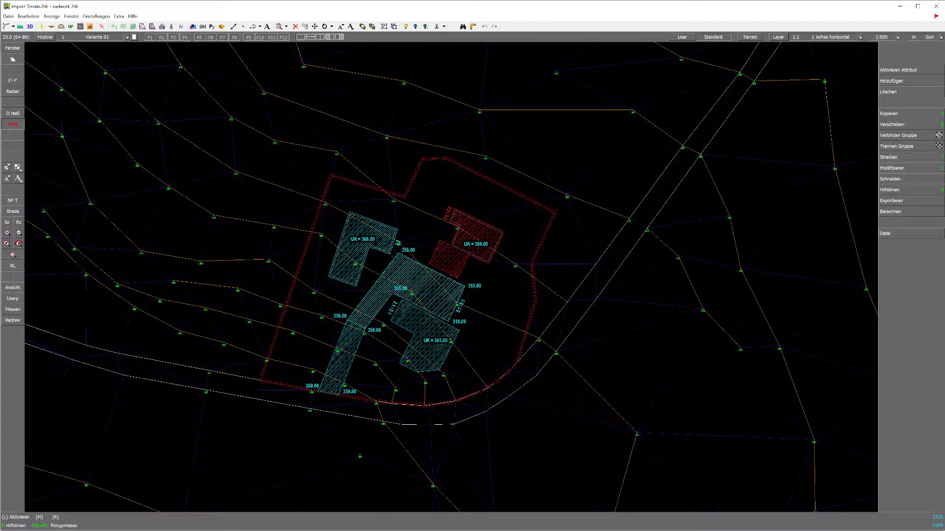
{"action": "scroll", "coordinate": [454, 197], "scroll_direction": "up", "scroll_amount": 1}
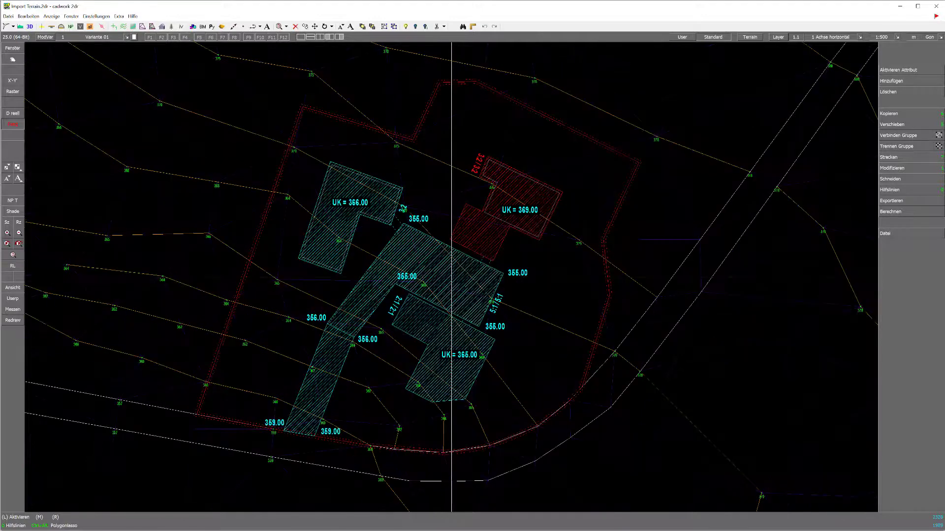
{"action": "scroll", "coordinate": [453, 197], "scroll_direction": "up", "scroll_amount": 1}
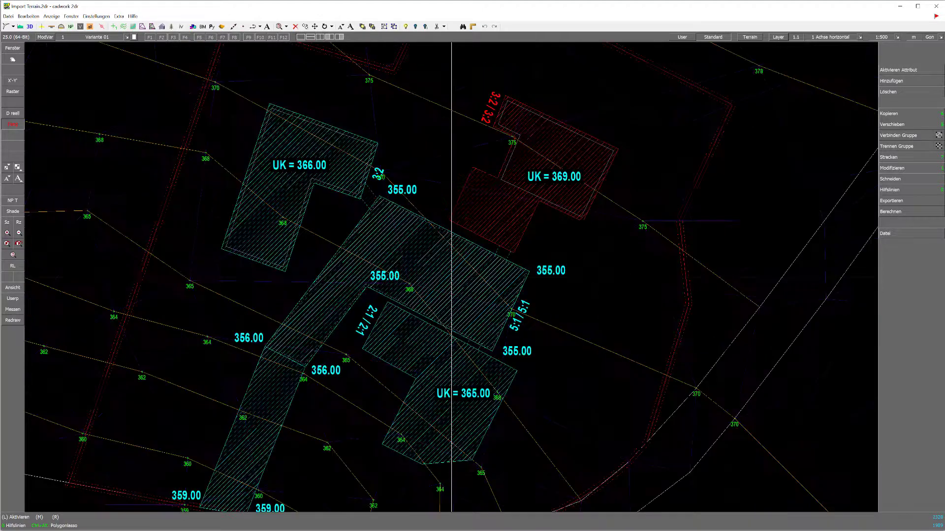
Draw a first excavation section line across the buildings, name it, then cancel the pending input.
{"action": "left_click", "coordinate": [894, 83]}
{"action": "left_click", "coordinate": [908, 198]}
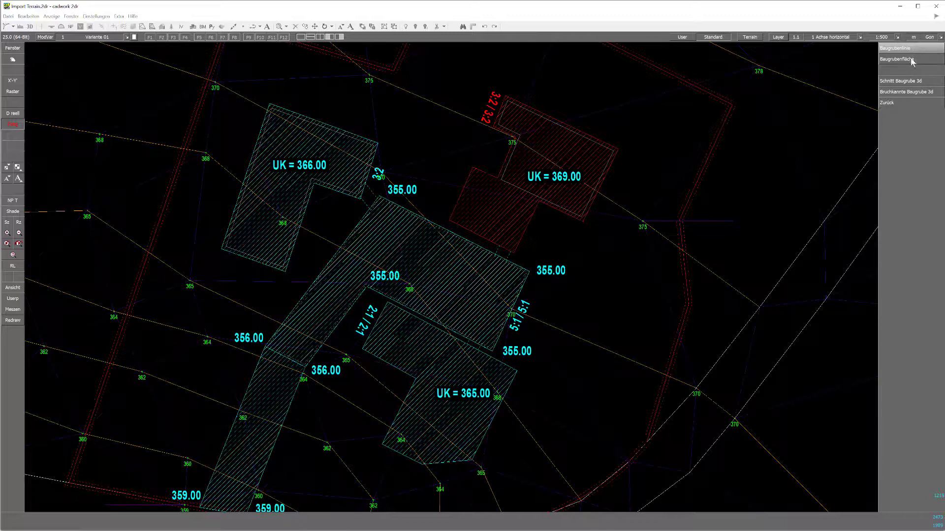
{"action": "left_click", "coordinate": [912, 90]}
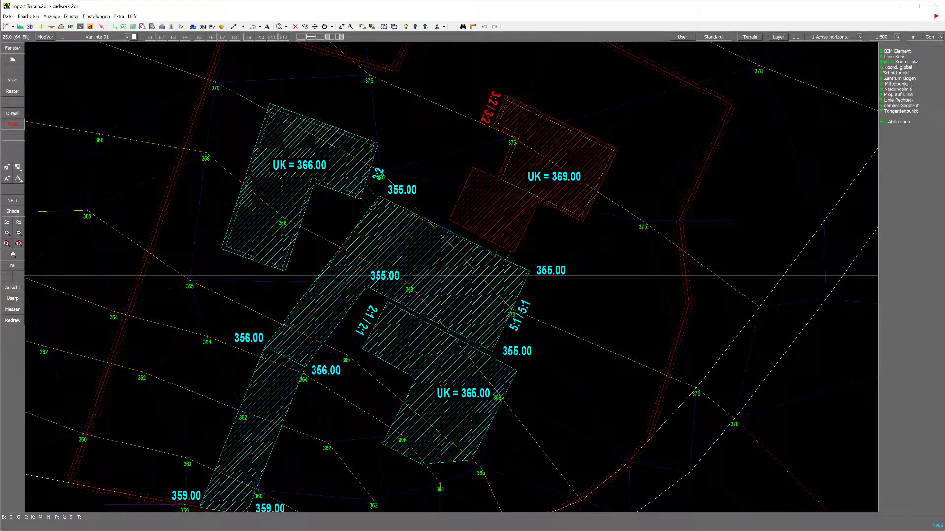
{"action": "scroll", "coordinate": [451, 277], "scroll_direction": "down", "scroll_amount": 1}
{"action": "left_click", "coordinate": [529, 136]}
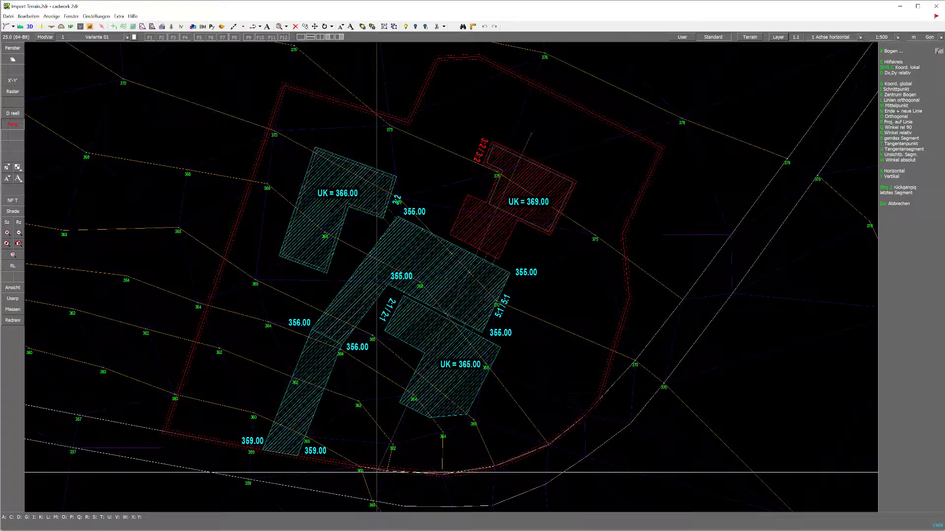
{"action": "left_click", "coordinate": [384, 438]}
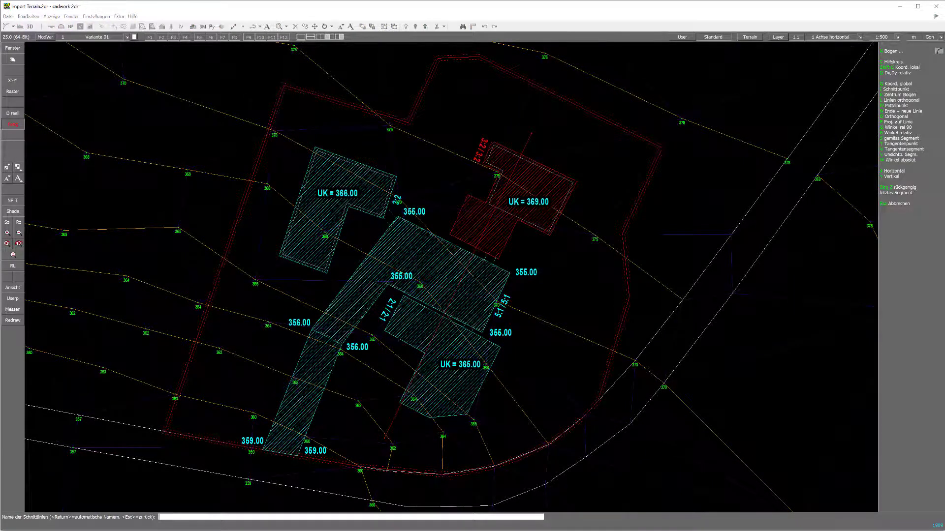
{"action": "type", "text": "chnitt"}
{"action": "key", "text": "Return"}
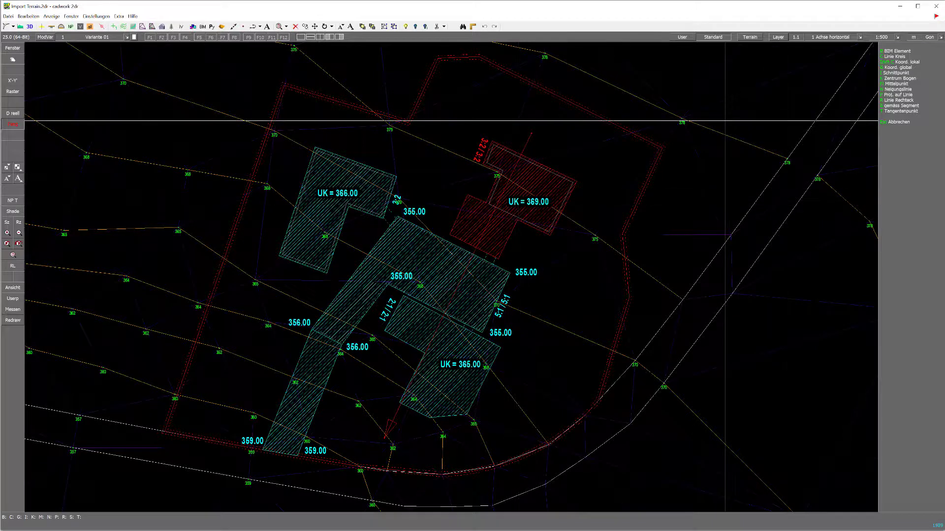
{"action": "left_click", "coordinate": [615, 187]}
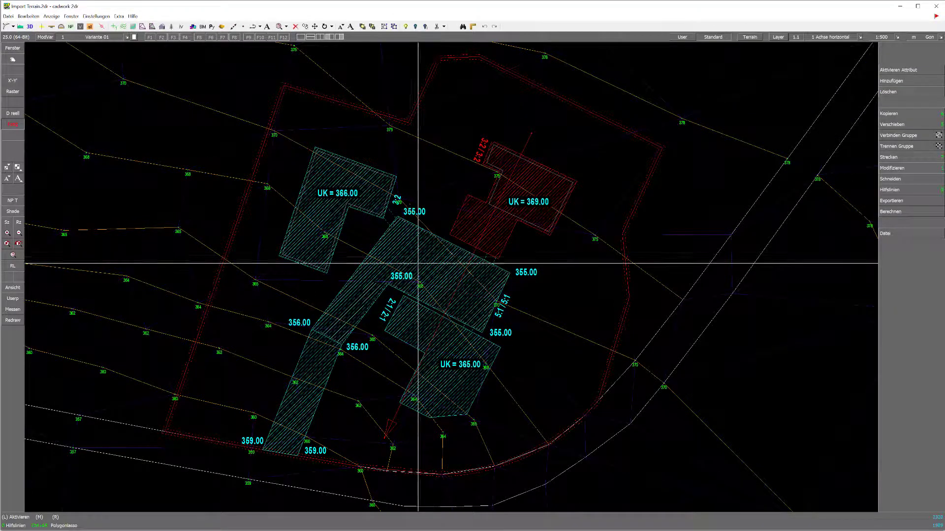
Draw a line and convert it to a Schnitt Baugrube 3D section named 'Schnitt B'.
{"action": "left_click", "coordinate": [285, 173]}
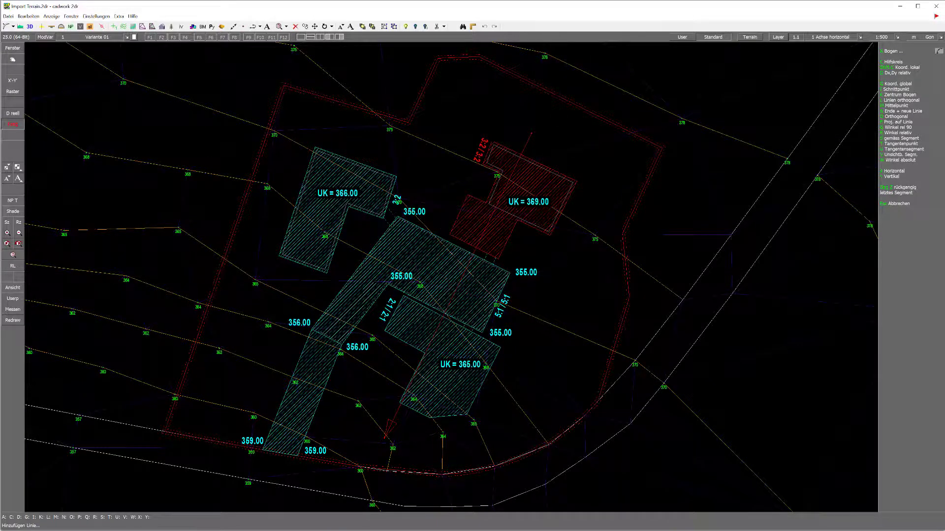
{"action": "left_click", "coordinate": [593, 276]}
{"action": "left_click", "coordinate": [892, 168]}
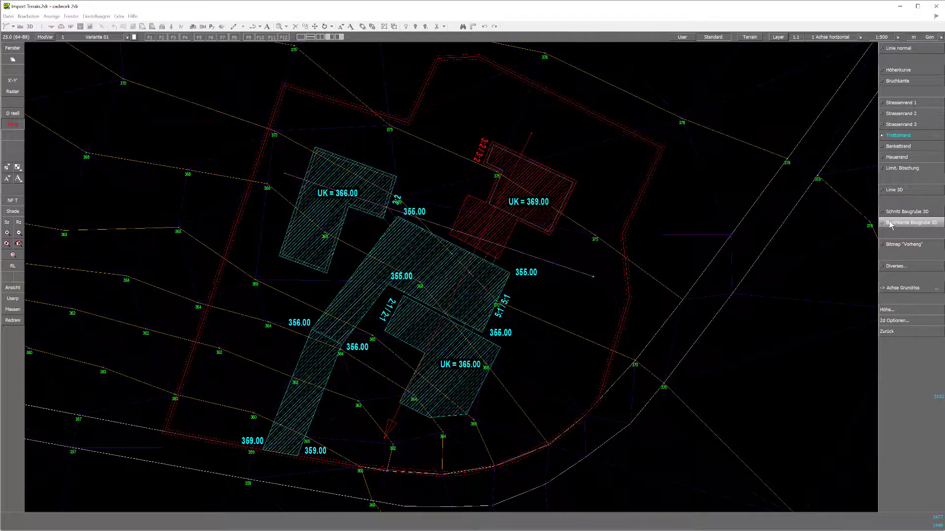
{"action": "left_click", "coordinate": [930, 212]}
{"action": "type", "text": "Schnitt B"}
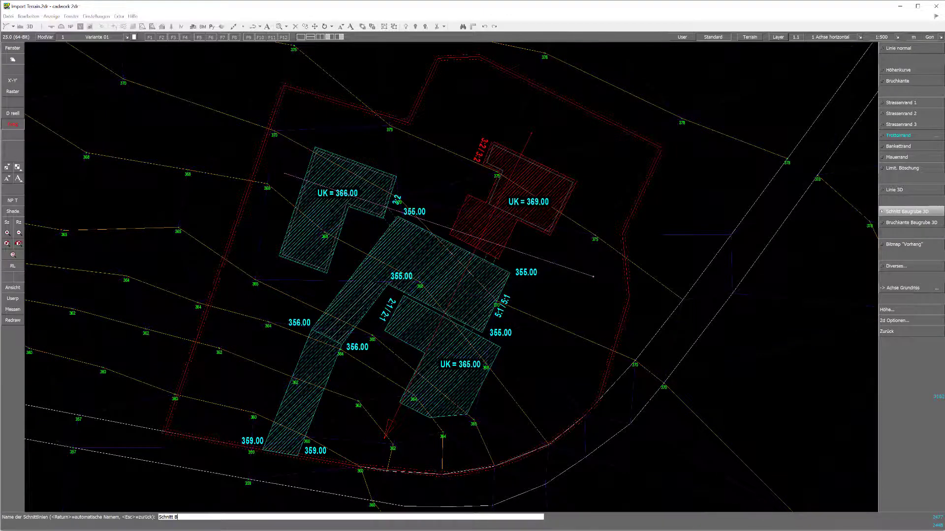
{"action": "key", "text": "Return"}
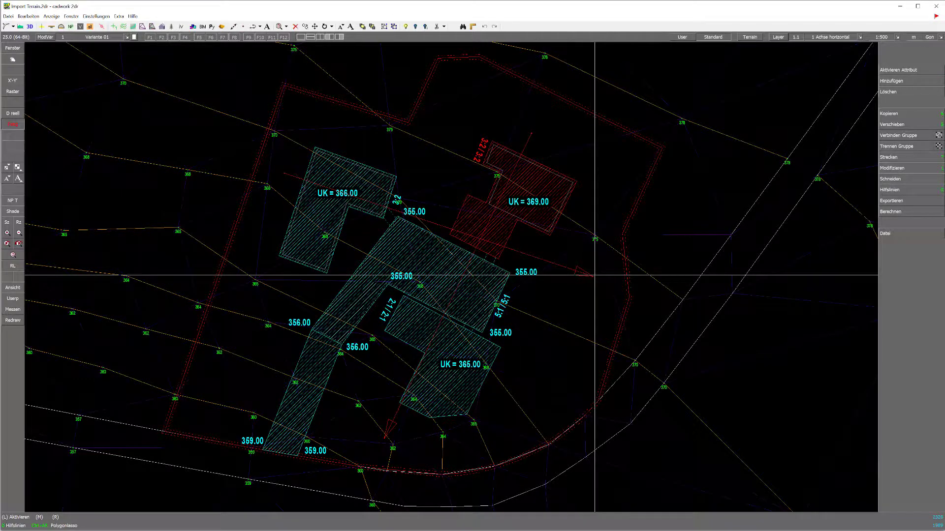
Select the section-line arrow, activate the section lines by attribute, then deactivate them.
{"action": "left_click", "coordinate": [592, 277]}
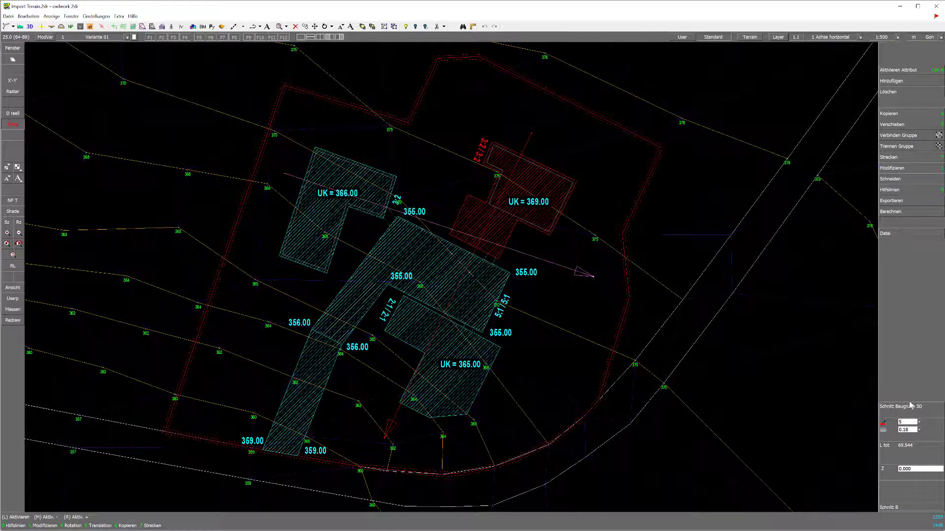
{"action": "key", "text": "ctrl+a"}
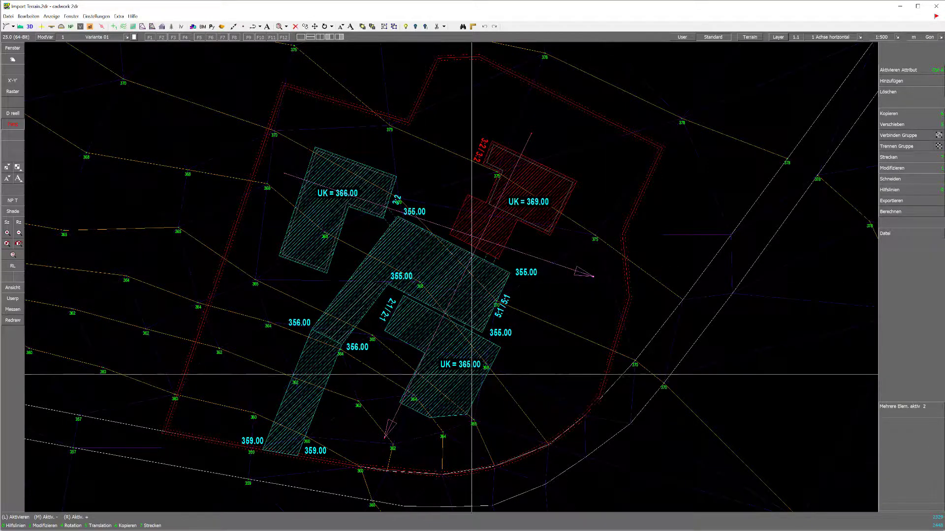
{"action": "key", "text": "c"}
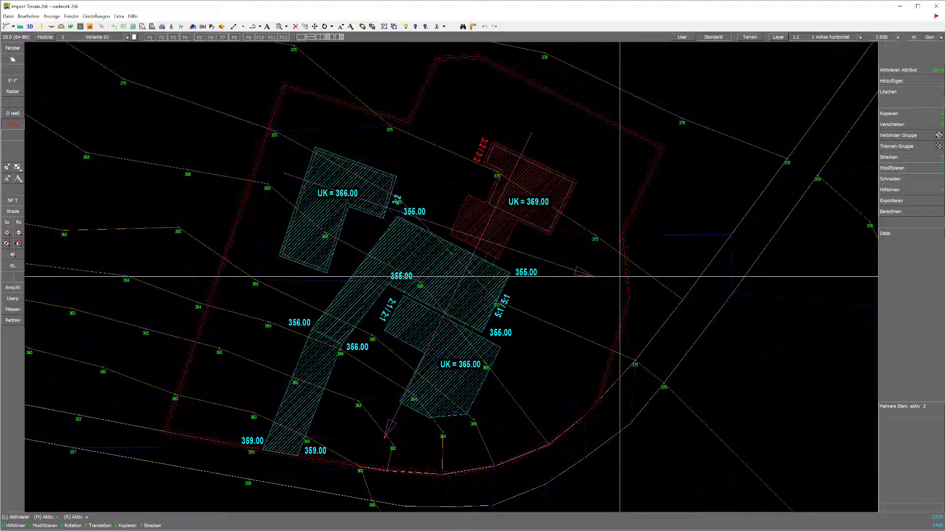
{"action": "key", "text": "Escape"}
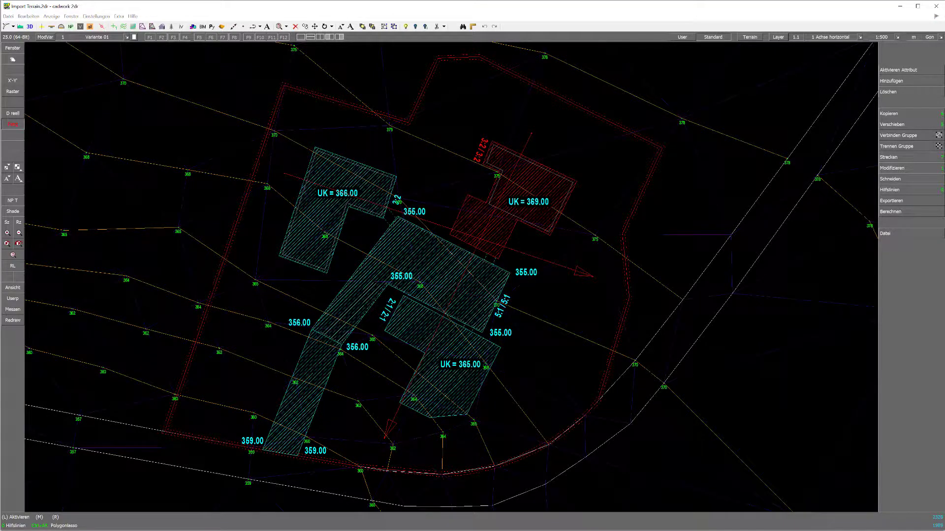
Save over Import Terrain.lxz, then orbit and run the Baugrube excavation calculation in Lexocad.
{"action": "left_click", "coordinate": [245, 233]}
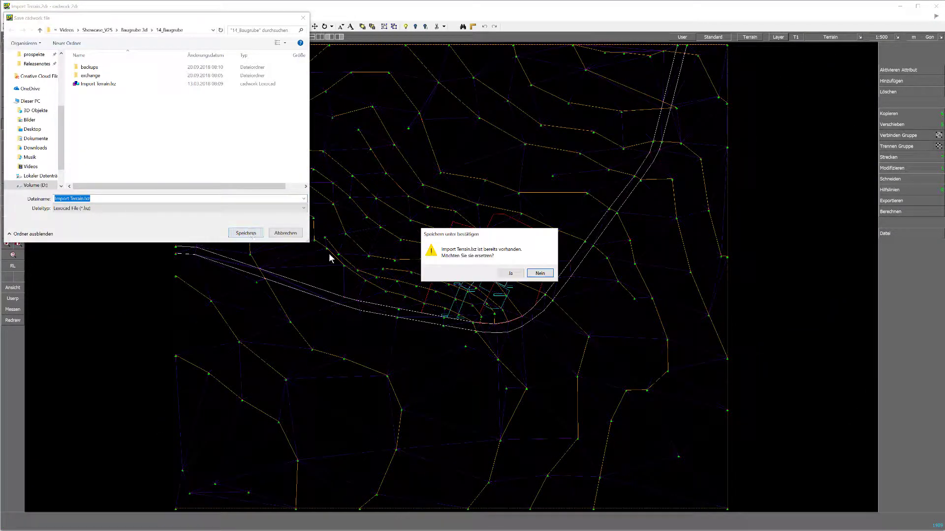
{"action": "left_click", "coordinate": [510, 273]}
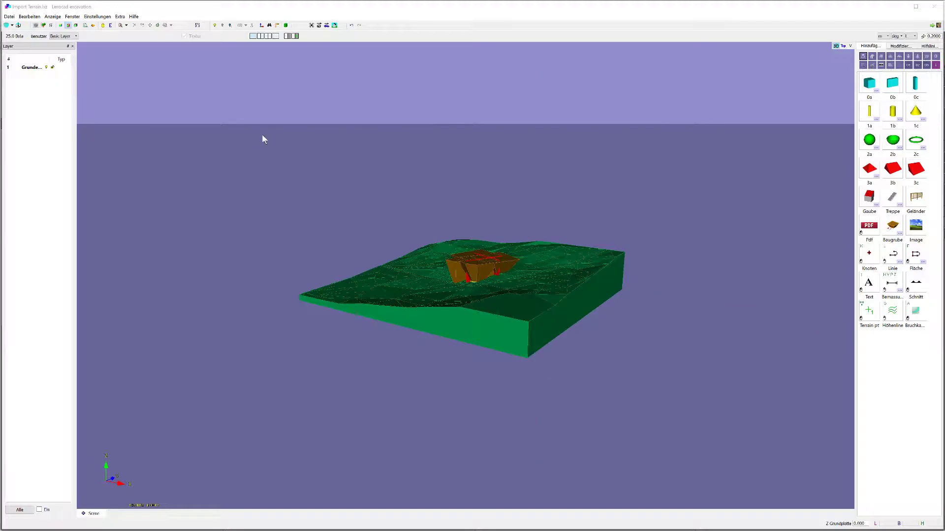
{"action": "middle_click_drag", "start_coordinate": [255, 203], "coordinate": [112, 59]}
{"action": "left_click", "coordinate": [98, 31]}
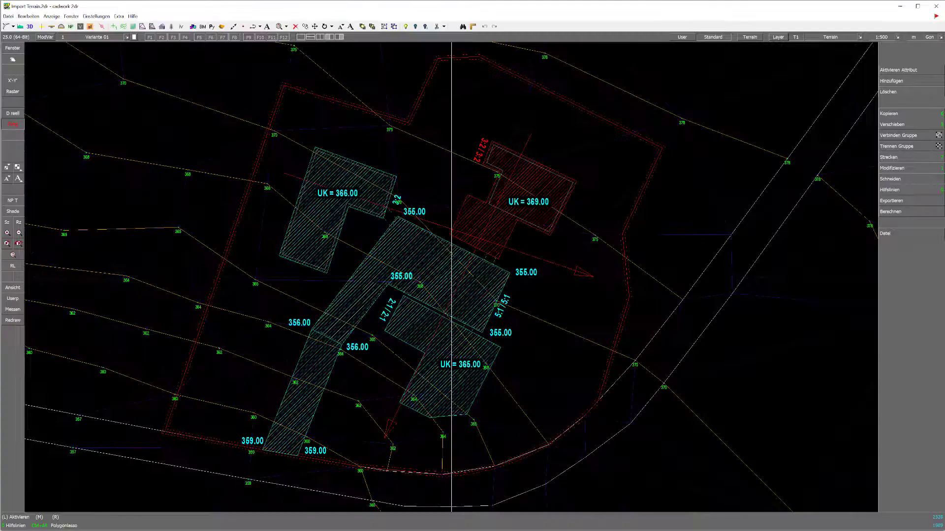
Import the excavation outlines, cross-section profiles and recomputed terrain, placing the terrain on Terrain 2.
{"action": "left_click", "coordinate": [909, 69]}
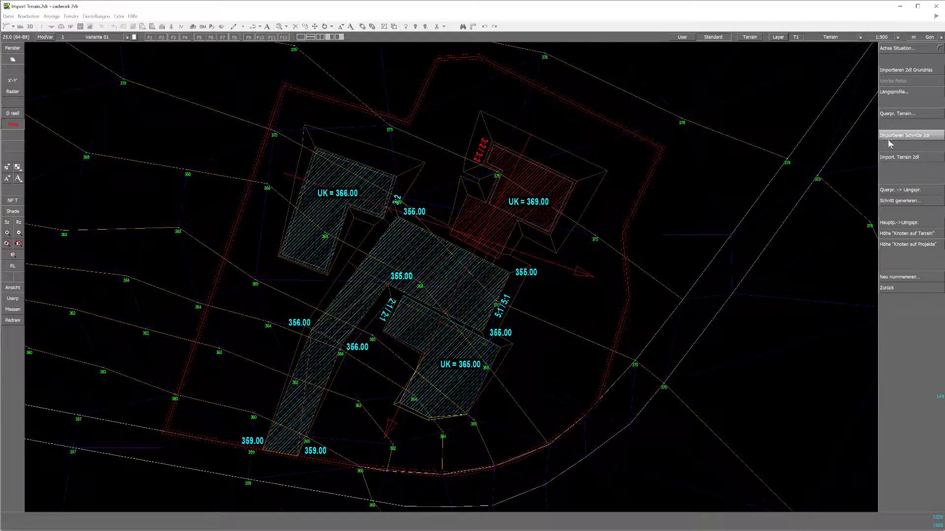
{"action": "left_click", "coordinate": [908, 135]}
{"action": "left_click", "coordinate": [892, 49]}
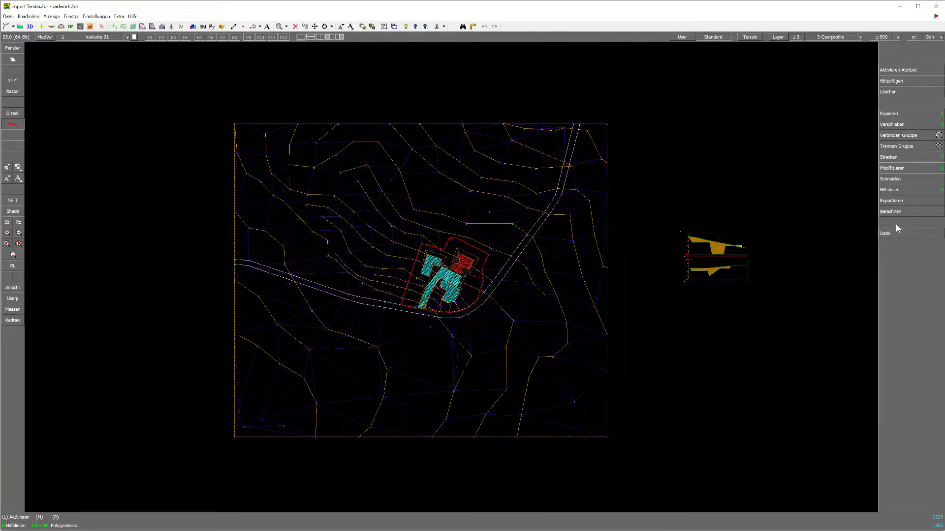
{"action": "left_click", "coordinate": [896, 214]}
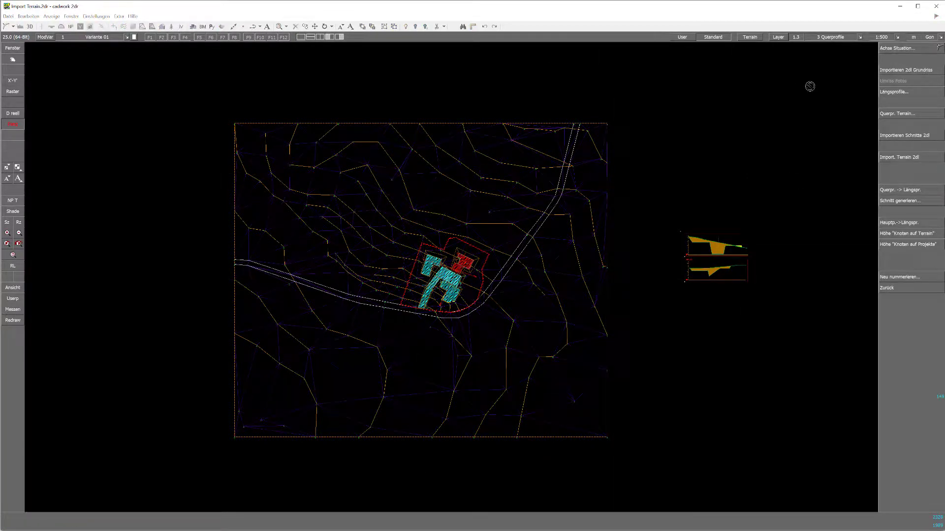
{"action": "left_click", "coordinate": [909, 160]}
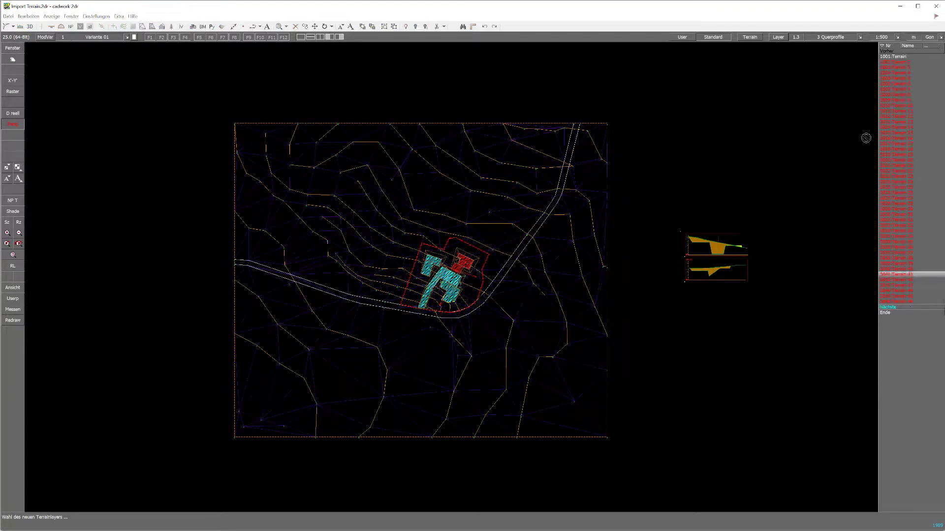
{"action": "left_click", "coordinate": [913, 61]}
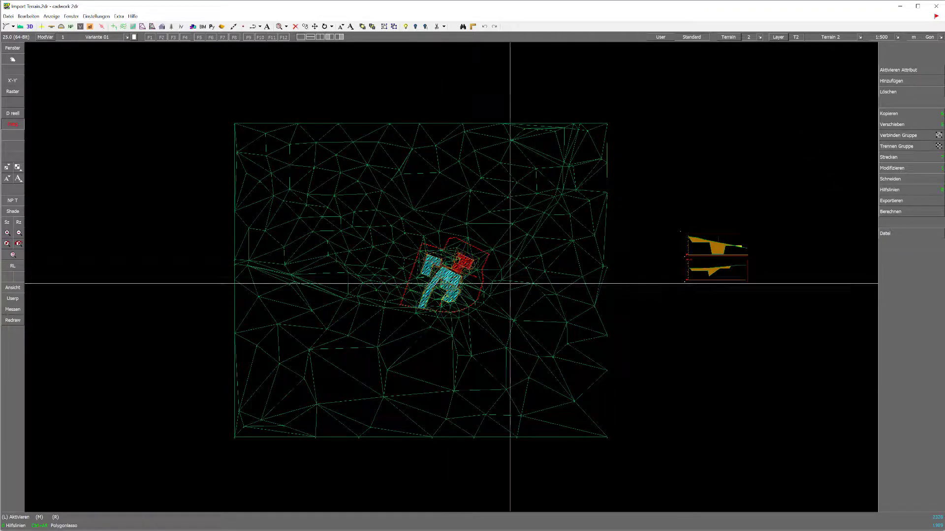
Select the original Terrain layer and activate the terrain mesh to view its triangulation.
{"action": "left_click", "coordinate": [728, 37]}
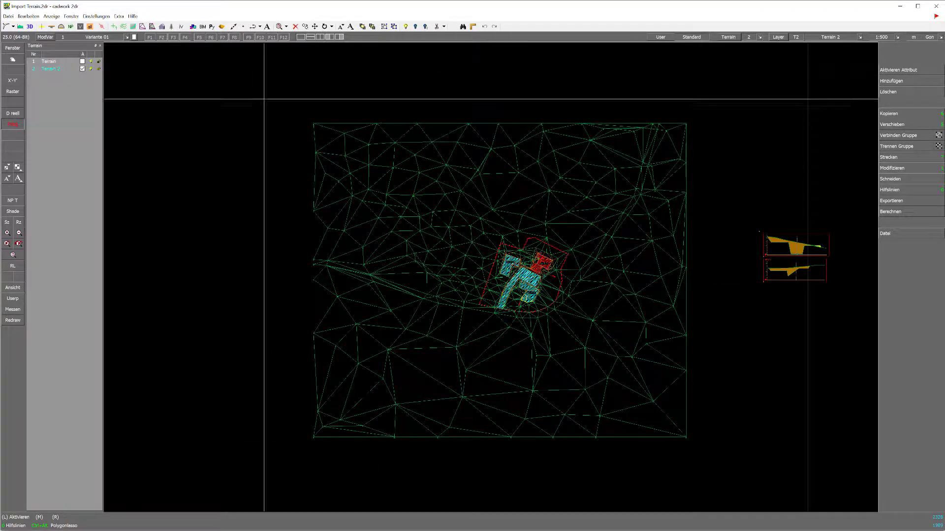
{"action": "left_click", "coordinate": [94, 61]}
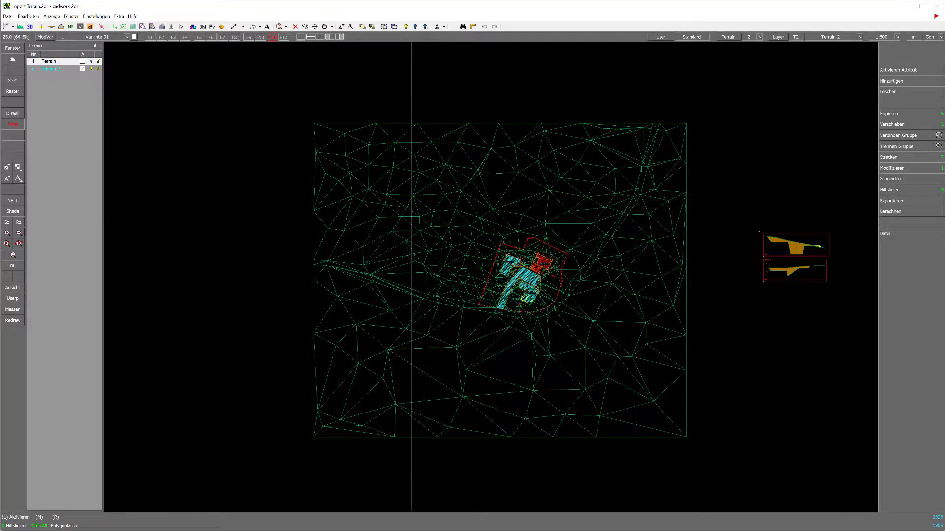
{"action": "left_click", "coordinate": [413, 198]}
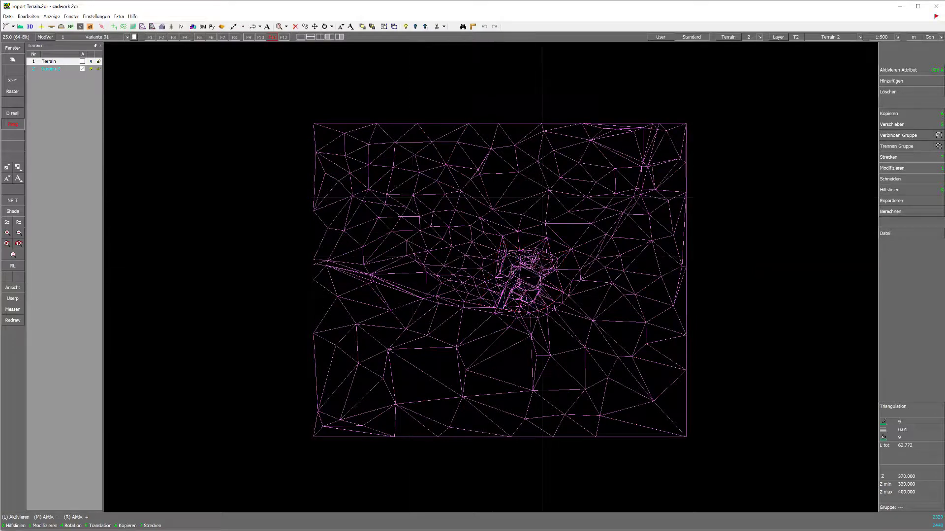
{"action": "scroll", "coordinate": [489, 276], "scroll_direction": "up", "scroll_amount": 5}
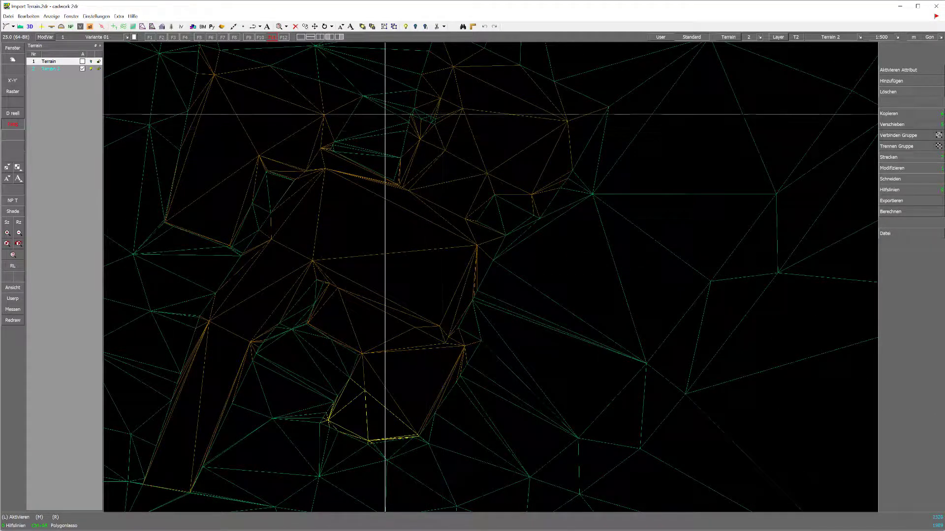
{"action": "scroll", "coordinate": [554, 221], "scroll_direction": "down", "scroll_amount": 2}
{"action": "scroll", "coordinate": [493, 219], "scroll_direction": "down", "scroll_amount": 1}
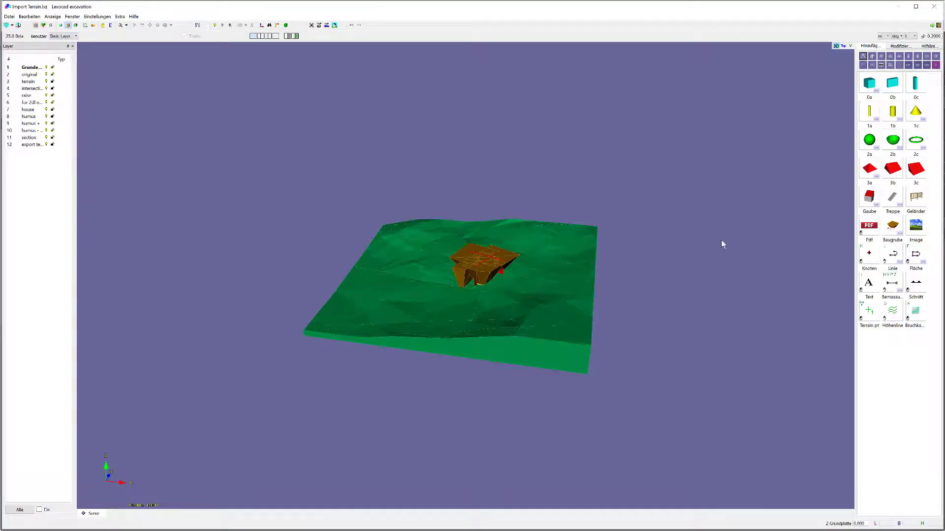
Make layer 12 active and tick Ein to show only the excavation solids.
{"action": "scroll", "coordinate": [450, 276], "scroll_direction": "up", "scroll_amount": 3}
{"action": "scroll", "coordinate": [455, 314], "scroll_direction": "up", "scroll_amount": 3}
{"action": "middle_click_drag", "start_coordinate": [409, 232], "coordinate": [208, 203]}
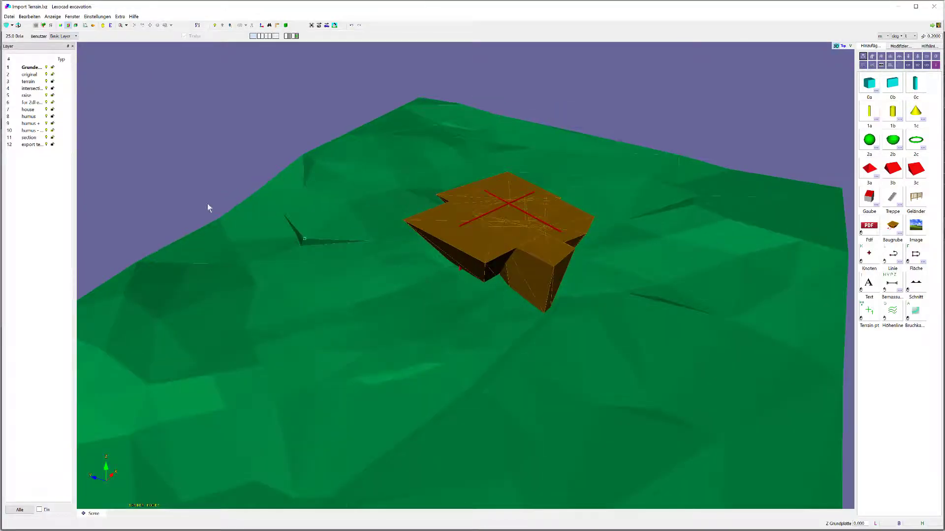
{"action": "left_click", "coordinate": [33, 145]}
{"action": "left_click", "coordinate": [40, 511]}
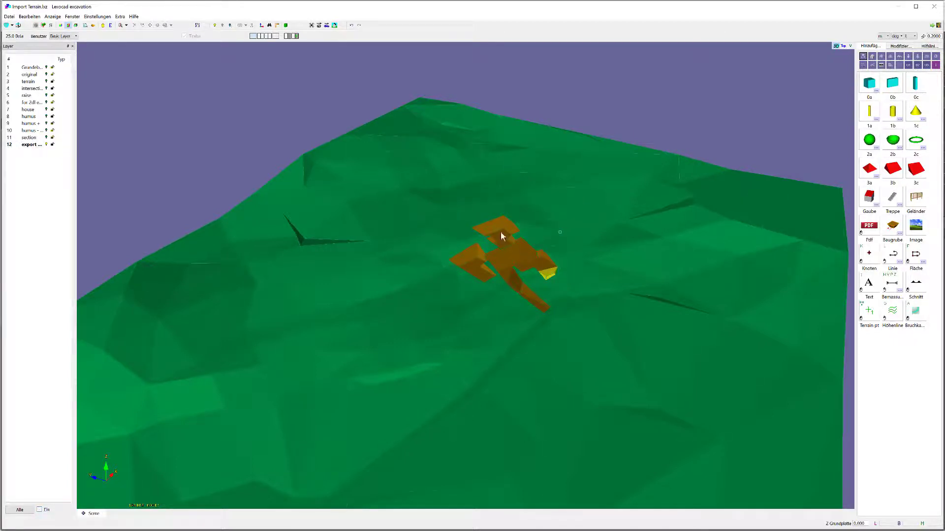
{"action": "scroll", "coordinate": [501, 236], "scroll_direction": "up", "scroll_amount": 5}
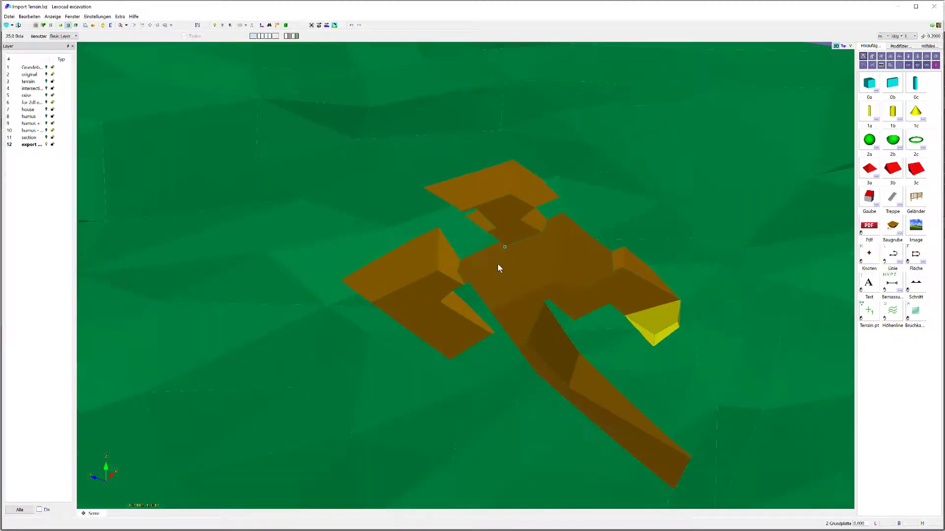
Pick the AnchorH component from the Baugrube excavation catalogue.
{"action": "left_click", "coordinate": [881, 65]}
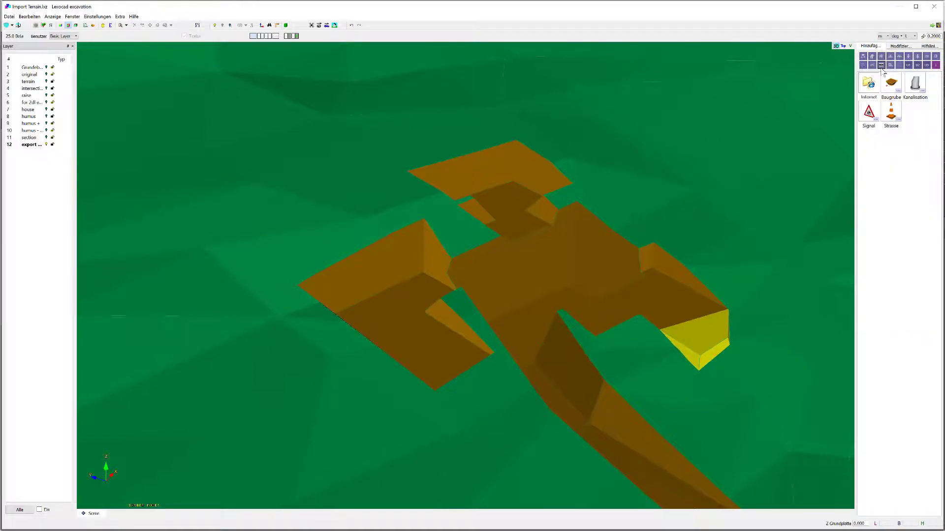
{"action": "left_click", "coordinate": [900, 96]}
{"action": "scroll", "coordinate": [648, 192], "scroll_direction": "up", "scroll_amount": 3}
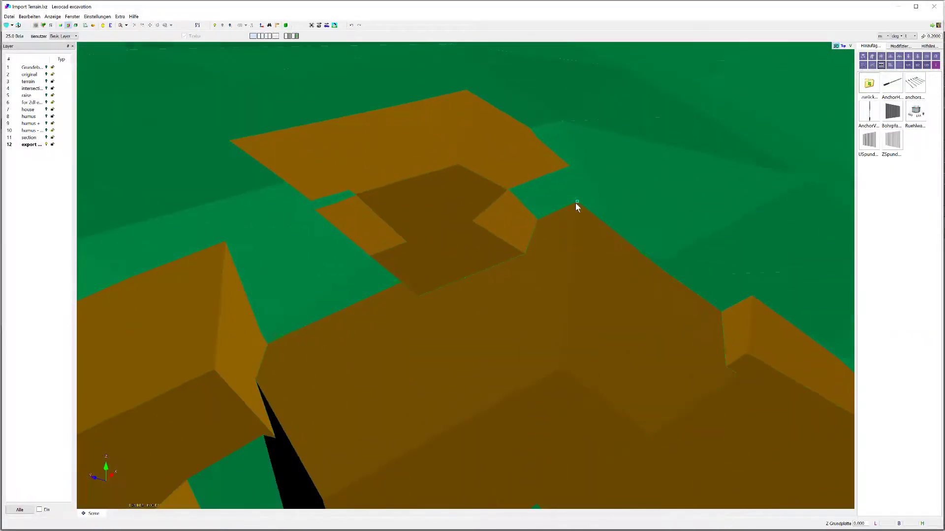
{"action": "scroll", "coordinate": [576, 204], "scroll_direction": "up", "scroll_amount": 3}
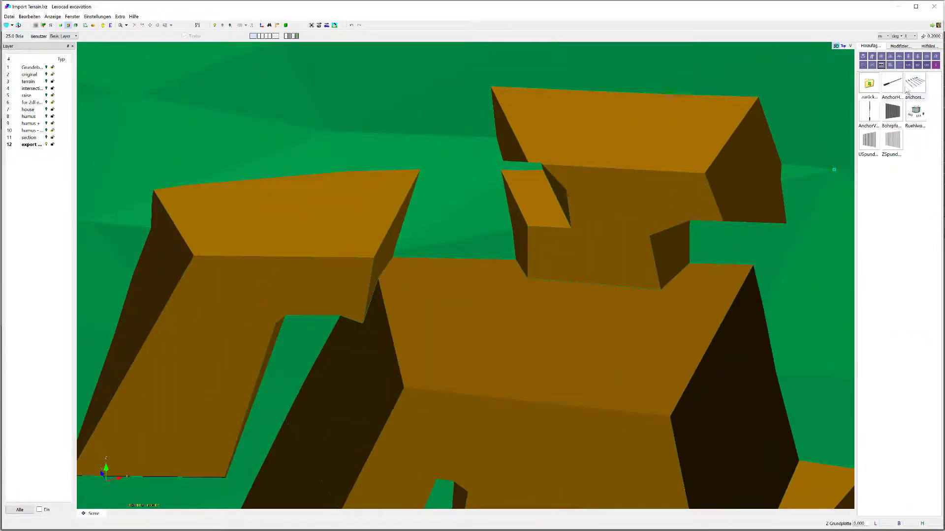
{"action": "left_click", "coordinate": [892, 85]}
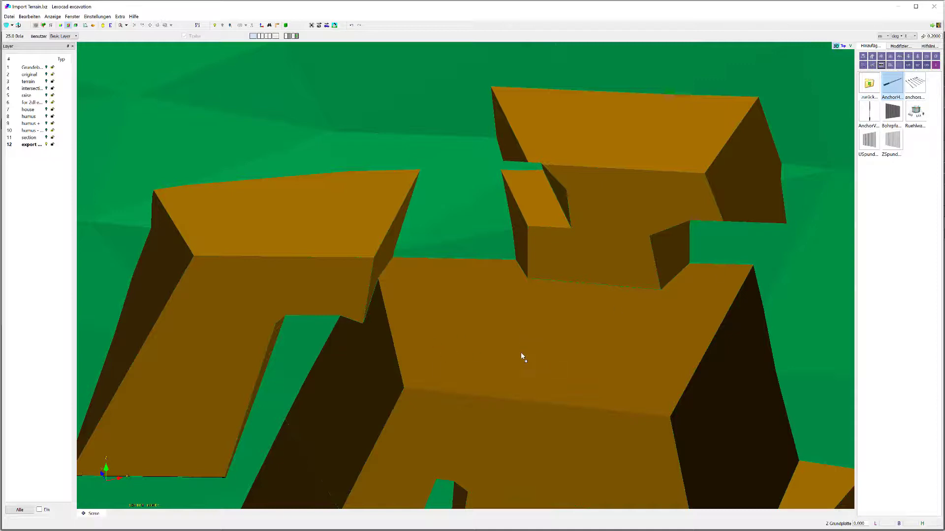
{"action": "scroll", "coordinate": [522, 352], "scroll_direction": "up", "scroll_amount": 3}
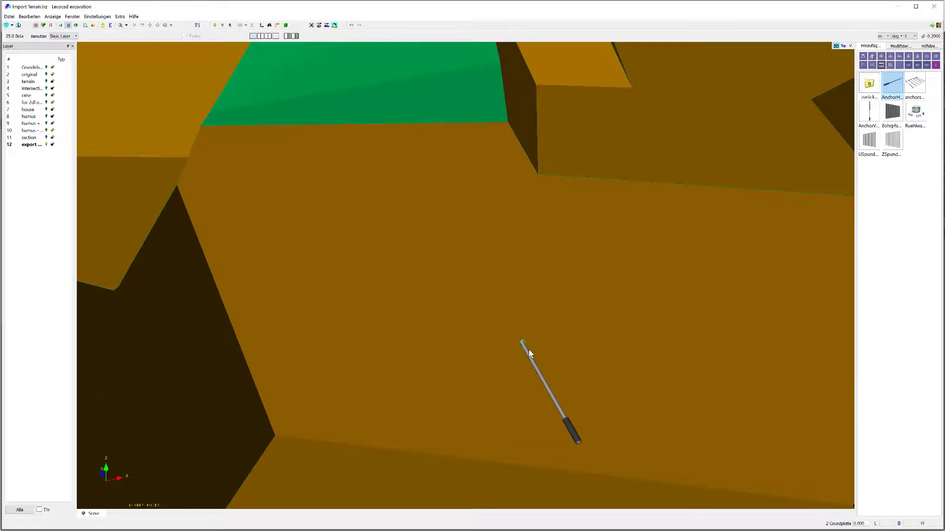
Place an anchor on the excavation wall and turn it horizontal.
{"action": "left_click", "coordinate": [528, 349]}
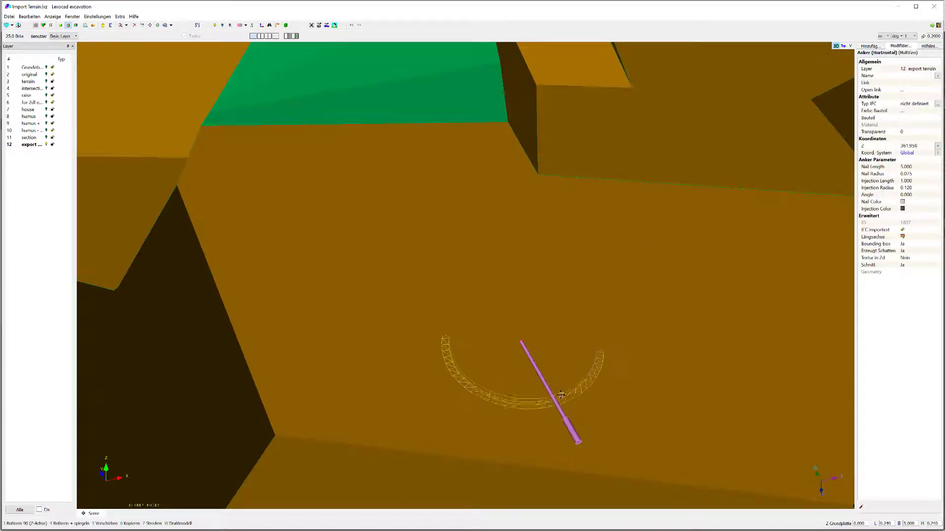
{"action": "mouse_move", "coordinate": [590, 382]}
{"action": "middle_mouse_down"}
{"action": "mouse_move", "coordinate": [228, 291]}
{"action": "mouse_move", "coordinate": [449, 371]}
{"action": "middle_mouse_up"}
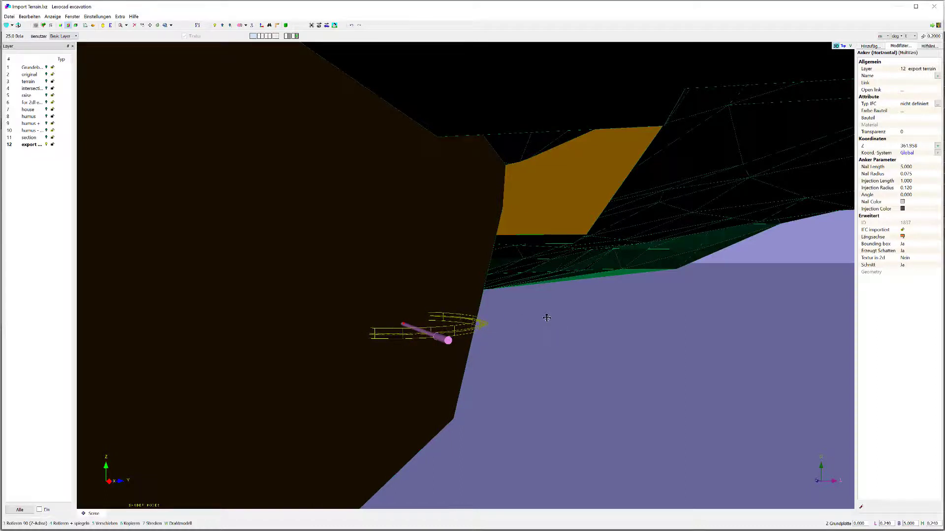
{"action": "key", "text": "1"}
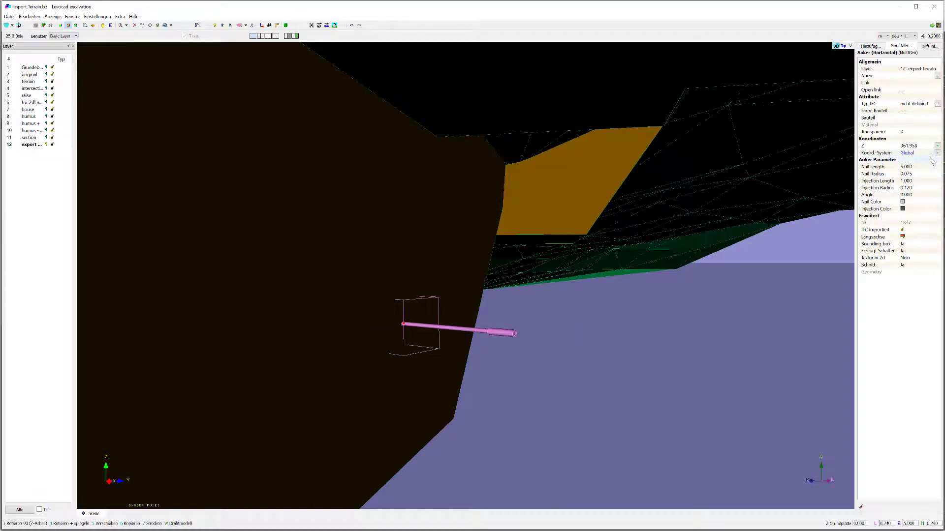
Give the anchor nail length 8.000, injection radius 0.150 and angle -25.
{"action": "left_click", "coordinate": [928, 167]}
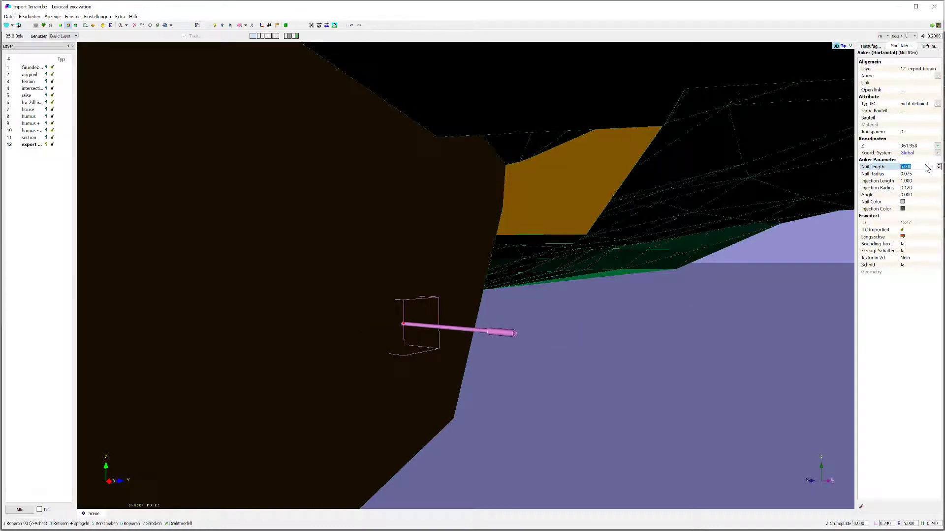
{"action": "type", "text": "8"}
{"action": "key", "text": "Return"}
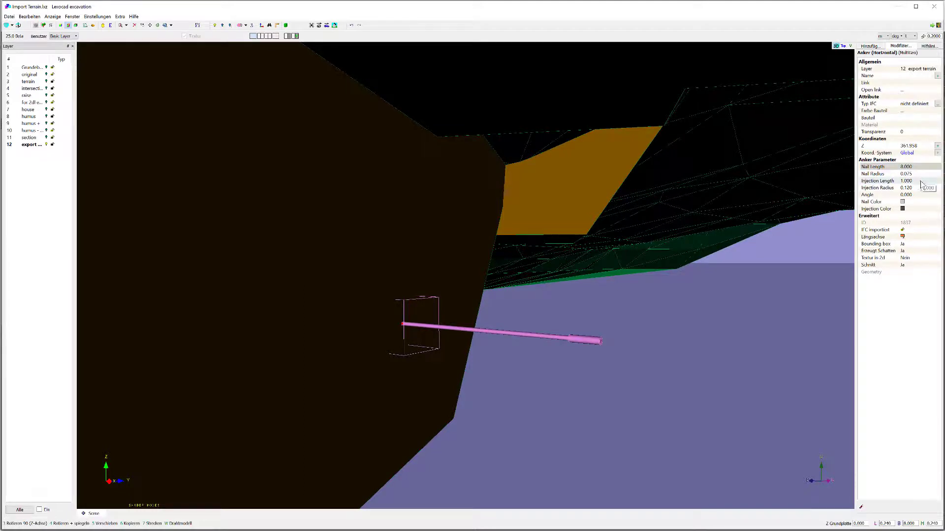
{"action": "left_click", "coordinate": [918, 188]}
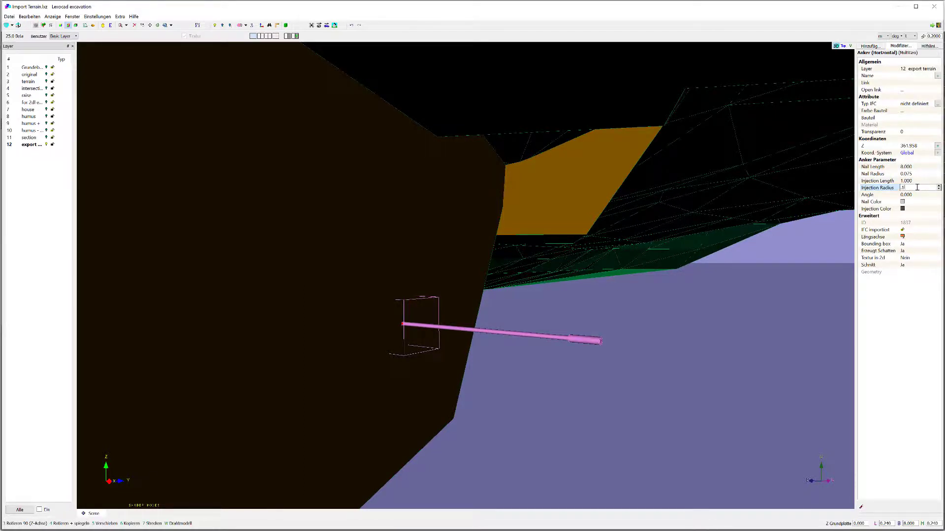
{"action": "type", "text": ".150"}
{"action": "key", "text": "Return"}
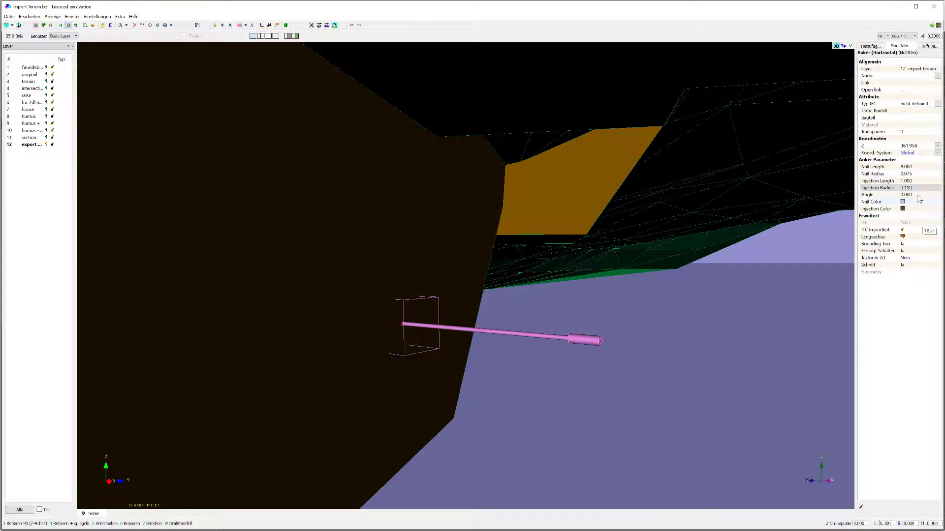
{"action": "left_click", "coordinate": [917, 195]}
{"action": "type", "text": "25"}
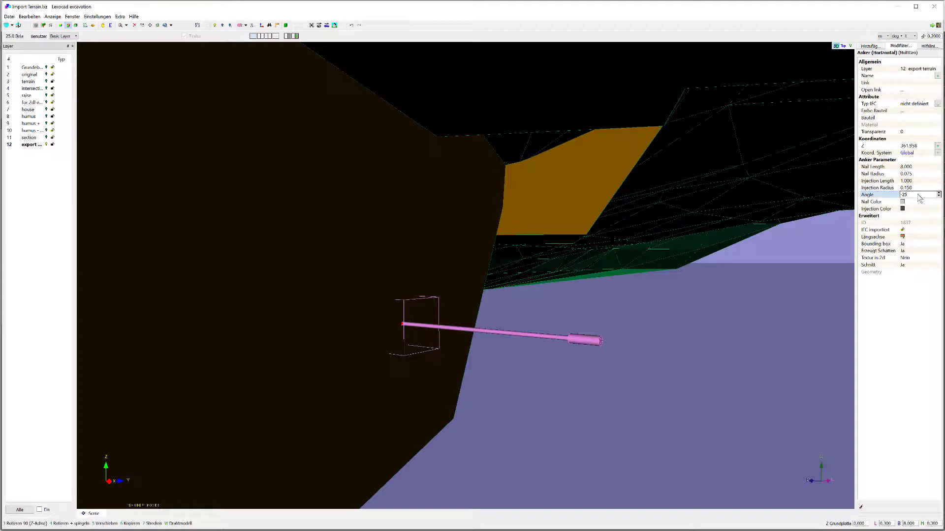
{"action": "key", "text": "Return"}
{"action": "left_click", "coordinate": [650, 344]}
Draw a base line along the excavation face and insert a row of anchors on it.
{"action": "middle_click_drag", "start_coordinate": [415, 361], "coordinate": [647, 357]}
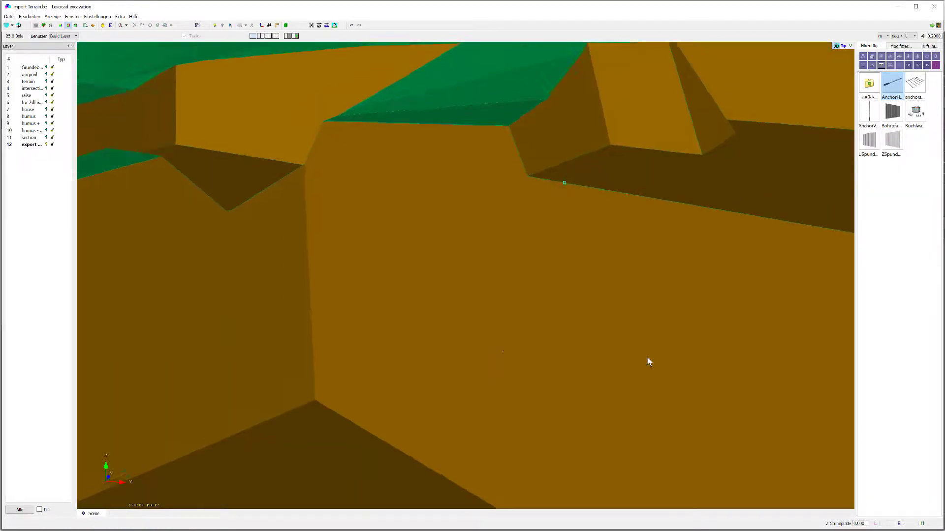
{"action": "scroll", "coordinate": [648, 362], "scroll_direction": "down", "scroll_amount": 5}
{"action": "middle_click_drag", "start_coordinate": [520, 373], "coordinate": [451, 341]}
{"action": "left_click", "coordinate": [672, 423]}
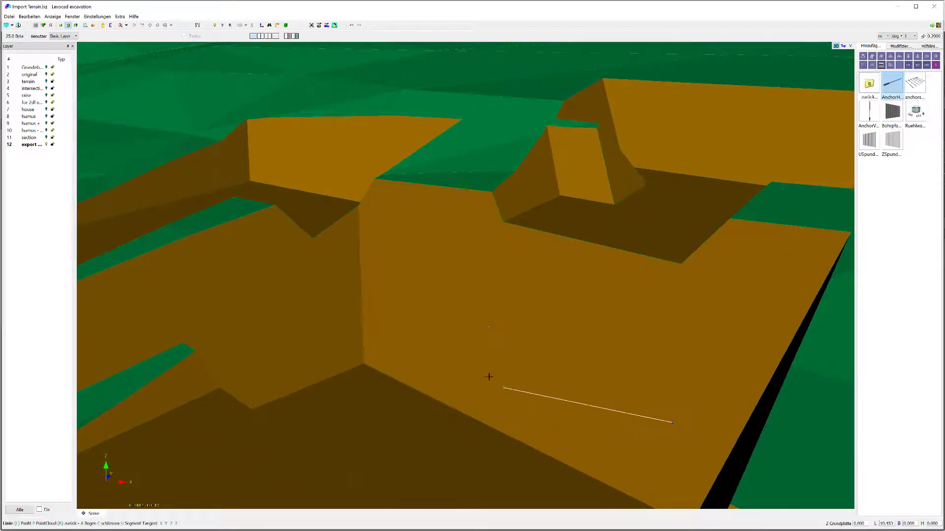
{"action": "left_click", "coordinate": [448, 340]}
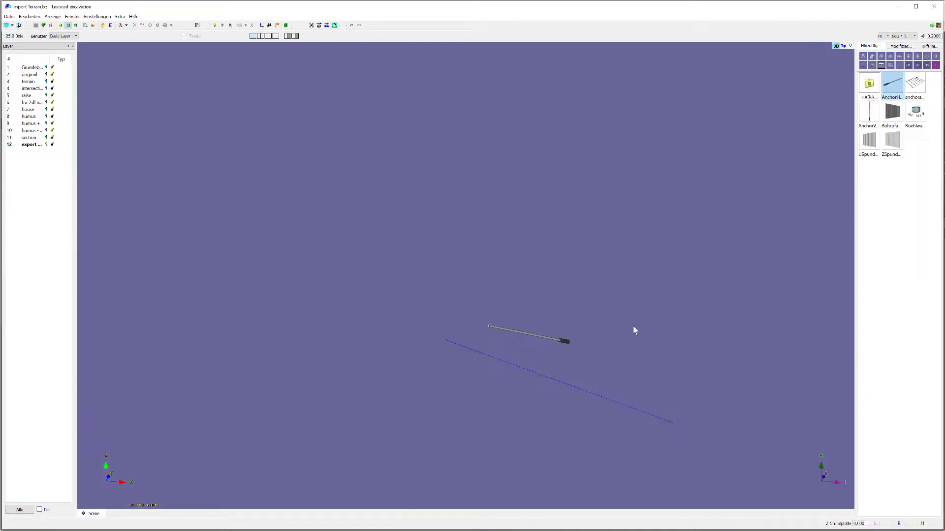
{"action": "left_click", "coordinate": [914, 84]}
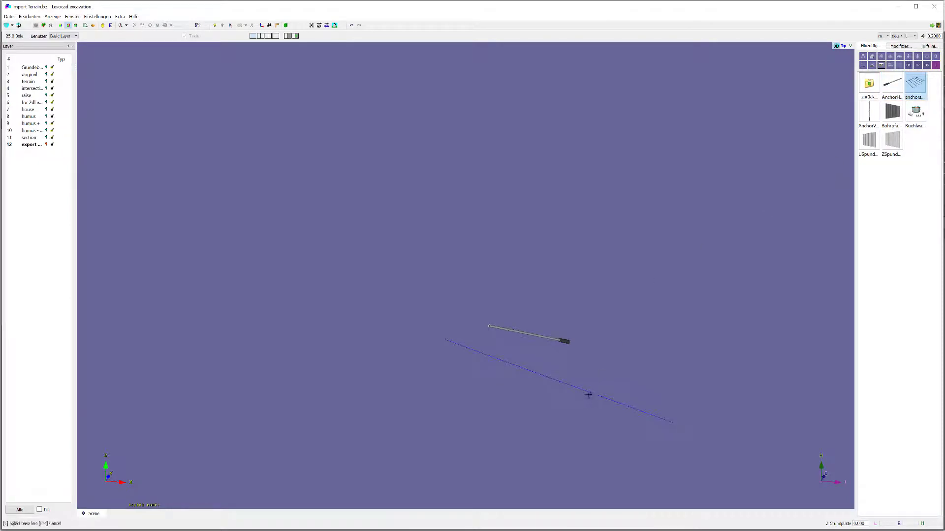
{"action": "left_click", "coordinate": [591, 391]}
Set the anchor row to 5 nails spaced 1.000 apart.
{"action": "left_click", "coordinate": [687, 411]}
{"action": "left_click", "coordinate": [915, 166]}
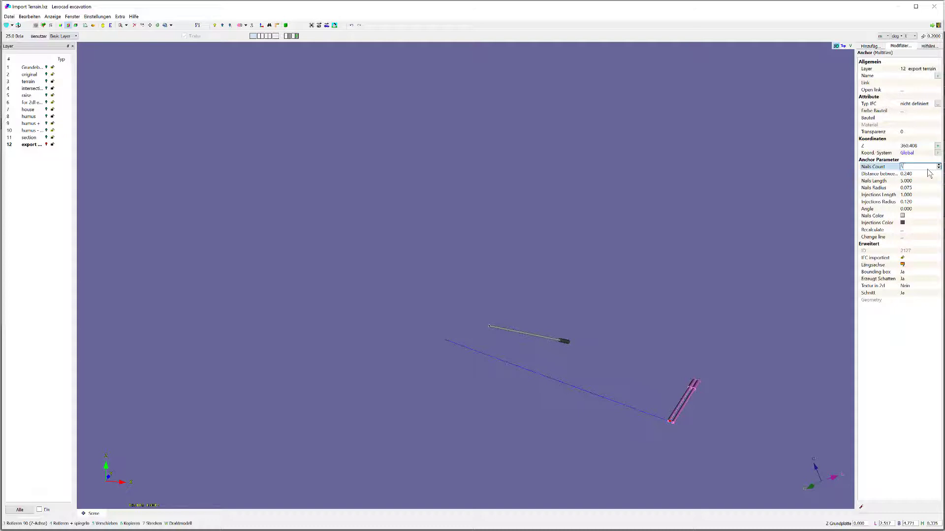
{"action": "type", "text": "5"}
{"action": "left_click", "coordinate": [916, 174]}
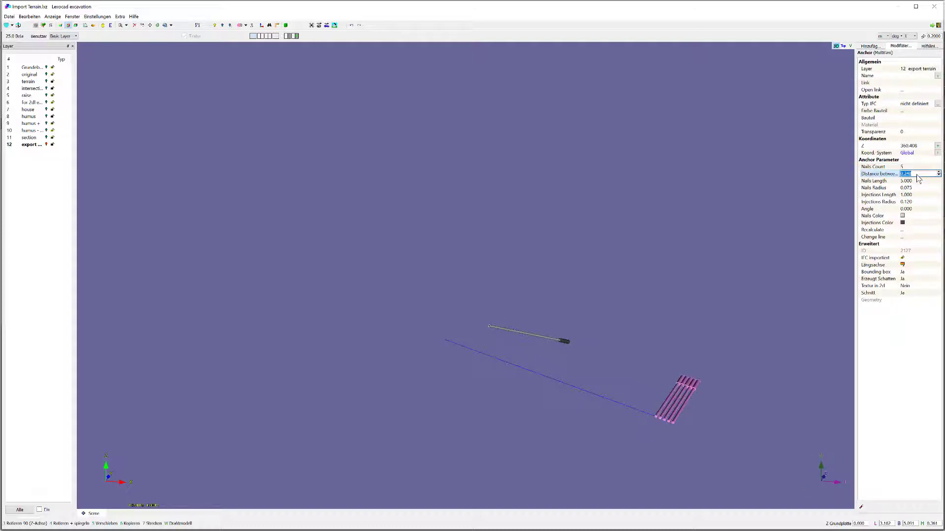
{"action": "key", "text": "Return"}
Tilt the anchor rods to -20° and orbit around to check them.
{"action": "middle_click_drag", "start_coordinate": [652, 358], "coordinate": [509, 365]}
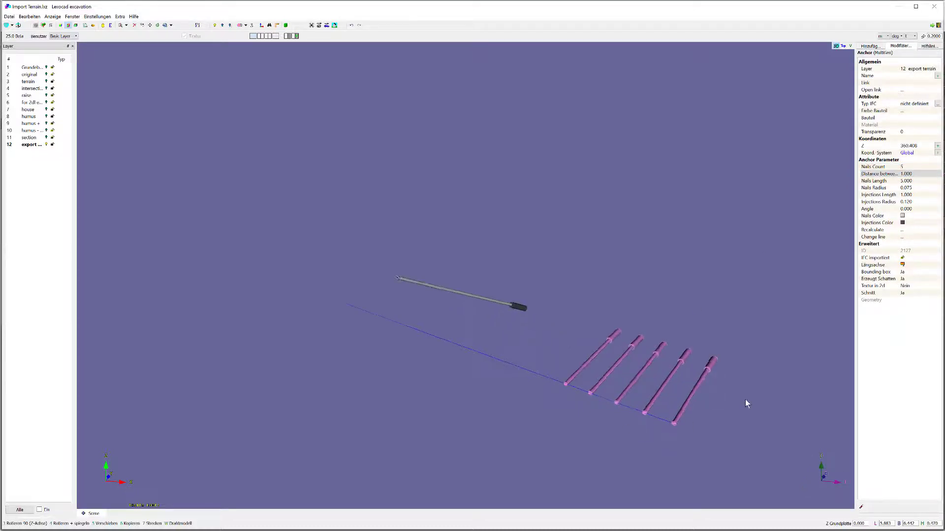
{"action": "left_click", "coordinate": [927, 211]}
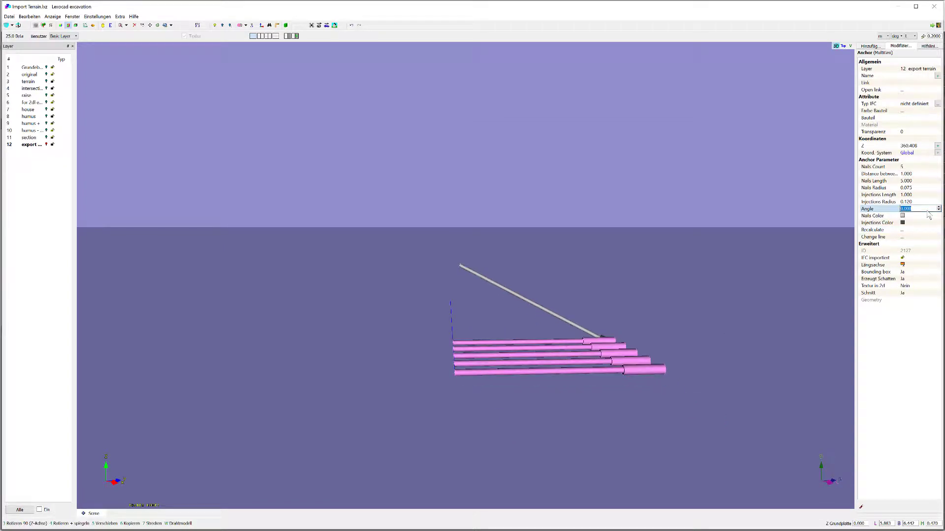
{"action": "type", "text": "-20"}
{"action": "key", "text": "Return"}
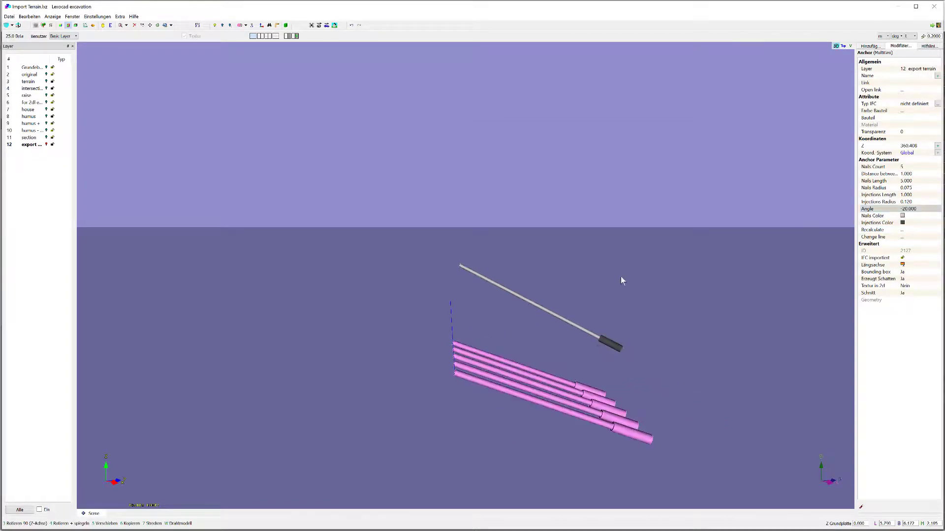
{"action": "left_click", "coordinate": [264, 264]}
{"action": "mouse_move", "coordinate": [265, 264]}
{"action": "middle_mouse_down"}
{"action": "mouse_move", "coordinate": [332, 306]}
{"action": "mouse_move", "coordinate": [441, 340]}
{"action": "mouse_move", "coordinate": [648, 297]}
{"action": "middle_mouse_up"}
{"action": "mouse_move", "coordinate": [688, 232]}
{"action": "middle_mouse_down"}
{"action": "mouse_move", "coordinate": [649, 223]}
{"action": "mouse_move", "coordinate": [548, 169]}
{"action": "mouse_move", "coordinate": [691, 284]}
{"action": "middle_mouse_up"}
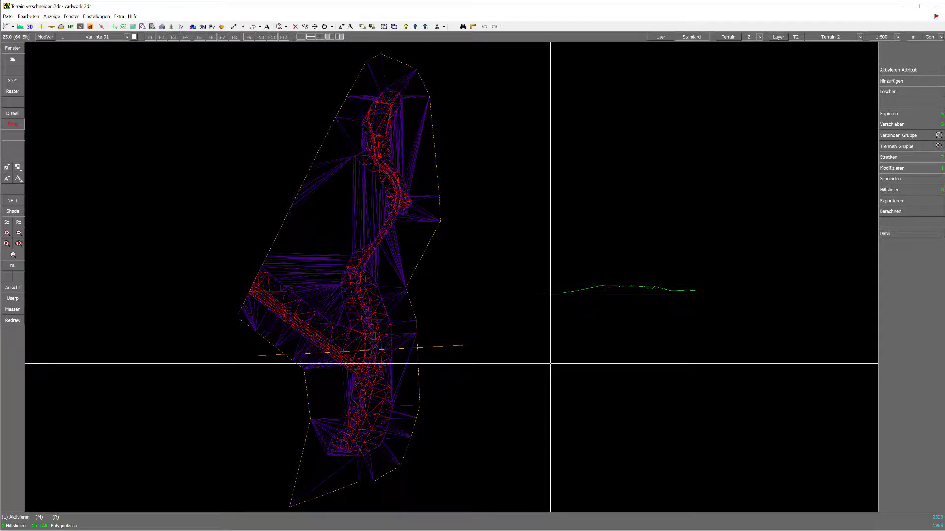
Zoom in and out on the cadwork 2dr terrain profile, then switch to the Lexocad terrain model.
{"action": "scroll", "coordinate": [369, 302], "scroll_direction": "up", "scroll_amount": 2}
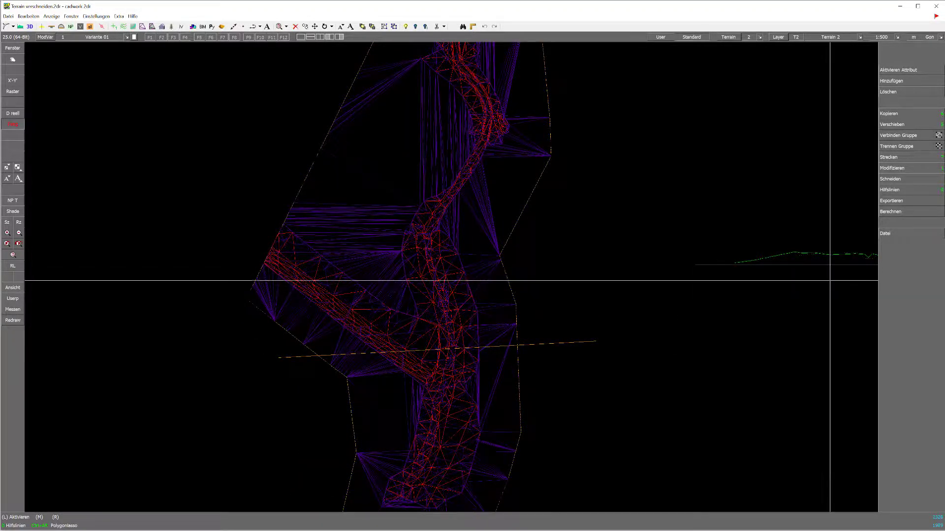
{"action": "scroll", "coordinate": [829, 251], "scroll_direction": "up", "scroll_amount": 3}
{"action": "scroll", "coordinate": [449, 323], "scroll_direction": "up", "scroll_amount": 2}
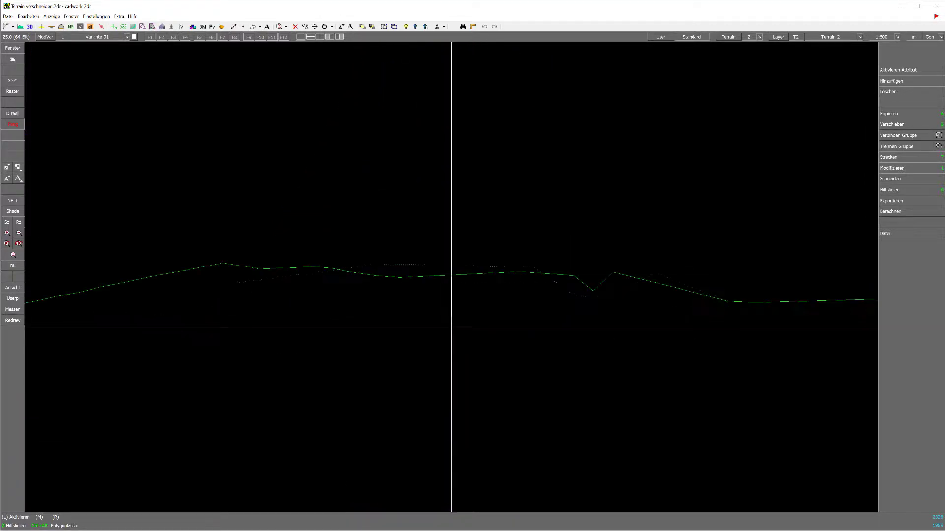
{"action": "scroll", "coordinate": [423, 315], "scroll_direction": "down", "scroll_amount": 1}
{"action": "scroll", "coordinate": [409, 295], "scroll_direction": "down", "scroll_amount": 1}
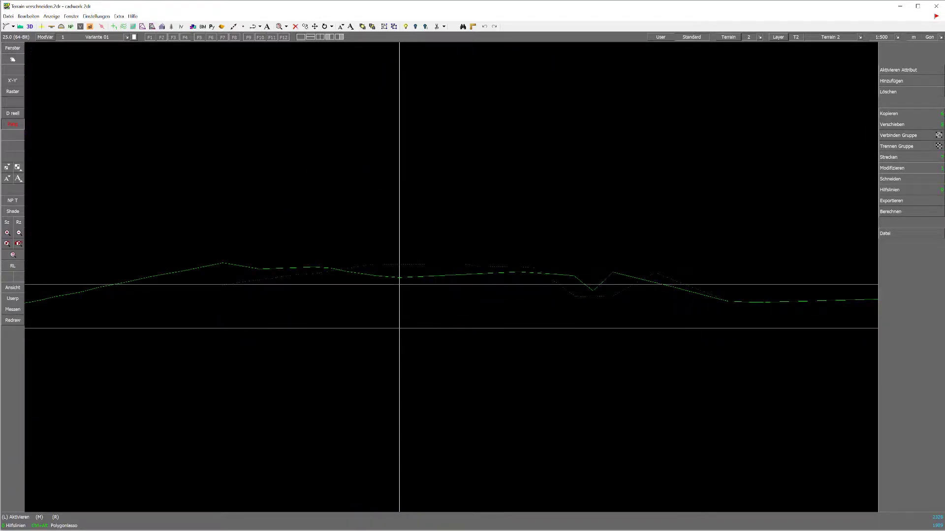
{"action": "scroll", "coordinate": [411, 283], "scroll_direction": "down", "scroll_amount": 1}
{"action": "scroll", "coordinate": [438, 279], "scroll_direction": "down", "scroll_amount": 2}
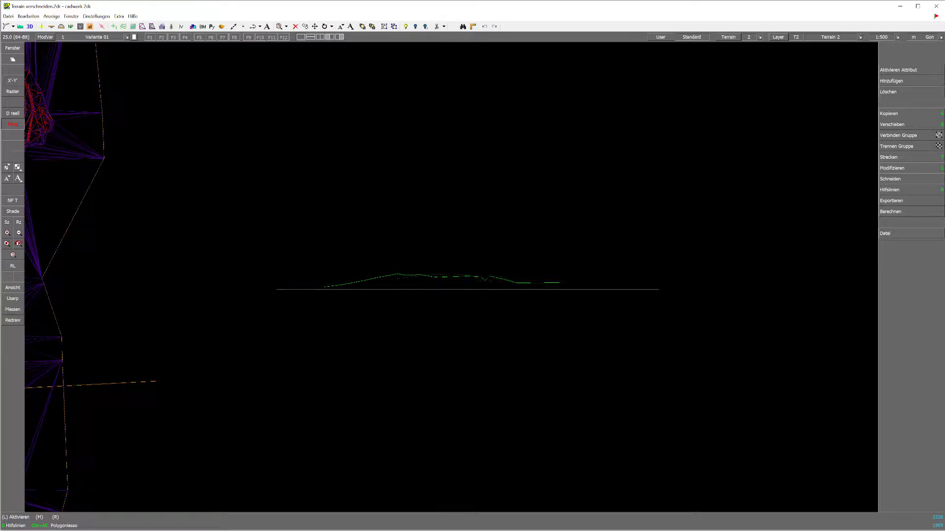
{"action": "left_click", "coordinate": [782, 512]}
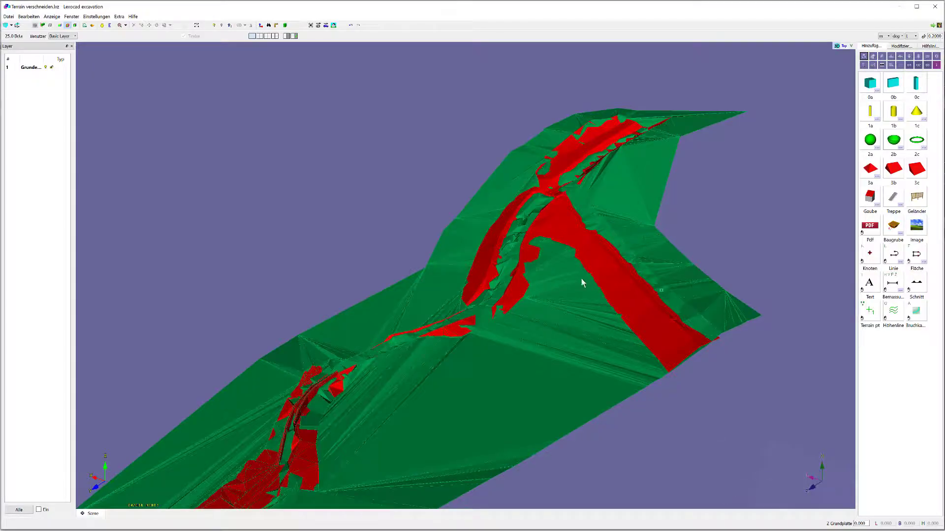
Extrude the red excavation mesh into two terrain volumes: -10.000 downward and 0 upward.
{"action": "scroll", "coordinate": [730, 321], "scroll_direction": "up", "scroll_amount": 3}
{"action": "mouse_move", "coordinate": [724, 321]}
{"action": "middle_mouse_down"}
{"action": "mouse_move", "coordinate": [525, 253]}
{"action": "mouse_move", "coordinate": [523, 279]}
{"action": "mouse_move", "coordinate": [721, 258]}
{"action": "mouse_move", "coordinate": [619, 256]}
{"action": "mouse_move", "coordinate": [600, 308]}
{"action": "mouse_move", "coordinate": [673, 316]}
{"action": "mouse_move", "coordinate": [487, 339]}
{"action": "middle_mouse_up"}
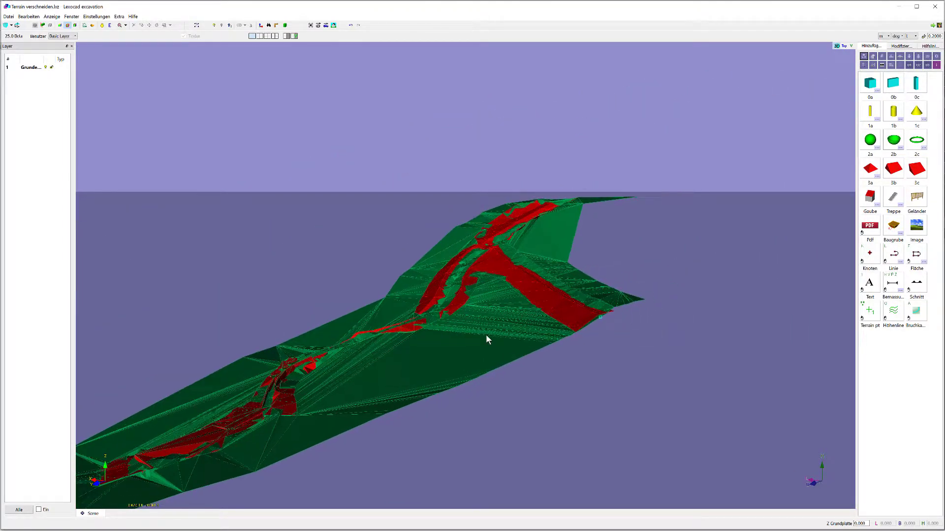
{"action": "left_click", "coordinate": [601, 313]}
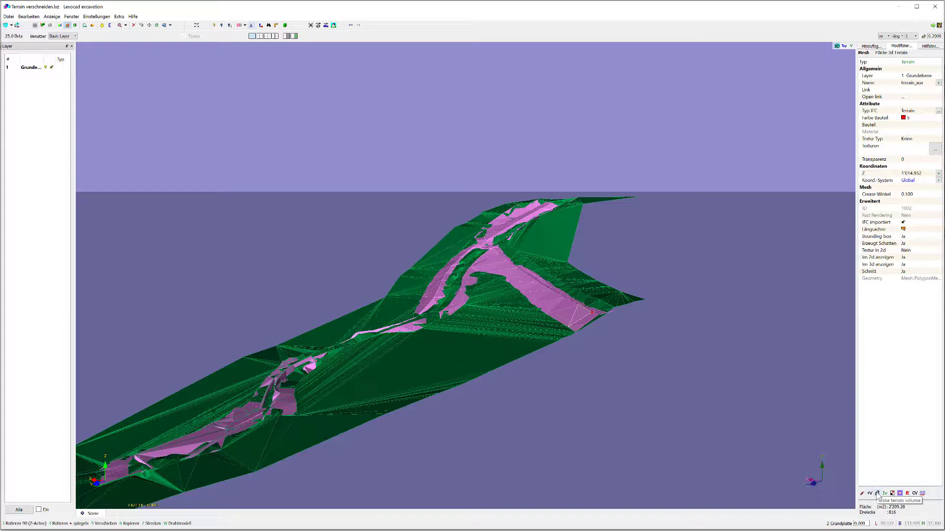
{"action": "left_click", "coordinate": [877, 494]}
{"action": "key", "text": "Return"}
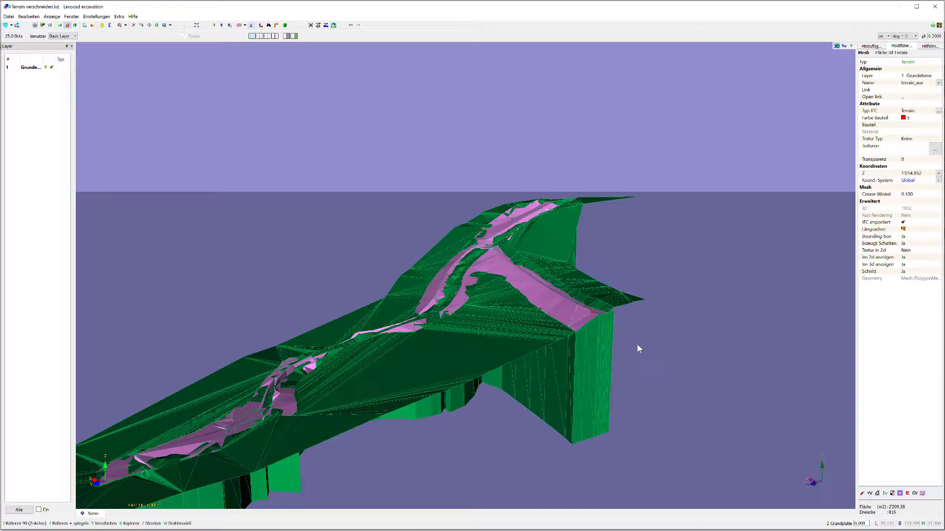
{"action": "left_click", "coordinate": [877, 495]}
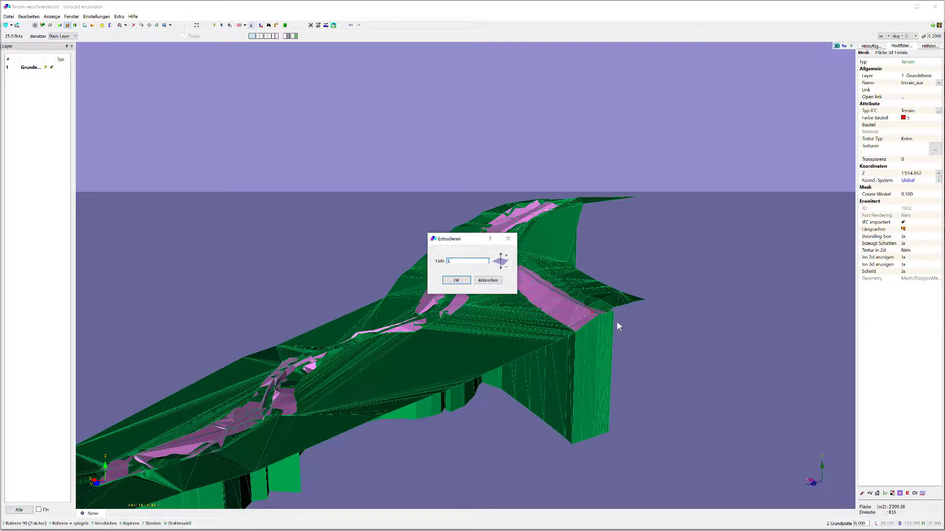
{"action": "type", "text": "0"}
{"action": "key", "text": "Return"}
Colour the upper extruded walls brown (colour 6).
{"action": "left_click", "coordinate": [600, 221]}
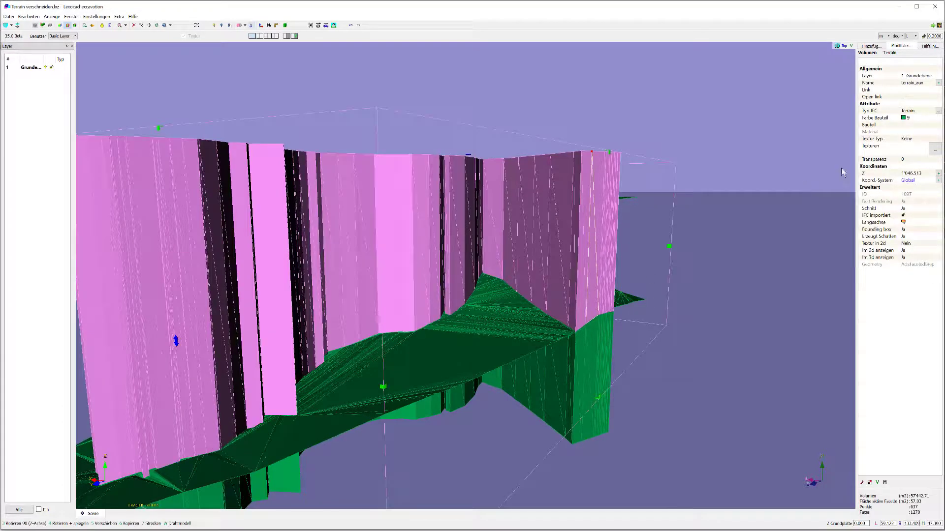
{"action": "left_click", "coordinate": [910, 118]}
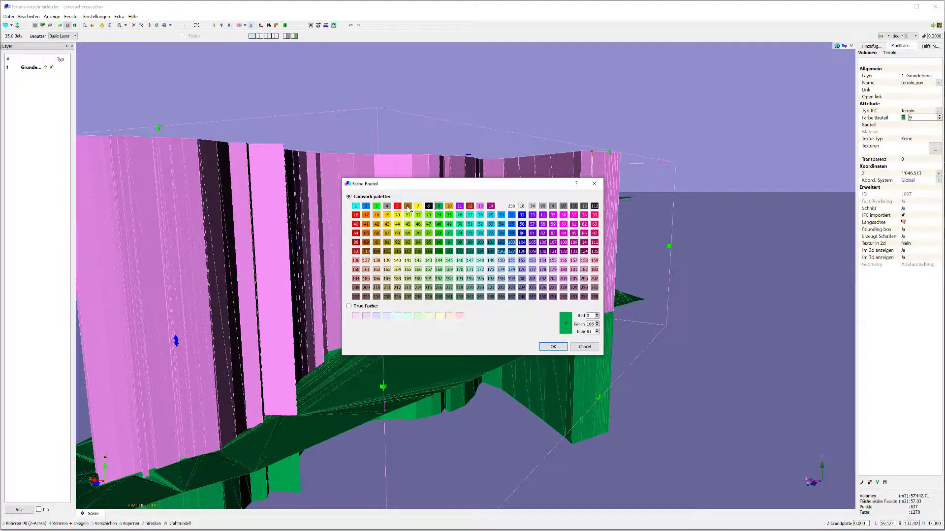
{"action": "left_click", "coordinate": [408, 207]}
{"action": "left_click", "coordinate": [553, 347]}
Colour the lower terrain_aux wall body yellow (colour 7) and reselect it.
{"action": "left_click", "coordinate": [571, 388]}
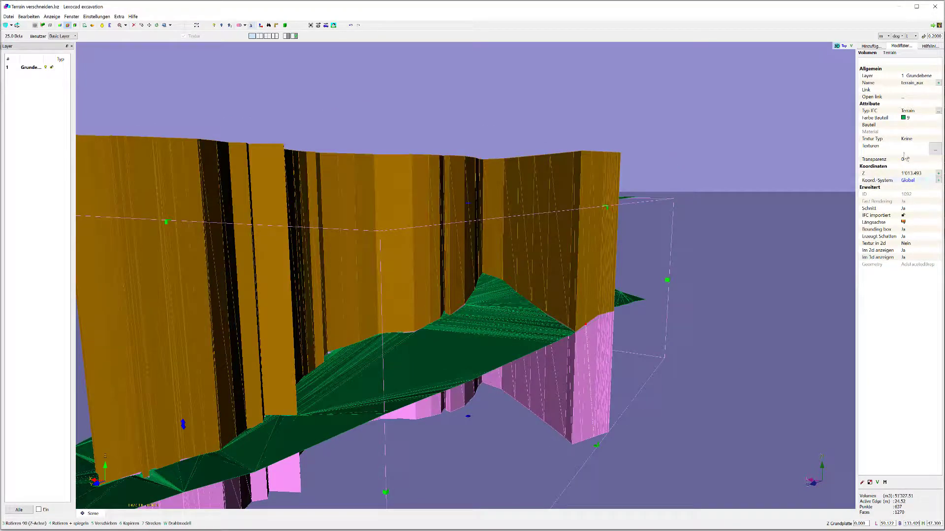
{"action": "left_click", "coordinate": [903, 118]}
{"action": "left_click", "coordinate": [416, 207]}
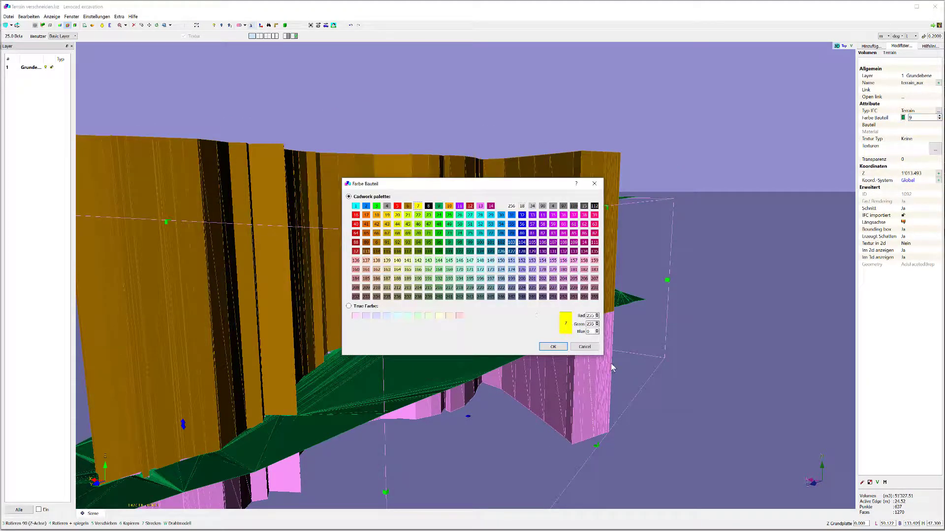
{"action": "left_click", "coordinate": [553, 347]}
{"action": "left_click", "coordinate": [756, 345]}
{"action": "left_click", "coordinate": [594, 372]}
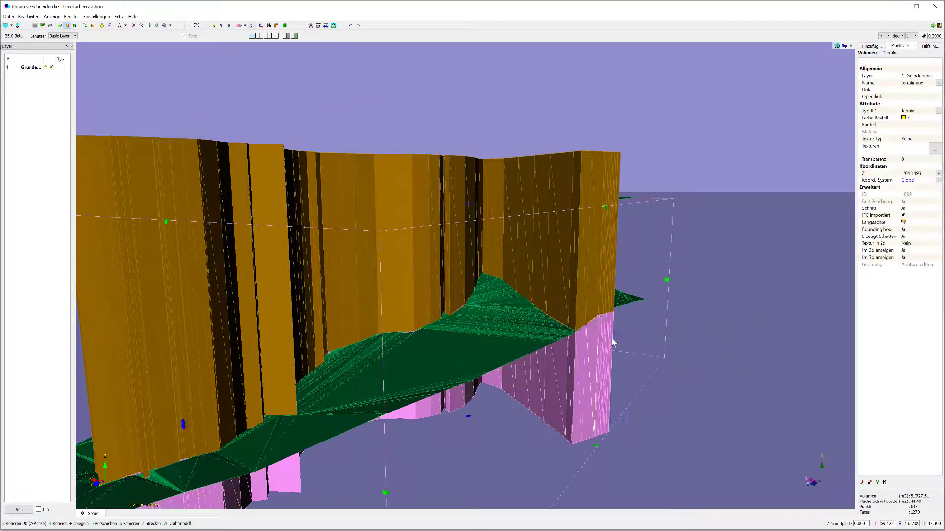
{"action": "scroll", "coordinate": [610, 345], "scroll_direction": "up", "scroll_amount": 3}
{"action": "mouse_move", "coordinate": [610, 345]}
{"action": "middle_mouse_down"}
{"action": "mouse_move", "coordinate": [524, 362]}
{"action": "mouse_move", "coordinate": [406, 241]}
{"action": "middle_mouse_up"}
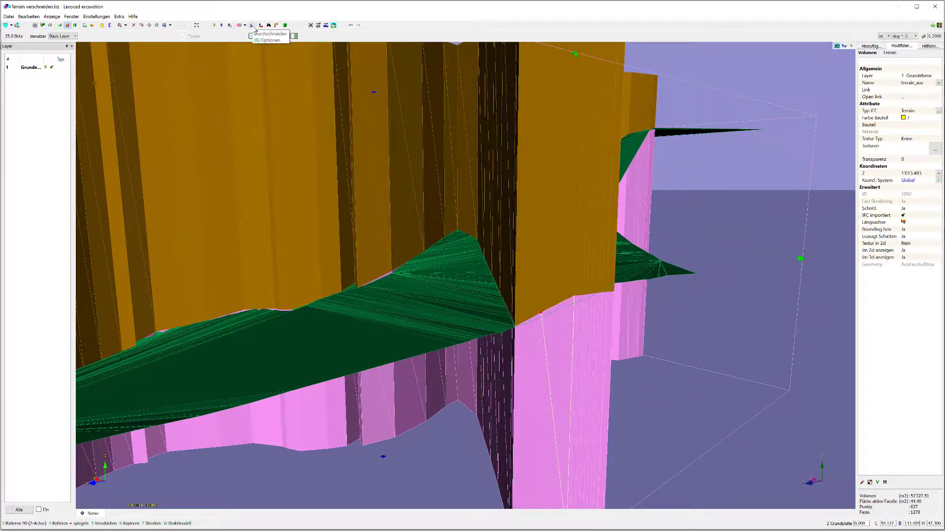
Cut the terrain mesh with the corridor surface using Durchschneiden, then delete the yellow lower body.
{"action": "left_click", "coordinate": [253, 27]}
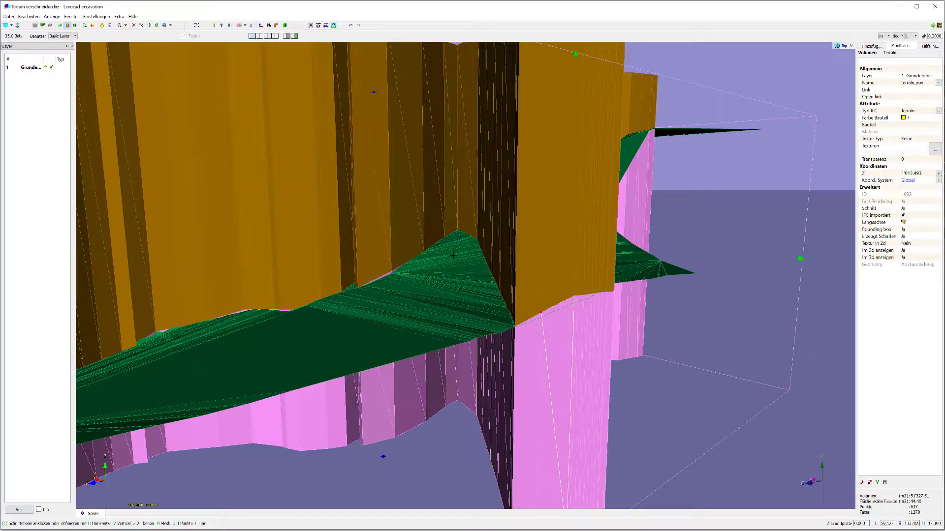
{"action": "left_click", "coordinate": [403, 334]}
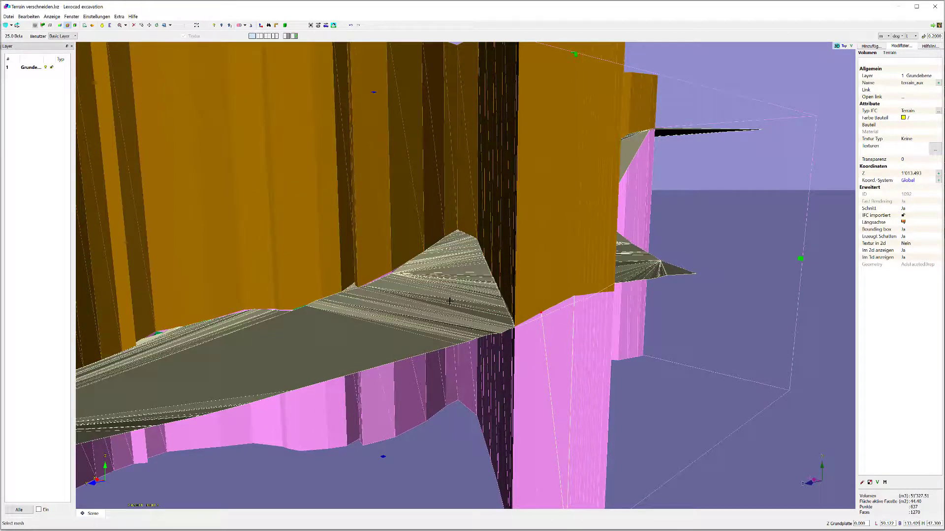
{"action": "left_click", "coordinate": [421, 336]}
{"action": "left_click", "coordinate": [548, 386]}
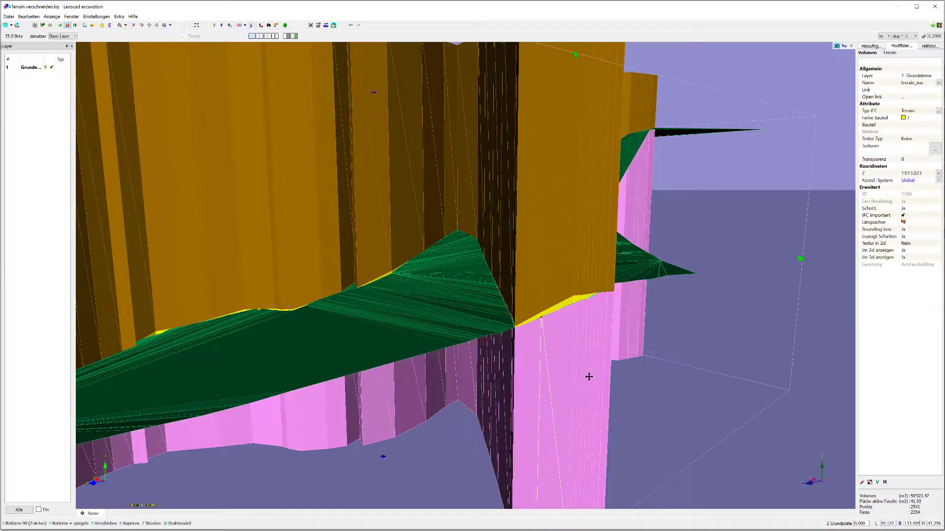
{"action": "key", "text": "Delete"}
Cut the terrain mesh again with the orange wall body.
{"action": "left_click", "coordinate": [550, 190]}
{"action": "middle_click_drag", "start_coordinate": [549, 190], "coordinate": [604, 289]}
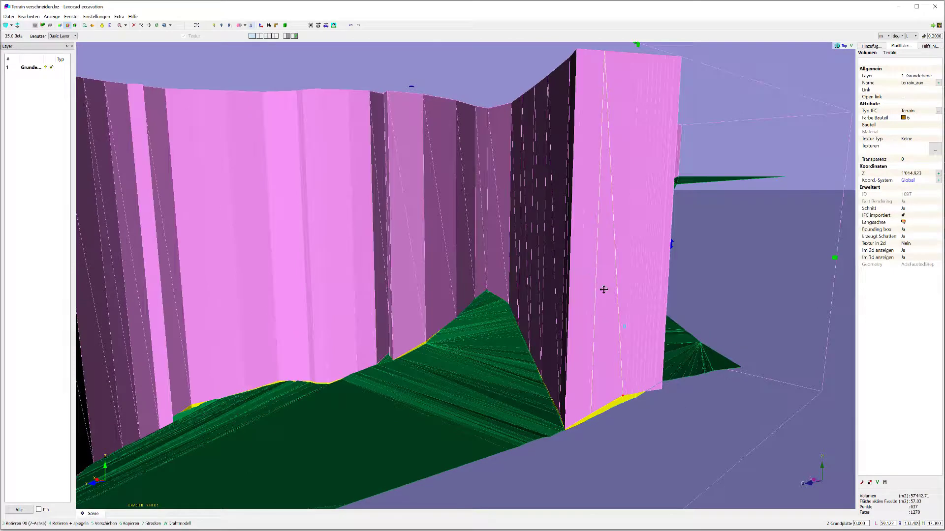
{"action": "left_click", "coordinate": [251, 25]}
{"action": "key", "text": "m"}
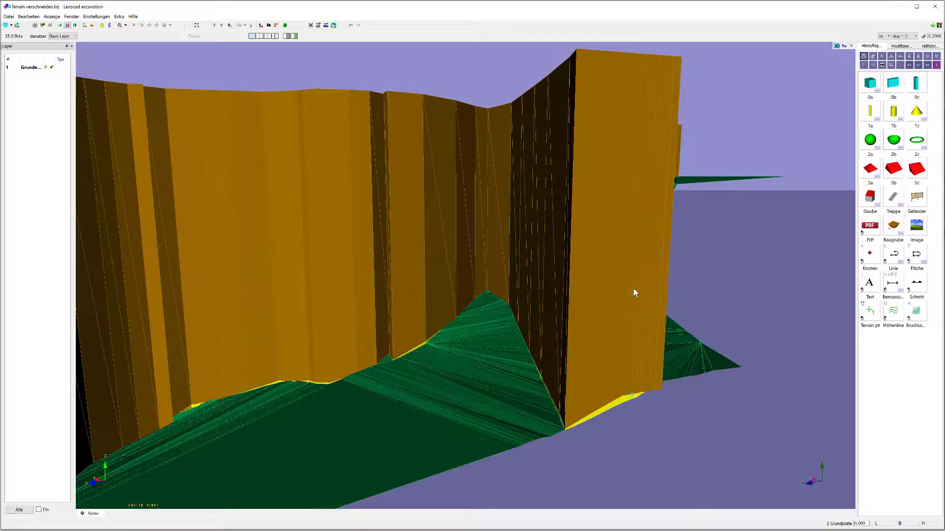
{"action": "left_click", "coordinate": [633, 286]}
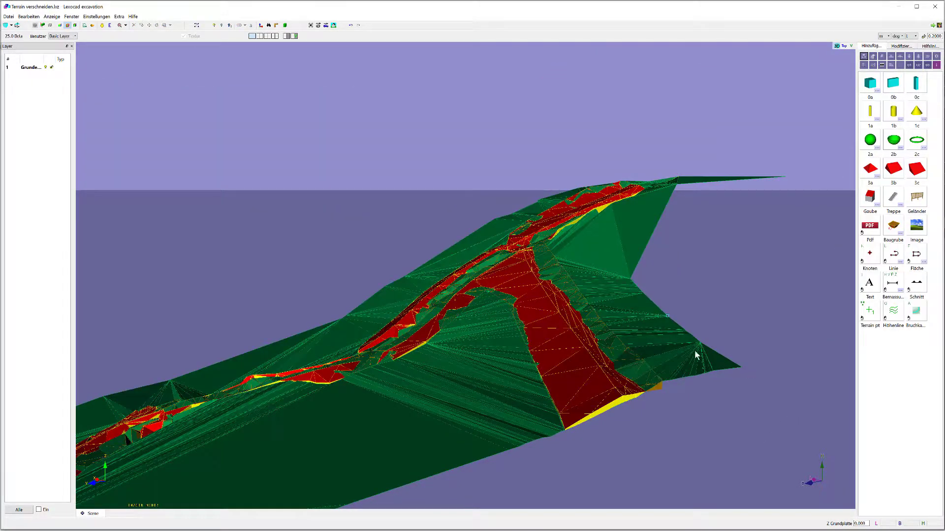
Select the green terrain mesh and hide it, leaving the excavation volumes visible.
{"action": "scroll", "coordinate": [693, 350], "scroll_direction": "up", "scroll_amount": 2}
{"action": "left_click", "coordinate": [591, 422]}
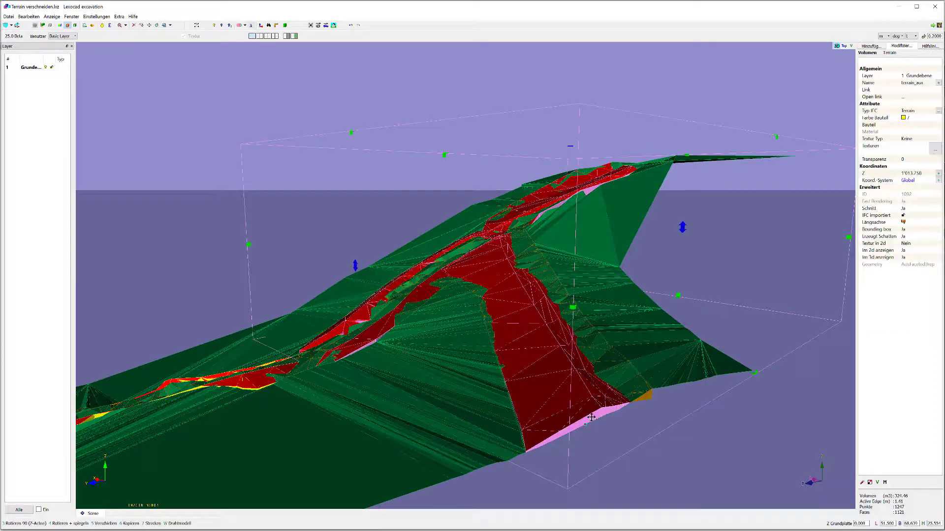
{"action": "left_click", "coordinate": [574, 404]}
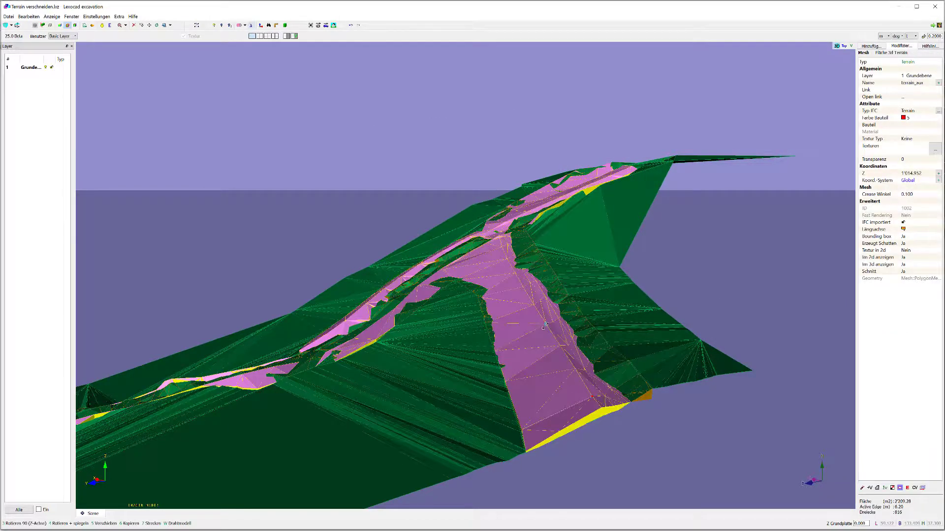
{"action": "key", "text": "Escape"}
{"action": "left_click", "coordinate": [611, 297]}
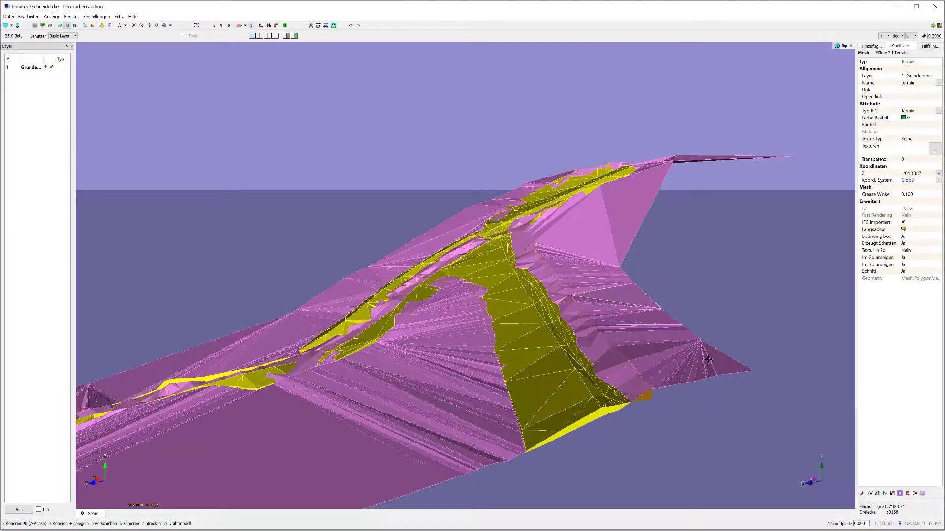
{"action": "mouse_move", "coordinate": [612, 299]}
{"action": "middle_mouse_down"}
{"action": "mouse_move", "coordinate": [586, 274]}
{"action": "mouse_move", "coordinate": [551, 194]}
{"action": "mouse_move", "coordinate": [573, 232]}
{"action": "mouse_move", "coordinate": [560, 181]}
{"action": "mouse_move", "coordinate": [695, 325]}
{"action": "mouse_move", "coordinate": [523, 266]}
{"action": "mouse_move", "coordinate": [645, 306]}
{"action": "mouse_move", "coordinate": [503, 295]}
{"action": "mouse_move", "coordinate": [742, 311]}
{"action": "mouse_move", "coordinate": [776, 389]}
{"action": "mouse_move", "coordinate": [516, 386]}
{"action": "mouse_move", "coordinate": [601, 363]}
{"action": "mouse_move", "coordinate": [491, 386]}
{"action": "mouse_move", "coordinate": [468, 328]}
{"action": "mouse_move", "coordinate": [416, 297]}
{"action": "mouse_move", "coordinate": [616, 278]}
{"action": "mouse_move", "coordinate": [607, 279]}
{"action": "mouse_move", "coordinate": [605, 262]}
{"action": "mouse_move", "coordinate": [637, 274]}
{"action": "mouse_move", "coordinate": [533, 221]}
{"action": "mouse_move", "coordinate": [359, 202]}
{"action": "mouse_move", "coordinate": [703, 378]}
{"action": "middle_mouse_up"}
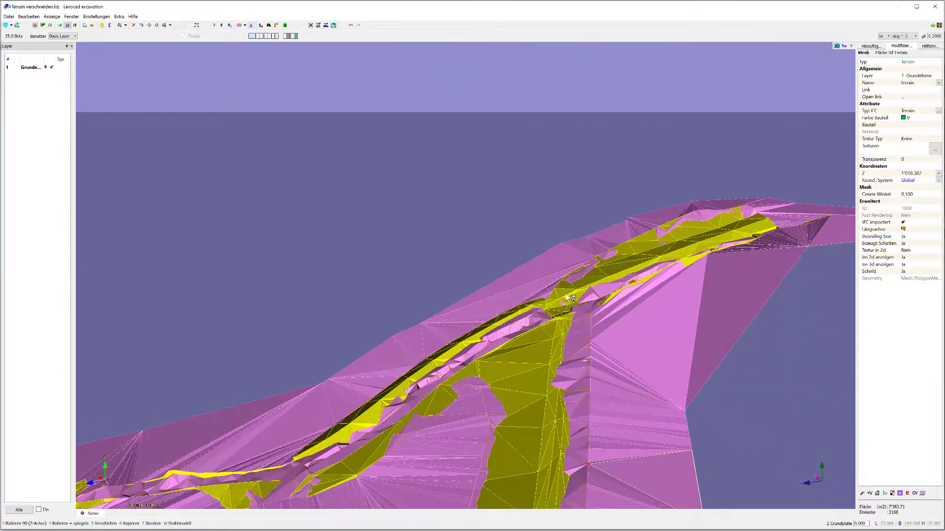
{"action": "mouse_move", "coordinate": [393, 358]}
{"action": "middle_mouse_down"}
{"action": "mouse_move", "coordinate": [604, 344]}
{"action": "mouse_move", "coordinate": [424, 341]}
{"action": "mouse_move", "coordinate": [892, 521]}
{"action": "middle_mouse_up"}
Read the excavation body's Volumen in the properties, then select all volumes.
{"action": "left_click", "coordinate": [594, 334]}
{"action": "left_click_drag", "start_coordinate": [915, 495], "coordinate": [872, 494]}
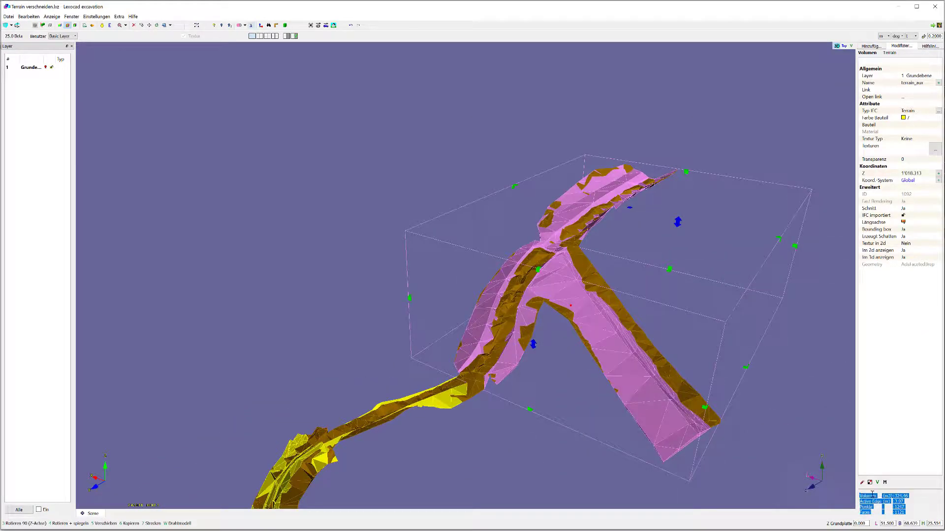
{"action": "left_click", "coordinate": [541, 389]}
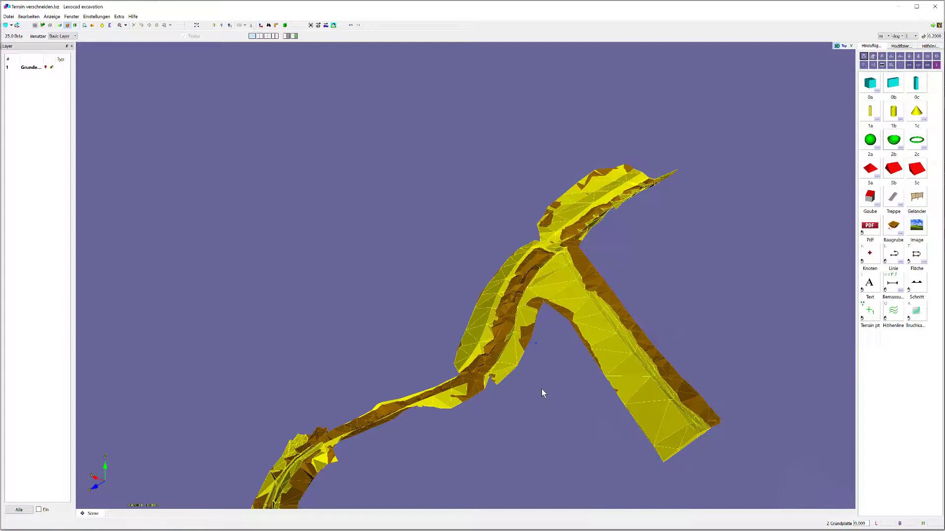
{"action": "left_click", "coordinate": [559, 298]}
{"action": "key", "text": "ctrl+a"}
{"action": "scroll", "coordinate": [464, 252], "scroll_direction": "down", "scroll_amount": 2}
{"action": "scroll", "coordinate": [398, 255], "scroll_direction": "down", "scroll_amount": 2}
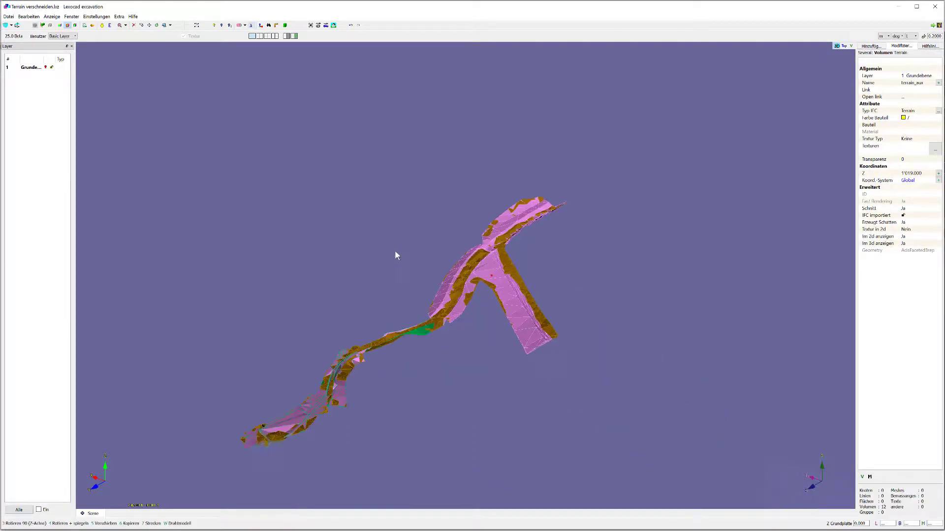
Measure 'Volumen des aktiven Körpers' in Messen, getting 404.036538 m³, then close and deselect.
{"action": "left_click", "coordinate": [278, 27]}
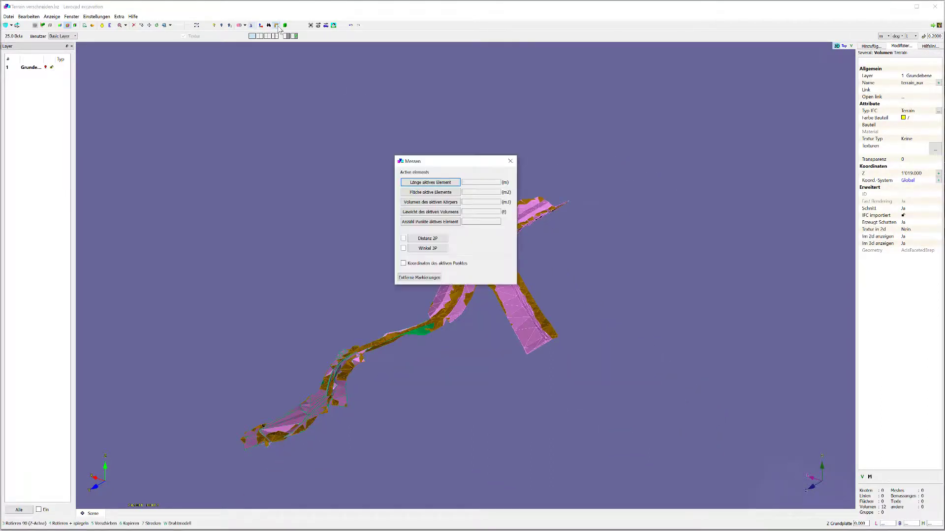
{"action": "left_click", "coordinate": [436, 204]}
{"action": "left_click_drag", "start_coordinate": [467, 167], "coordinate": [381, 150]}
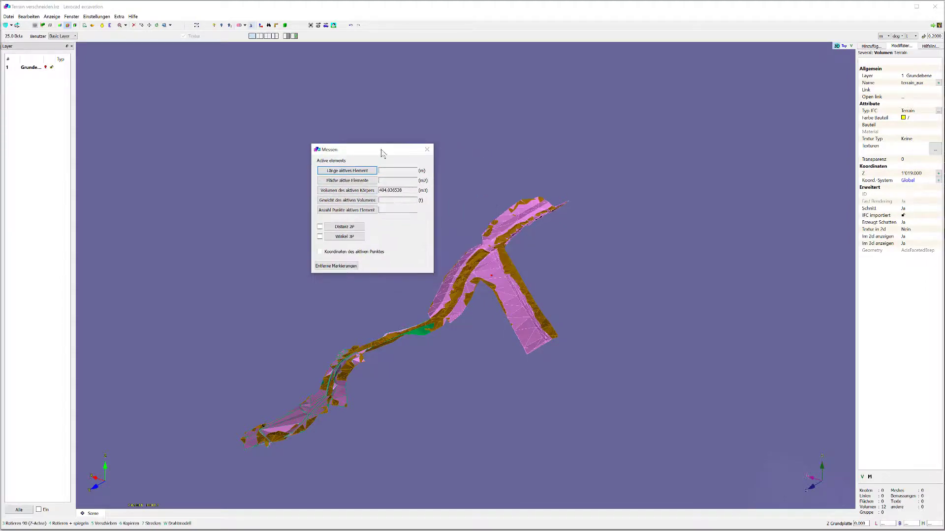
{"action": "left_click", "coordinate": [427, 149]}
{"action": "left_click", "coordinate": [426, 207]}
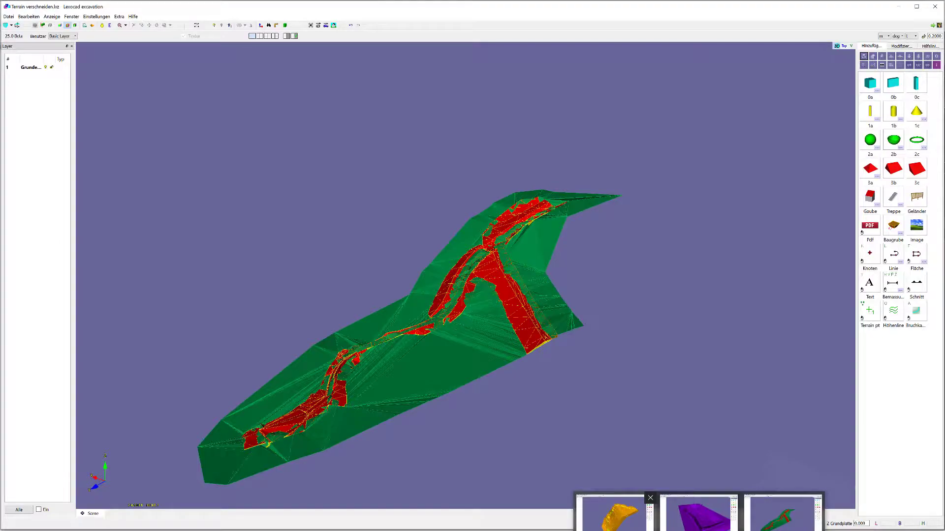
Switch to the Volumen berechnen.lxz project and hide the orange terrain surface.
{"action": "left_click", "coordinate": [618, 521]}
{"action": "scroll", "coordinate": [550, 250], "scroll_direction": "up", "scroll_amount": 3}
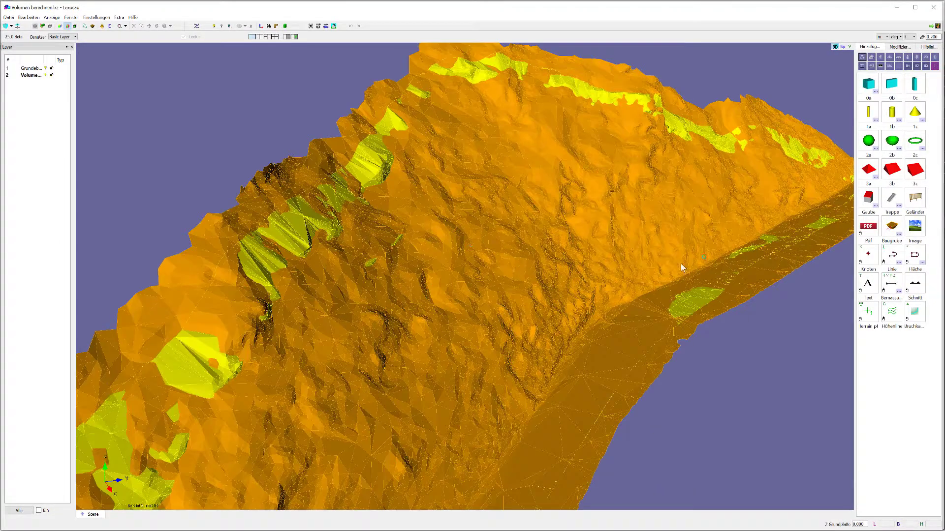
{"action": "mouse_move", "coordinate": [444, 276]}
{"action": "middle_mouse_down"}
{"action": "mouse_move", "coordinate": [319, 282]}
{"action": "mouse_move", "coordinate": [597, 312]}
{"action": "mouse_move", "coordinate": [586, 338]}
{"action": "mouse_move", "coordinate": [464, 317]}
{"action": "mouse_move", "coordinate": [357, 266]}
{"action": "mouse_move", "coordinate": [505, 298]}
{"action": "mouse_move", "coordinate": [470, 293]}
{"action": "mouse_move", "coordinate": [718, 289]}
{"action": "mouse_move", "coordinate": [695, 320]}
{"action": "mouse_move", "coordinate": [648, 314]}
{"action": "mouse_move", "coordinate": [689, 246]}
{"action": "middle_mouse_up"}
{"action": "left_click", "coordinate": [470, 292]}
{"action": "key", "text": "Delete"}
Orbit around the yellow surface and select the terrain mesh to view it from below.
{"action": "mouse_move", "coordinate": [601, 260]}
{"action": "middle_mouse_down"}
{"action": "mouse_move", "coordinate": [385, 286]}
{"action": "mouse_move", "coordinate": [744, 270]}
{"action": "mouse_move", "coordinate": [634, 248]}
{"action": "mouse_move", "coordinate": [528, 249]}
{"action": "middle_mouse_up"}
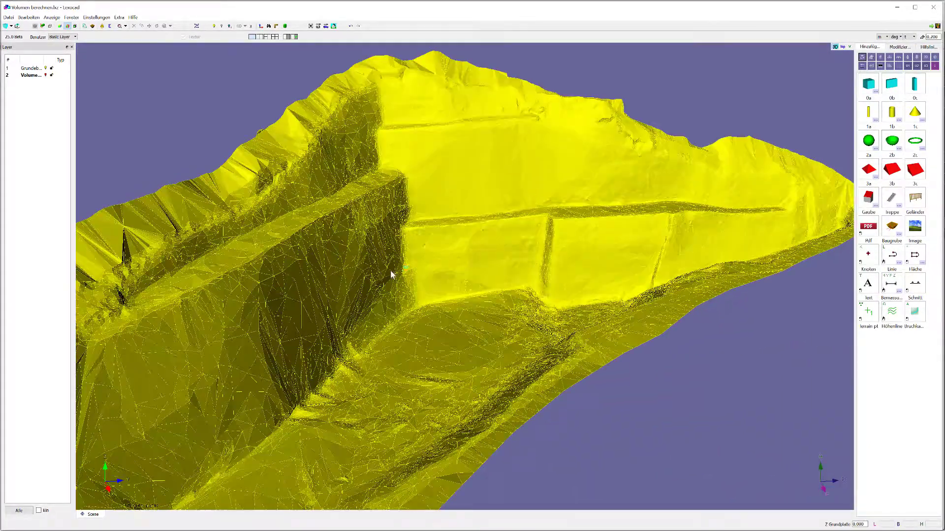
{"action": "middle_click_drag", "start_coordinate": [390, 270], "coordinate": [532, 254]}
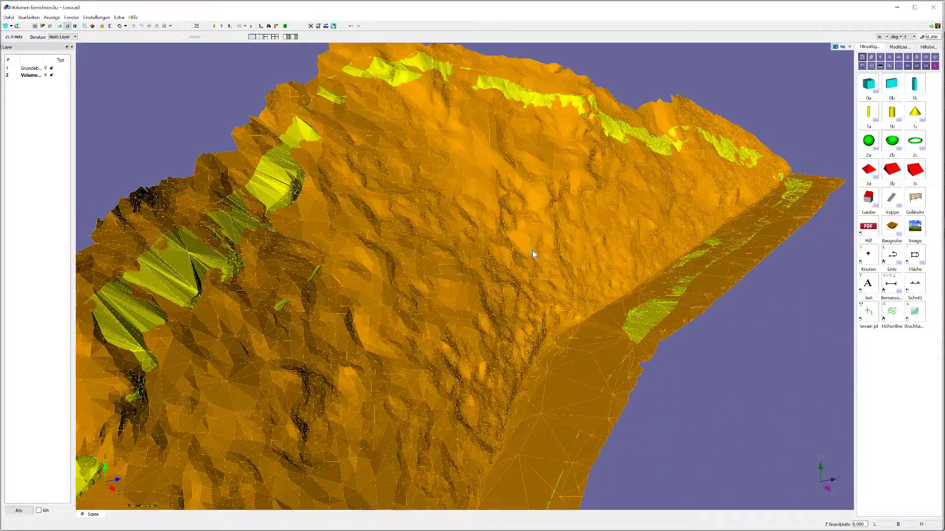
{"action": "left_click", "coordinate": [444, 288]}
{"action": "mouse_move", "coordinate": [321, 258]}
{"action": "middle_mouse_down"}
{"action": "mouse_move", "coordinate": [460, 274]}
{"action": "mouse_move", "coordinate": [326, 211]}
{"action": "mouse_move", "coordinate": [520, 253]}
{"action": "mouse_move", "coordinate": [701, 354]}
{"action": "mouse_move", "coordinate": [624, 320]}
{"action": "middle_mouse_up"}
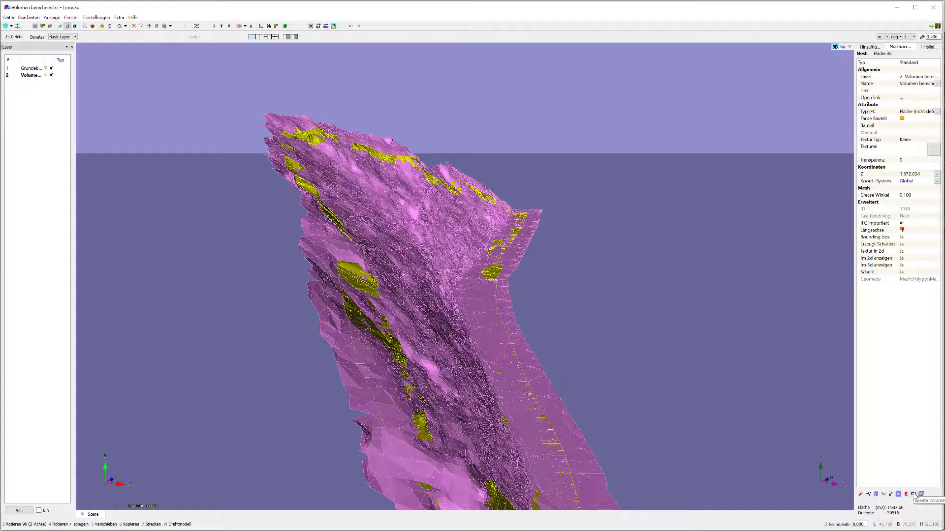
Create a volume from the yellow surface mesh with Grid Distance 0.5.
{"action": "left_click", "coordinate": [913, 496]}
{"action": "mouse_move", "coordinate": [263, 380]}
{"action": "middle_mouse_down"}
{"action": "mouse_move", "coordinate": [396, 373]}
{"action": "mouse_move", "coordinate": [399, 333]}
{"action": "middle_mouse_up"}
{"action": "left_click", "coordinate": [492, 204]}
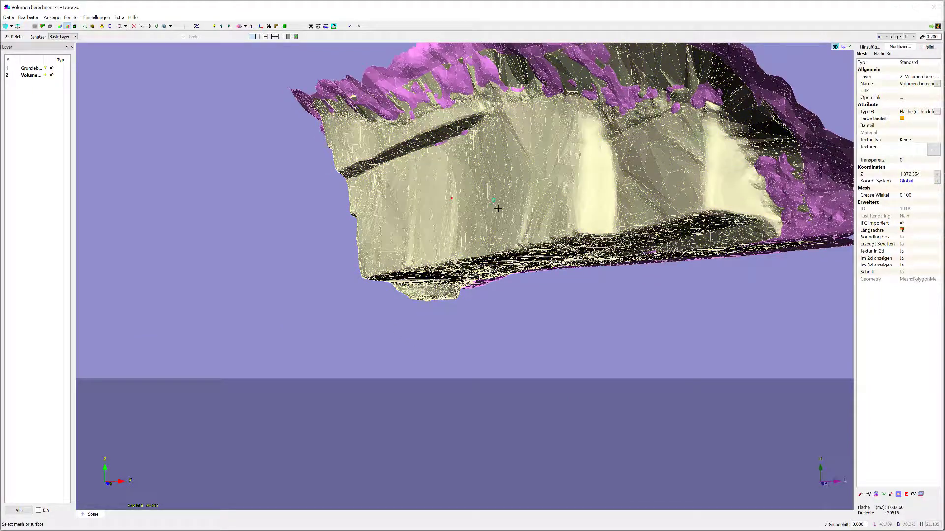
{"action": "left_click", "coordinate": [497, 208]}
{"action": "mouse_move", "coordinate": [628, 289]}
{"action": "middle_mouse_down"}
{"action": "mouse_move", "coordinate": [629, 327]}
{"action": "mouse_move", "coordinate": [699, 394]}
{"action": "mouse_move", "coordinate": [507, 260]}
{"action": "middle_mouse_up"}
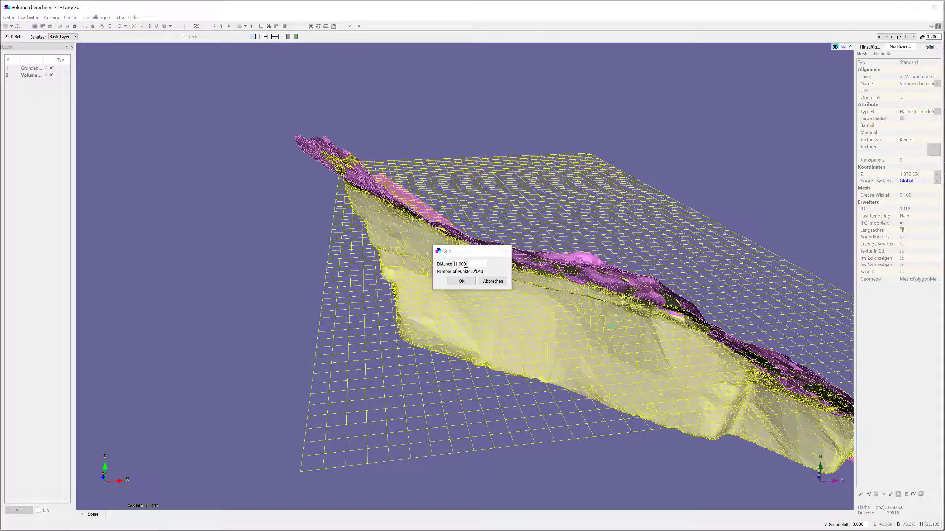
{"action": "left_click_drag", "start_coordinate": [466, 264], "coordinate": [412, 258]}
{"action": "type", "text": "."}
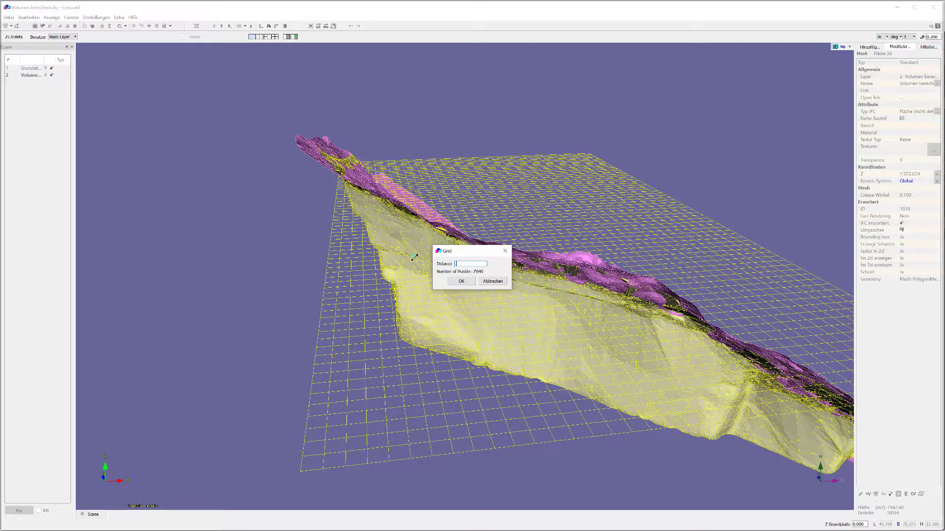
{"action": "type", "text": "5"}
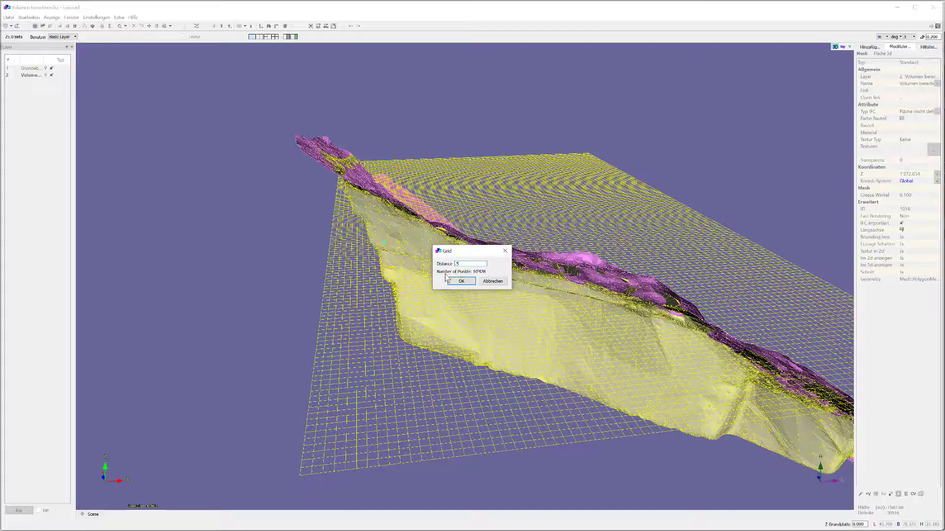
{"action": "left_click", "coordinate": [450, 282]}
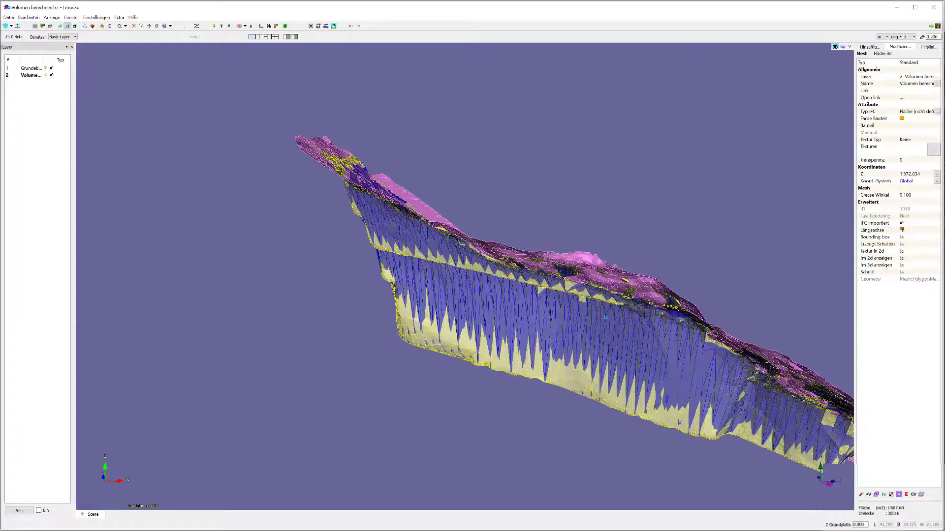
Select the new dark blue volume to show its volume in the properties.
{"action": "middle_click_drag", "start_coordinate": [606, 318], "coordinate": [463, 320]}
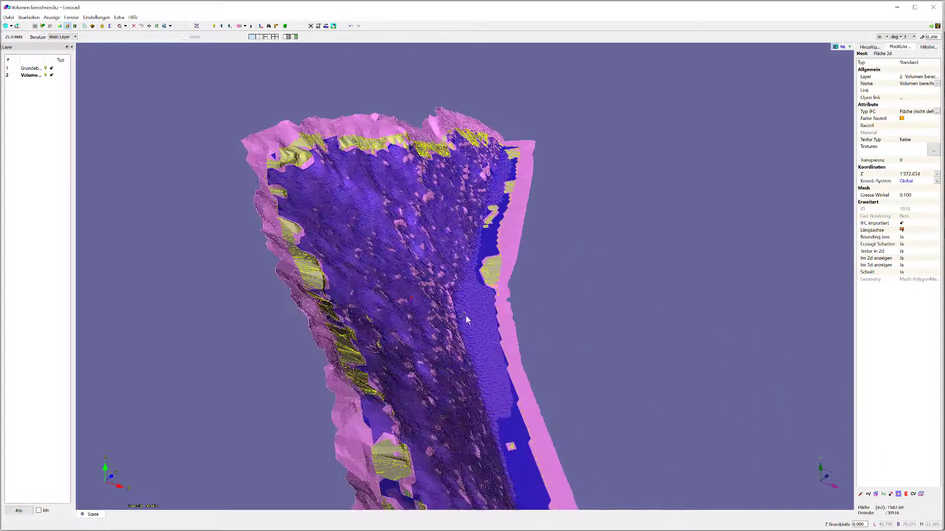
{"action": "left_click", "coordinate": [463, 320]}
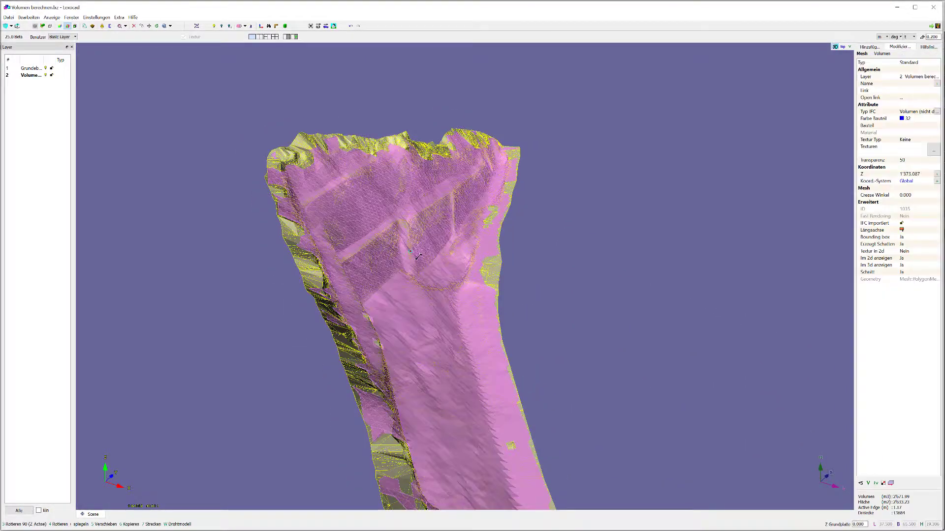
{"action": "scroll", "coordinate": [454, 285], "scroll_direction": "up", "scroll_amount": 3}
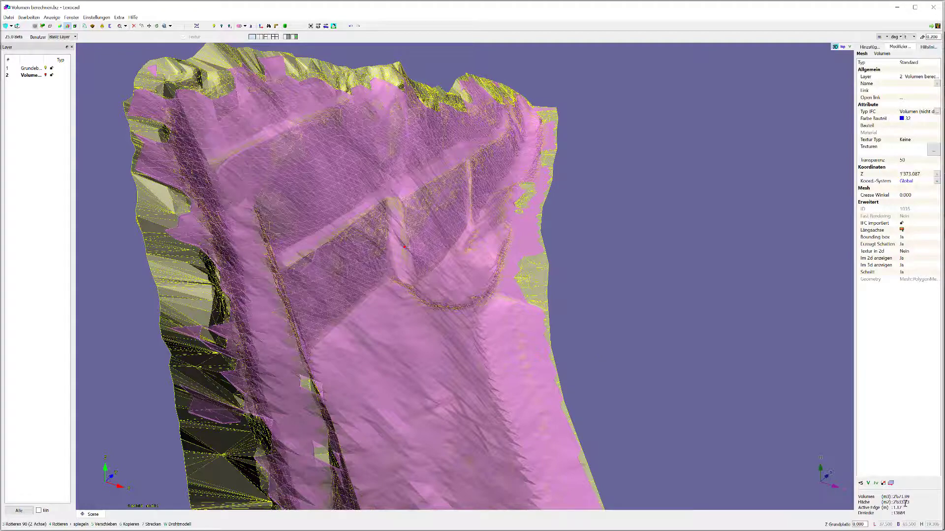
{"action": "middle_click_drag", "start_coordinate": [693, 401], "coordinate": [596, 343]}
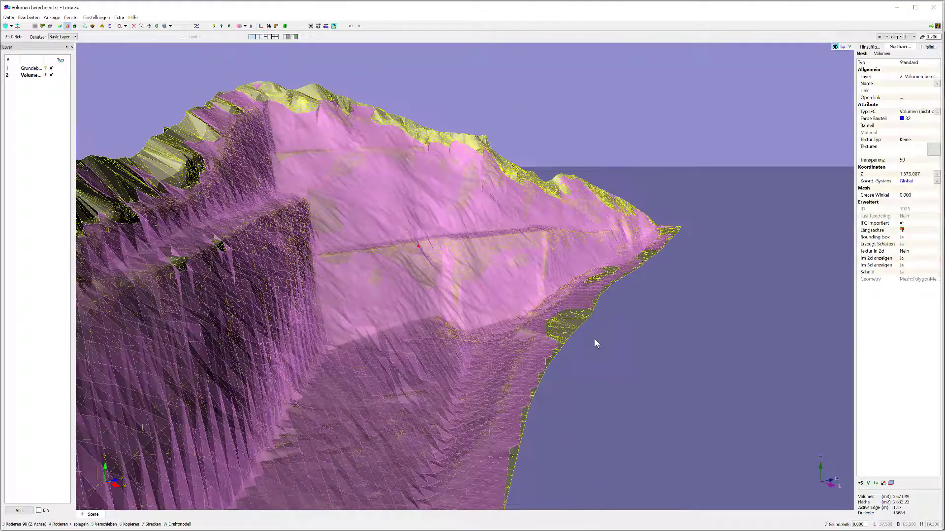
{"action": "left_click", "coordinate": [637, 392]}
Orbit around the excavation pit and select the terrain mesh to show its Modifizieren properties.
{"action": "scroll", "coordinate": [472, 323], "scroll_direction": "up", "scroll_amount": 5}
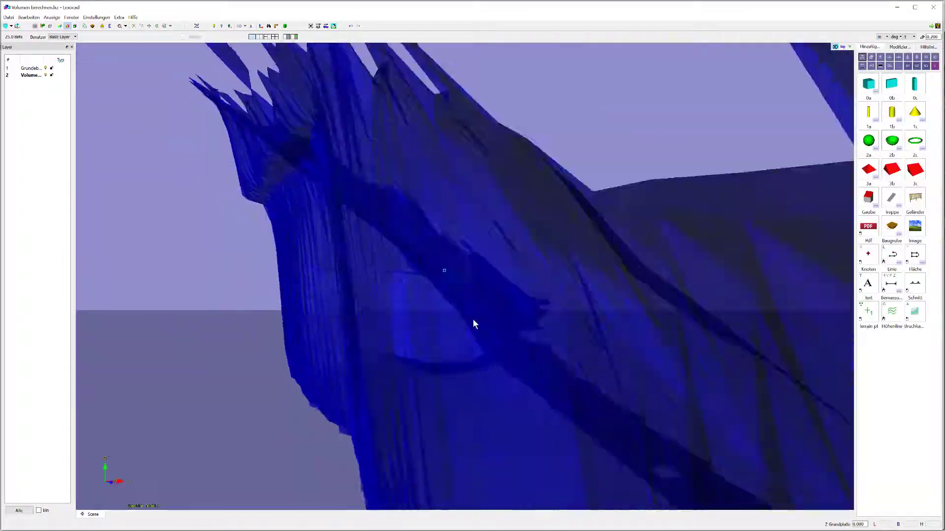
{"action": "scroll", "coordinate": [473, 324], "scroll_direction": "down", "scroll_amount": 3}
{"action": "mouse_move", "coordinate": [481, 296]}
{"action": "middle_mouse_down"}
{"action": "mouse_move", "coordinate": [597, 310]}
{"action": "mouse_move", "coordinate": [618, 389]}
{"action": "mouse_move", "coordinate": [282, 316]}
{"action": "mouse_move", "coordinate": [610, 289]}
{"action": "middle_mouse_up"}
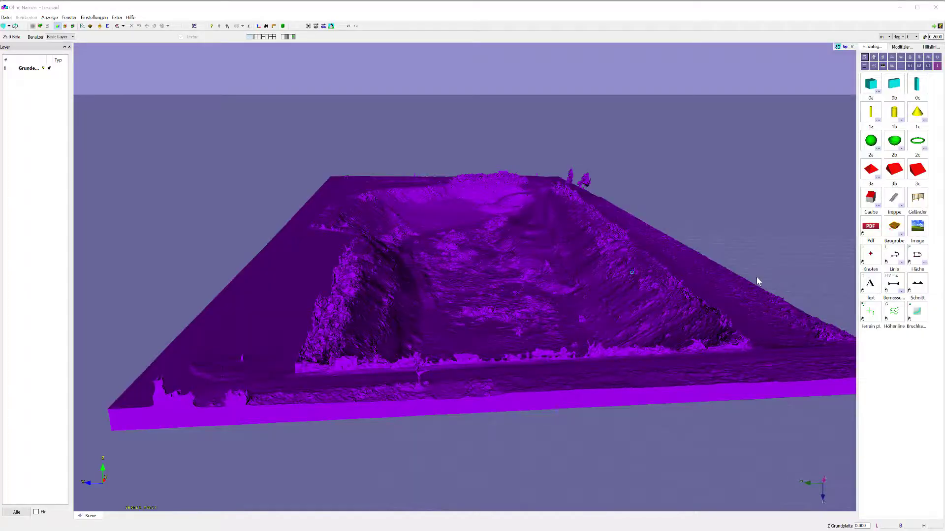
{"action": "mouse_move", "coordinate": [739, 268]}
{"action": "middle_mouse_down"}
{"action": "mouse_move", "coordinate": [570, 268]}
{"action": "mouse_move", "coordinate": [660, 297]}
{"action": "mouse_move", "coordinate": [627, 327]}
{"action": "mouse_move", "coordinate": [295, 356]}
{"action": "mouse_move", "coordinate": [376, 329]}
{"action": "middle_mouse_up"}
{"action": "scroll", "coordinate": [376, 329], "scroll_direction": "up", "scroll_amount": 2}
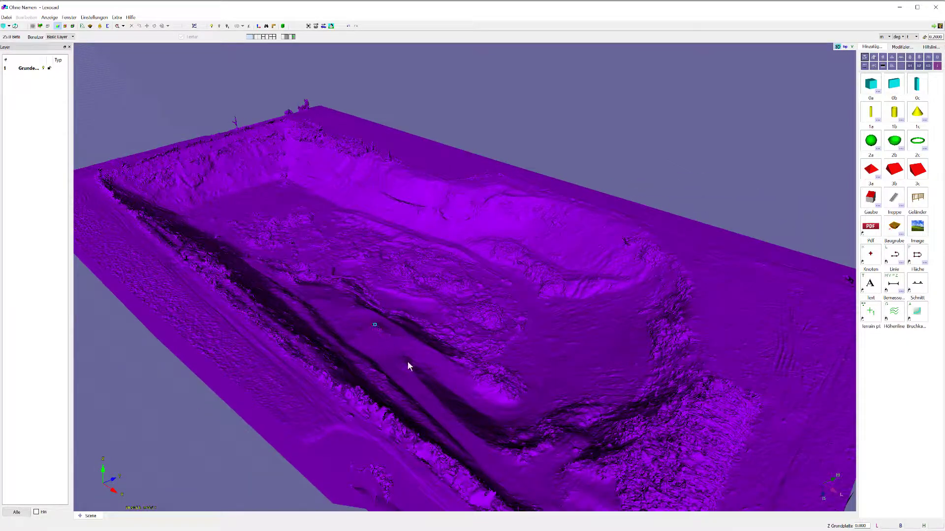
{"action": "left_click", "coordinate": [411, 384]}
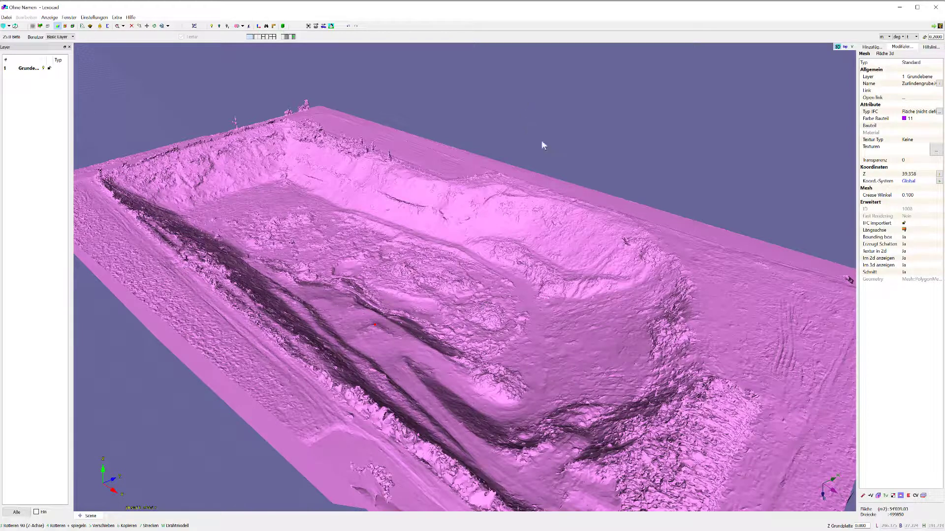
Start a Fläche surface and place its first corners along the near pit rim.
{"action": "left_click", "coordinate": [673, 168]}
{"action": "mouse_move", "coordinate": [673, 167]}
{"action": "middle_mouse_down"}
{"action": "mouse_move", "coordinate": [368, 197]}
{"action": "mouse_move", "coordinate": [492, 148]}
{"action": "middle_mouse_up"}
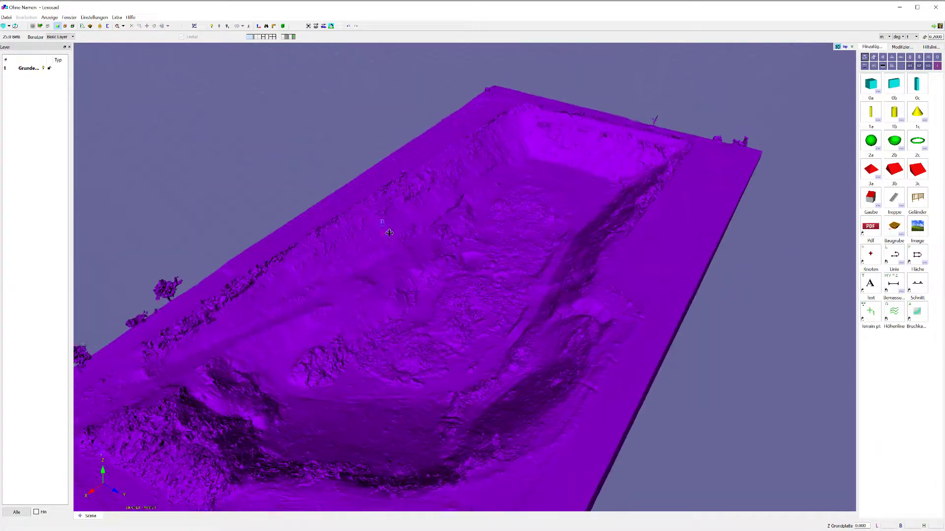
{"action": "key", "text": "f"}
{"action": "scroll", "coordinate": [553, 129], "scroll_direction": "up", "scroll_amount": 3}
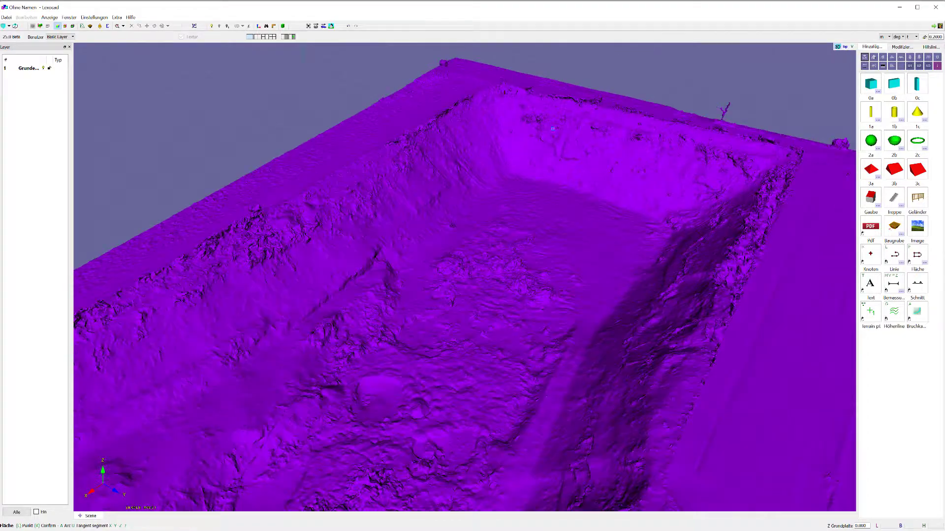
{"action": "left_click", "coordinate": [493, 97]}
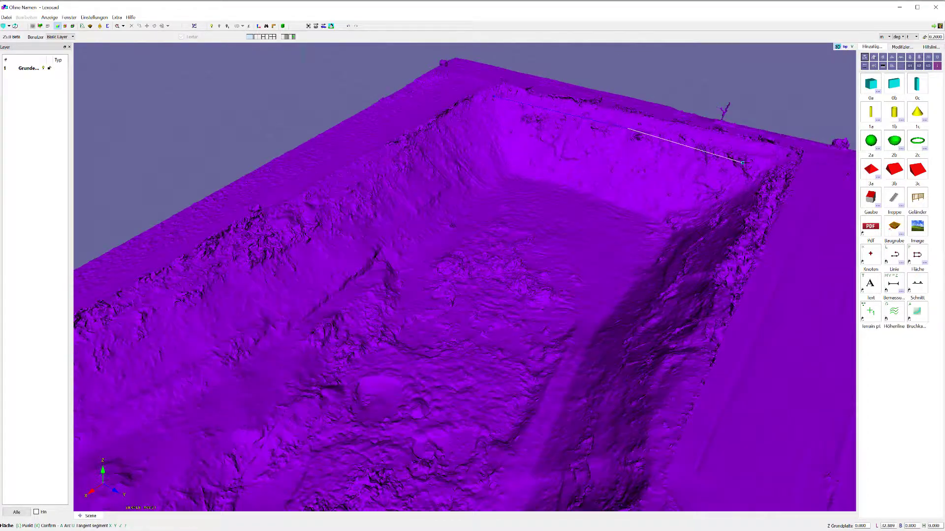
{"action": "middle_click_drag", "start_coordinate": [327, 290], "coordinate": [518, 328]}
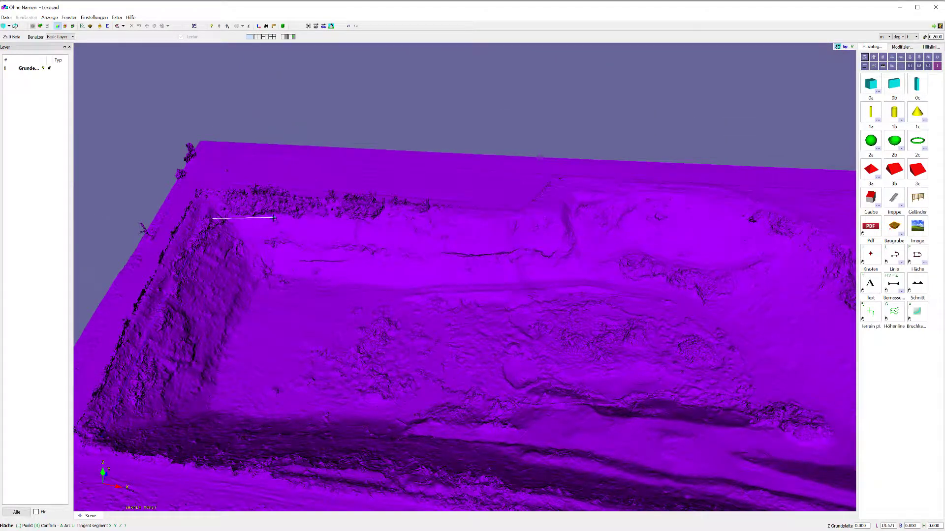
{"action": "left_click", "coordinate": [273, 217]}
{"action": "left_click", "coordinate": [387, 225]}
{"action": "left_click", "coordinate": [498, 230]}
Add corners along the far pit rim and finish the flat surface at Z 46.833.
{"action": "mouse_move", "coordinate": [751, 270]}
{"action": "middle_mouse_down"}
{"action": "mouse_move", "coordinate": [358, 264]}
{"action": "mouse_move", "coordinate": [362, 240]}
{"action": "middle_mouse_up"}
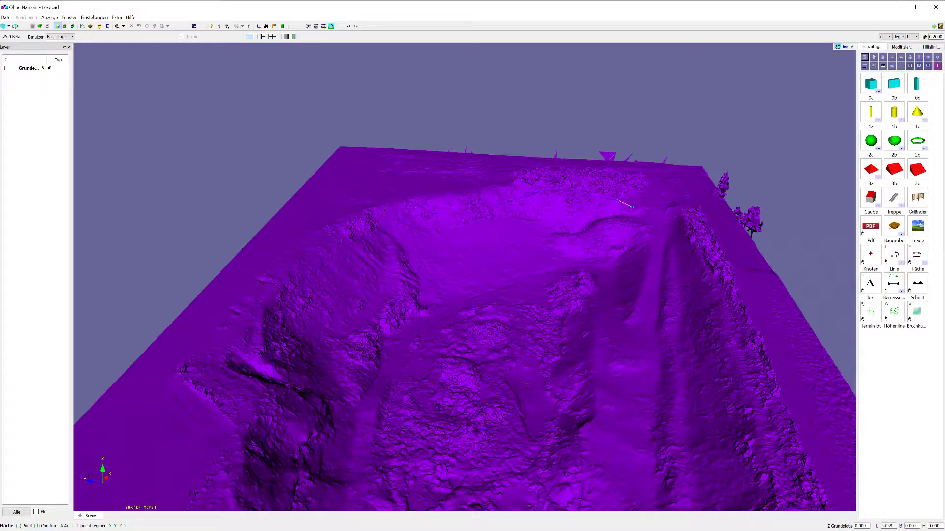
{"action": "mouse_move", "coordinate": [574, 312]}
{"action": "middle_mouse_down"}
{"action": "mouse_move", "coordinate": [750, 270]}
{"action": "mouse_move", "coordinate": [541, 237]}
{"action": "middle_mouse_up"}
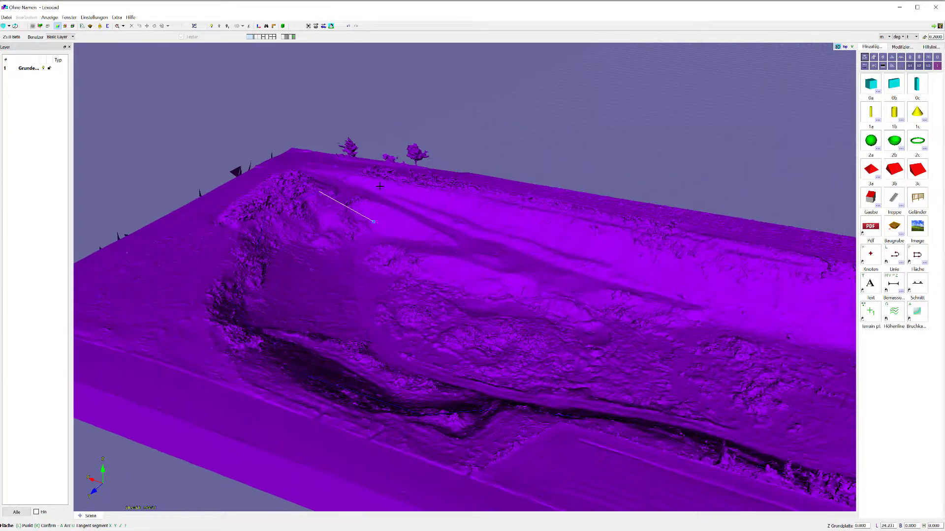
{"action": "left_click", "coordinate": [586, 222]}
{"action": "mouse_move", "coordinate": [782, 318]}
{"action": "middle_mouse_down"}
{"action": "mouse_move", "coordinate": [465, 295]}
{"action": "mouse_move", "coordinate": [413, 372]}
{"action": "mouse_move", "coordinate": [472, 219]}
{"action": "middle_mouse_up"}
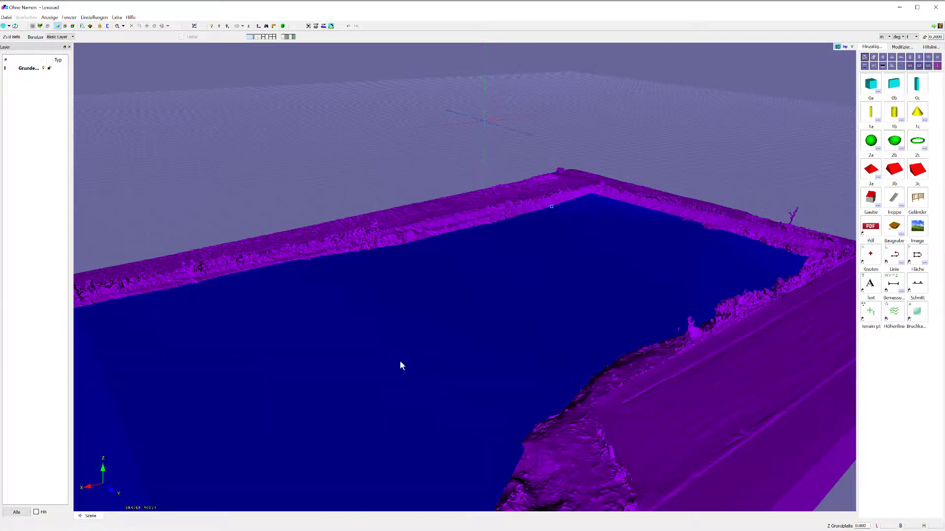
{"action": "right_click", "coordinate": [401, 360]}
{"action": "mouse_move", "coordinate": [306, 380]}
{"action": "middle_mouse_down"}
{"action": "mouse_move", "coordinate": [531, 374]}
{"action": "mouse_move", "coordinate": [526, 266]}
{"action": "middle_mouse_up"}
{"action": "middle_click_drag", "start_coordinate": [467, 332], "coordinate": [405, 229]}
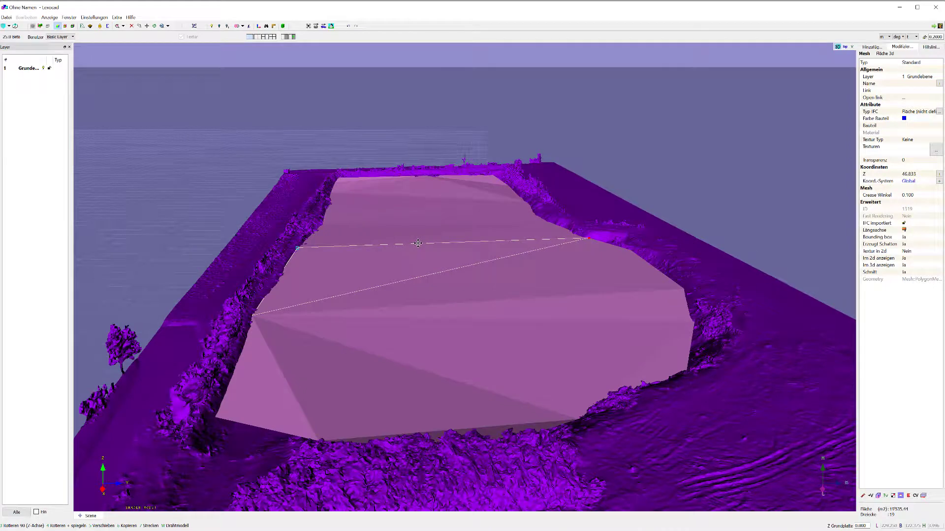
Compute the volume between the surface and terrain at grid Distance 1.000.
{"action": "left_click", "coordinate": [919, 496]}
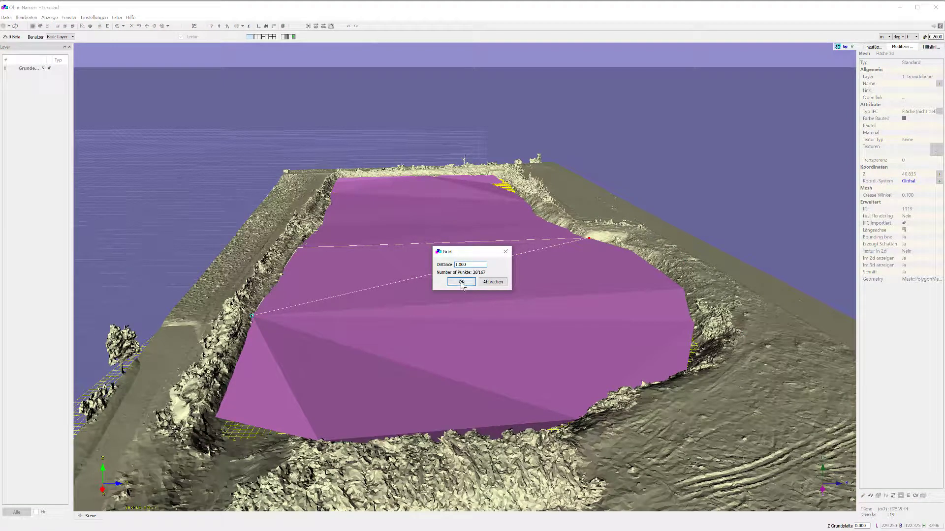
{"action": "left_click", "coordinate": [459, 282]}
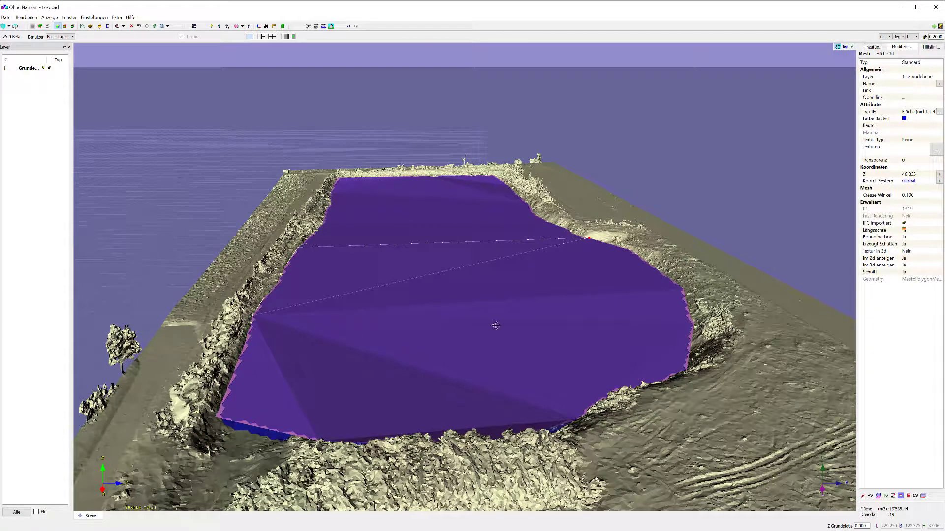
{"action": "key", "text": "Escape"}
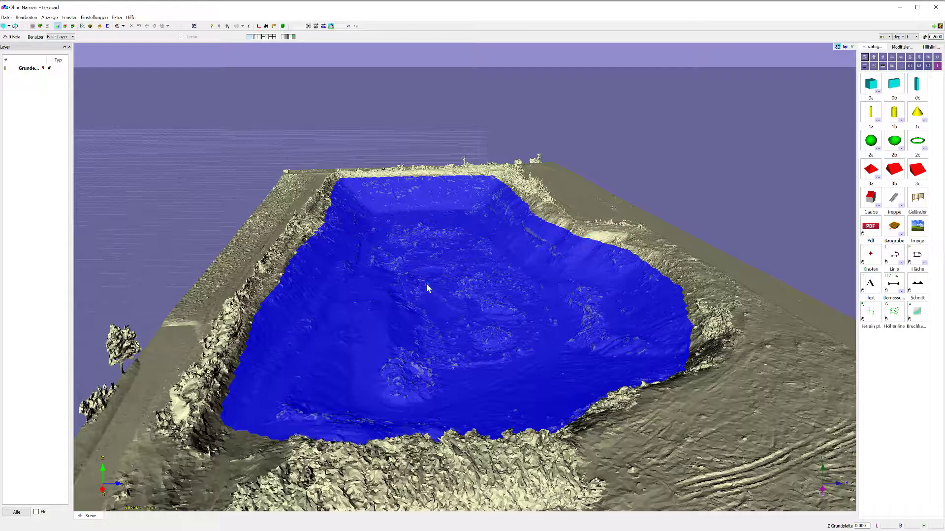
{"action": "scroll", "coordinate": [573, 219], "scroll_direction": "up", "scroll_amount": 2}
{"action": "scroll", "coordinate": [401, 224], "scroll_direction": "up", "scroll_amount": 2}
{"action": "scroll", "coordinate": [540, 400], "scroll_direction": "up", "scroll_amount": 3}
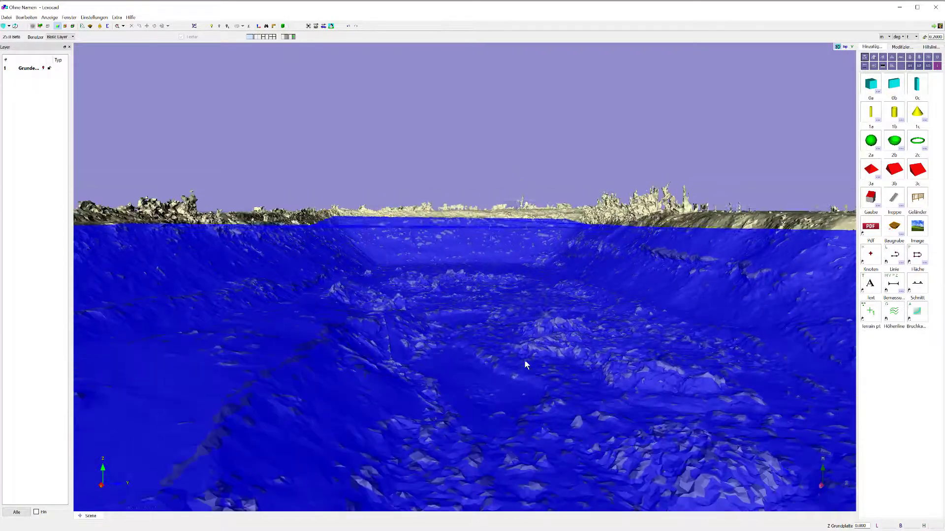
{"action": "scroll", "coordinate": [524, 359], "scroll_direction": "up", "scroll_amount": 2}
{"action": "scroll", "coordinate": [522, 394], "scroll_direction": "down", "scroll_amount": 5}
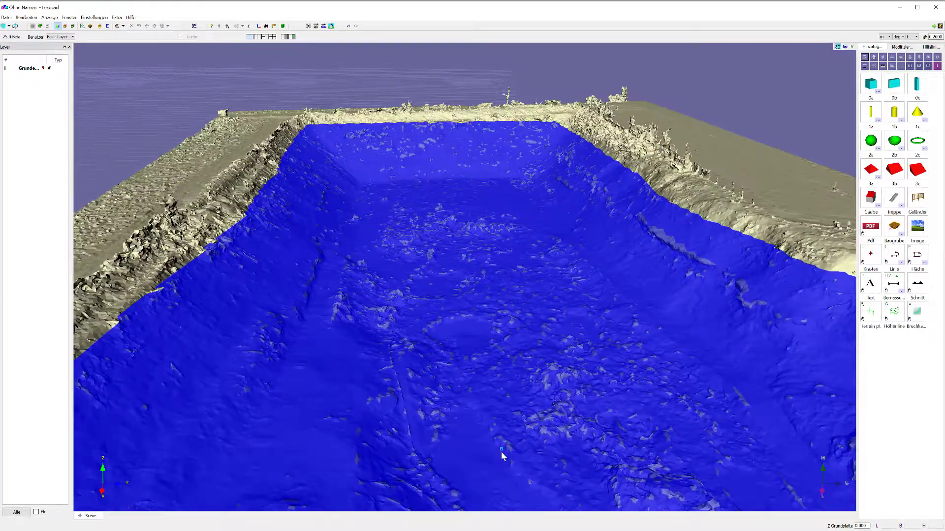
Isolate the new volume mesh and read its Volumen and Fläche values.
{"action": "left_click", "coordinate": [452, 296]}
{"action": "scroll", "coordinate": [449, 285], "scroll_direction": "down", "scroll_amount": 2}
{"action": "scroll", "coordinate": [447, 282], "scroll_direction": "down", "scroll_amount": 2}
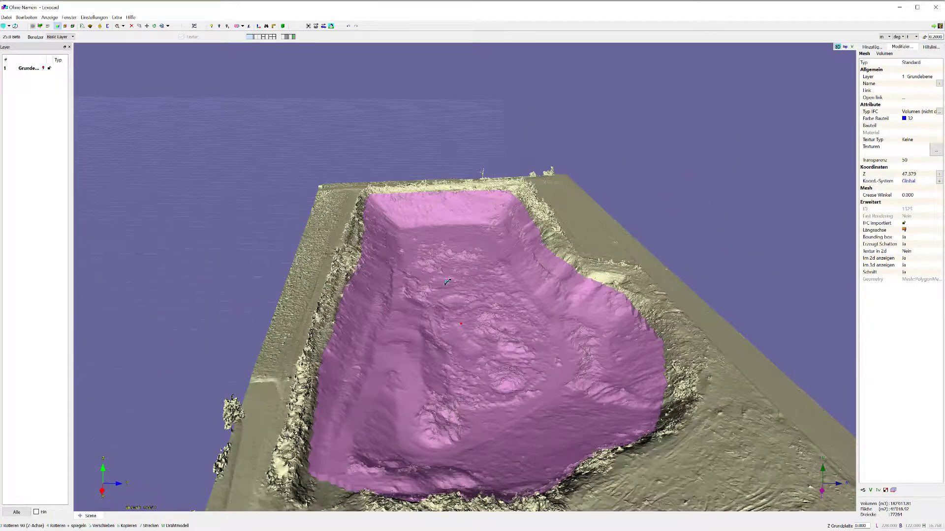
{"action": "key", "text": "i"}
{"action": "mouse_move", "coordinate": [234, 287]}
{"action": "middle_mouse_down"}
{"action": "mouse_move", "coordinate": [449, 417]}
{"action": "mouse_move", "coordinate": [907, 513]}
{"action": "middle_mouse_up"}
{"action": "left_click_drag", "start_coordinate": [893, 504], "coordinate": [908, 510]}
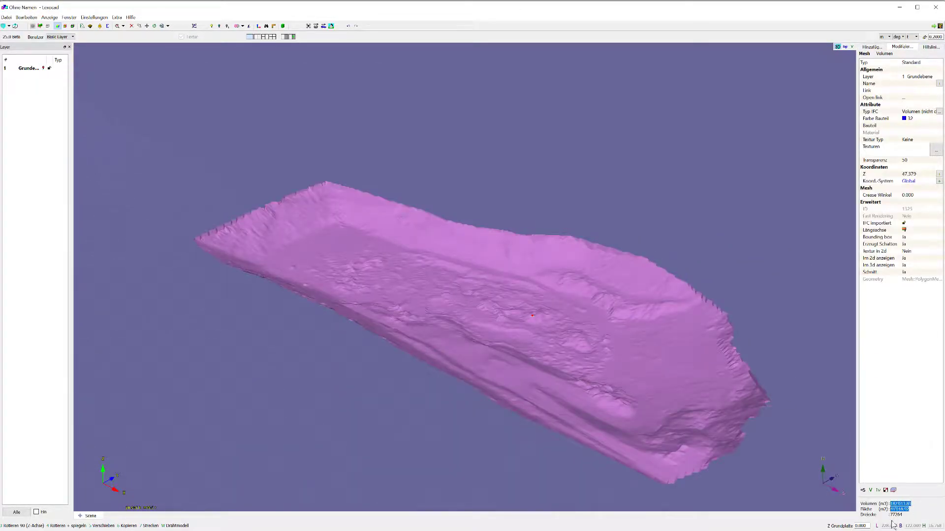
{"action": "middle_click_drag", "start_coordinate": [441, 453], "coordinate": [435, 277]}
{"action": "key", "text": "Escape"}
Reselect the volume mesh and inspect it from raised oblique views.
{"action": "scroll", "coordinate": [646, 443], "scroll_direction": "up", "scroll_amount": 5}
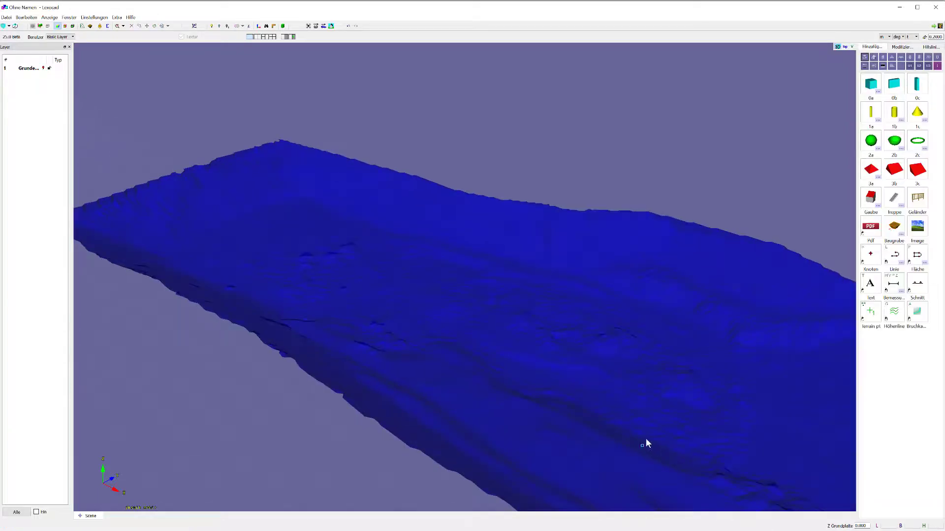
{"action": "mouse_move", "coordinate": [646, 443]}
{"action": "middle_mouse_down"}
{"action": "mouse_move", "coordinate": [610, 329]}
{"action": "mouse_move", "coordinate": [486, 350]}
{"action": "middle_mouse_up"}
{"action": "left_click", "coordinate": [417, 265]}
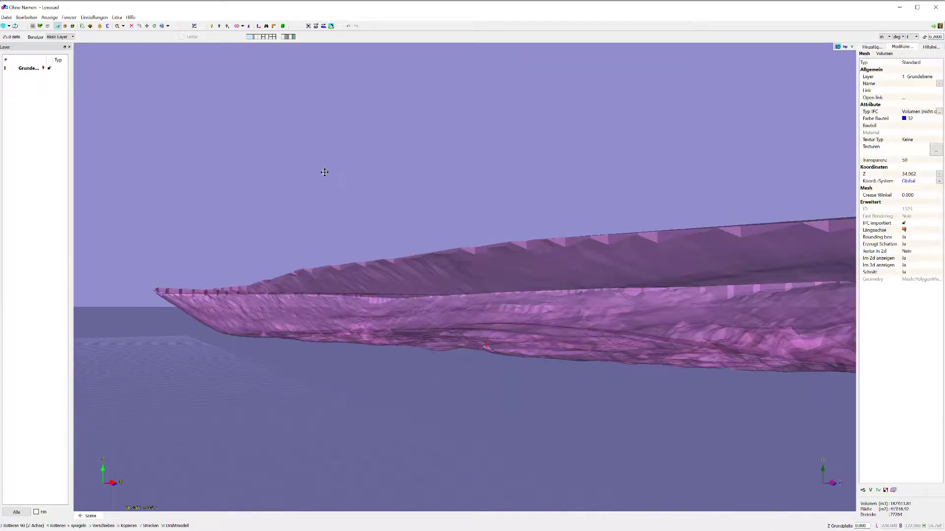
{"action": "mouse_move", "coordinate": [382, 173]}
{"action": "middle_mouse_down"}
{"action": "mouse_move", "coordinate": [467, 228]}
{"action": "mouse_move", "coordinate": [597, 259]}
{"action": "middle_mouse_up"}
{"action": "scroll", "coordinate": [557, 189], "scroll_direction": "down", "scroll_amount": 3}
{"action": "mouse_move", "coordinate": [557, 189]}
{"action": "middle_mouse_down"}
{"action": "mouse_move", "coordinate": [348, 348]}
{"action": "mouse_move", "coordinate": [462, 274]}
{"action": "mouse_move", "coordinate": [594, 256]}
{"action": "mouse_move", "coordinate": [620, 327]}
{"action": "mouse_move", "coordinate": [412, 194]}
{"action": "middle_mouse_up"}
{"action": "scroll", "coordinate": [349, 348], "scroll_direction": "up", "scroll_amount": 5}
{"action": "left_click", "coordinate": [412, 194]}
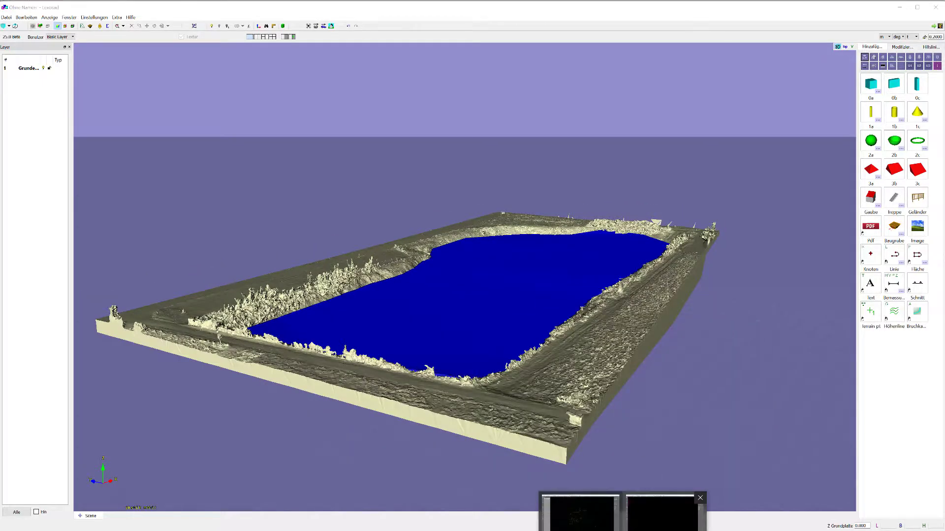
Return to the Terrain verschneiden.2dr drawing in cadwork 2dr, opening and cancelling the Hilfe > Neuigkeiten news-file list.
{"action": "left_click", "coordinate": [580, 512]}
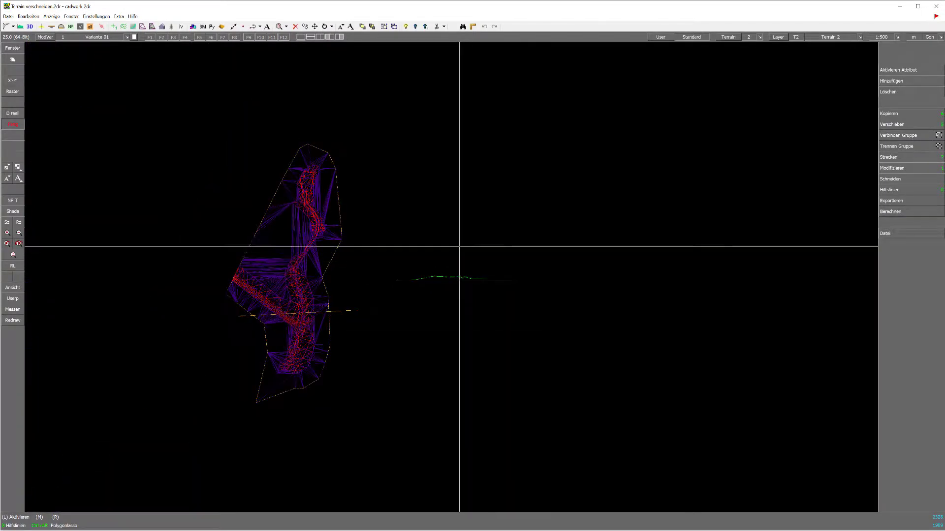
{"action": "left_click", "coordinate": [133, 17]}
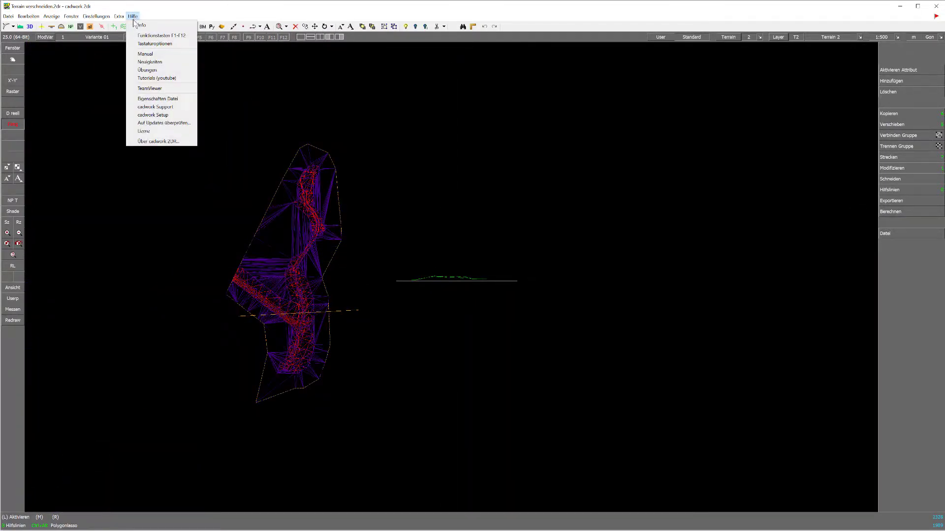
{"action": "left_click", "coordinate": [142, 62]}
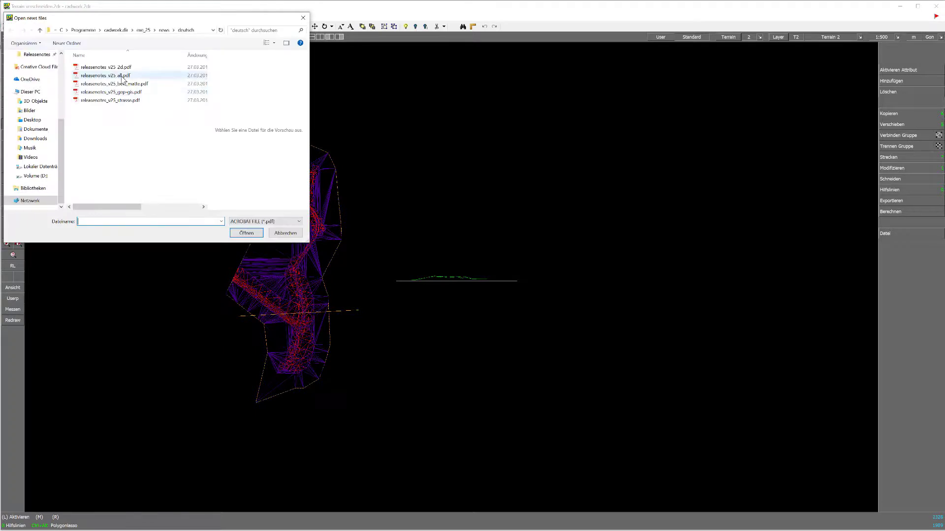
{"action": "left_click", "coordinate": [286, 233]}
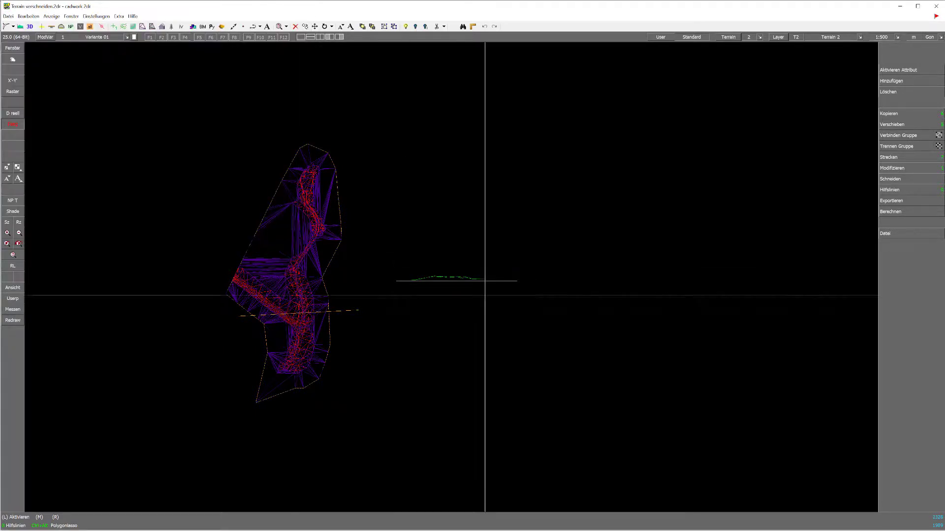